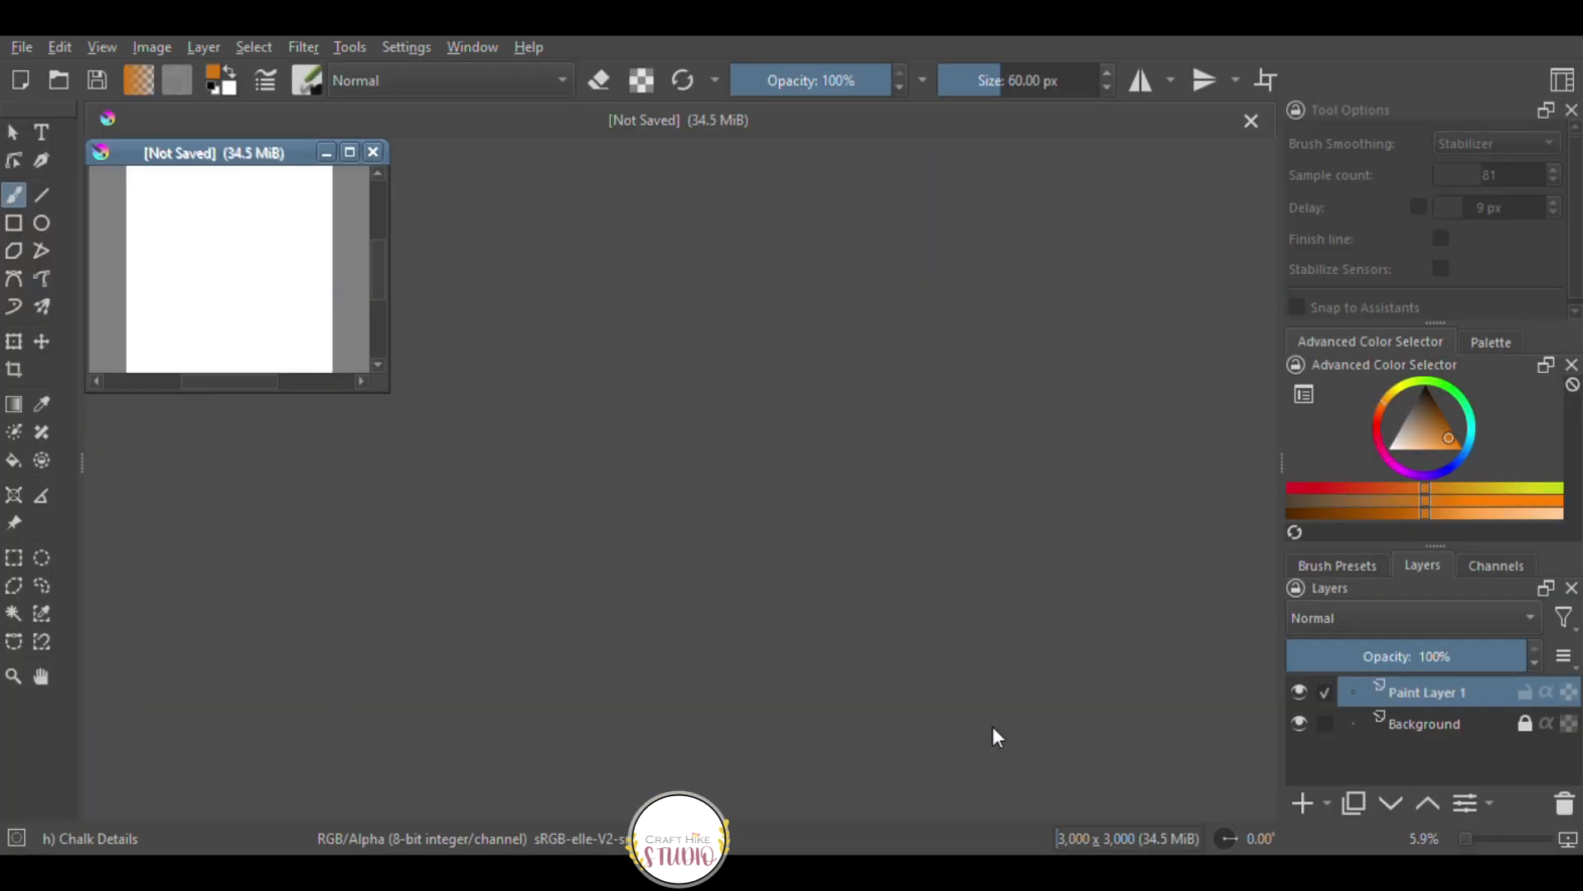
# Choose Deep carmine from the palette and soften it to a muted rose pink as the foreground colour.
pyautogui.press('-')
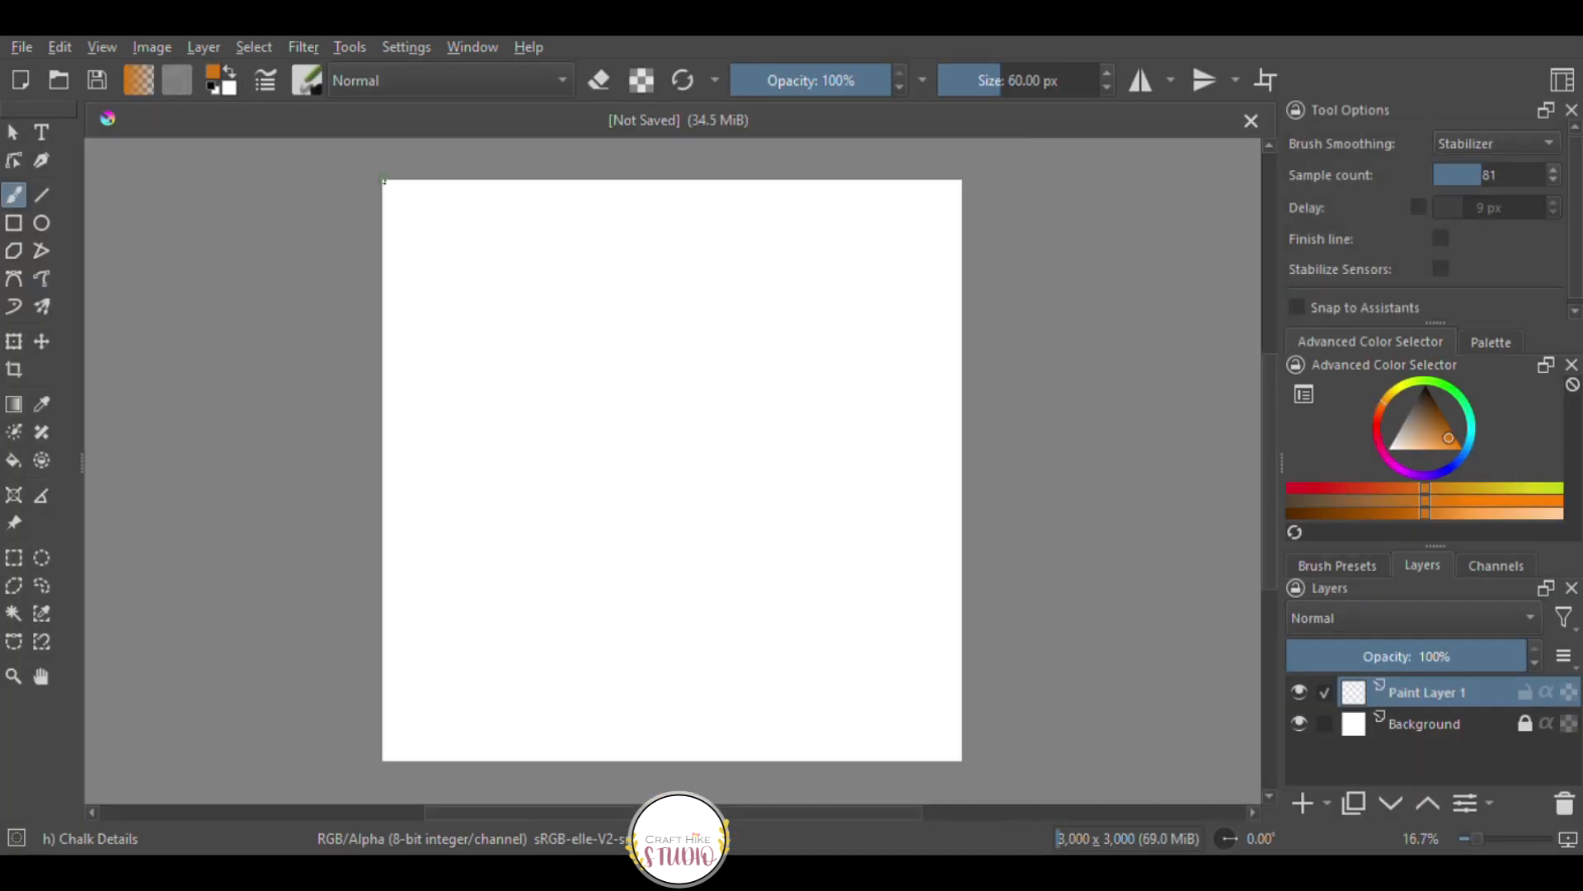
pyautogui.press('+')
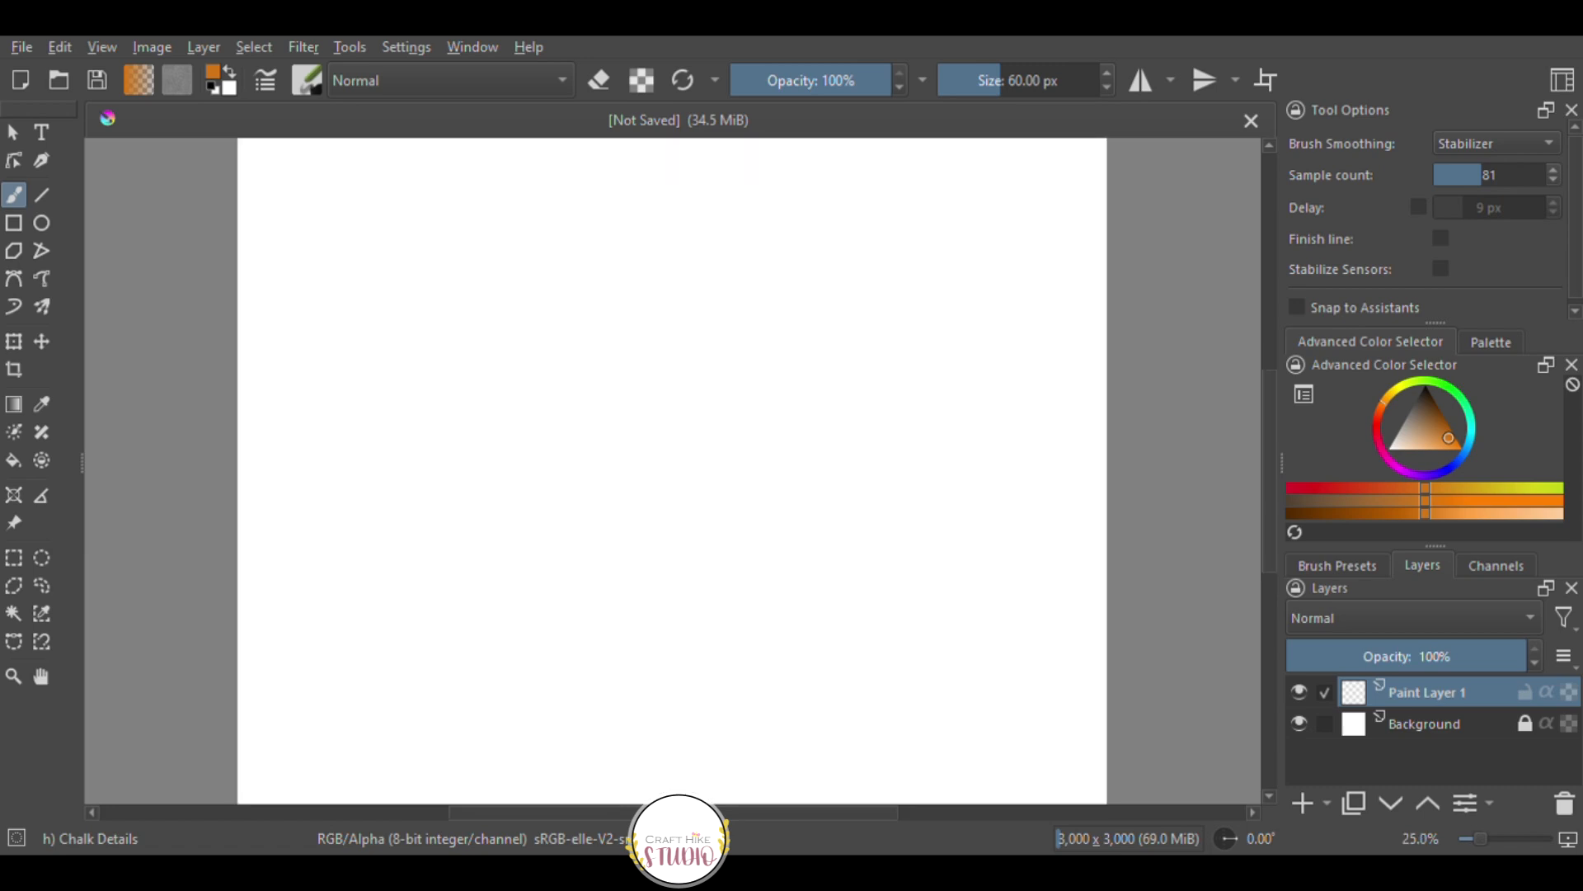
pyautogui.press('-')
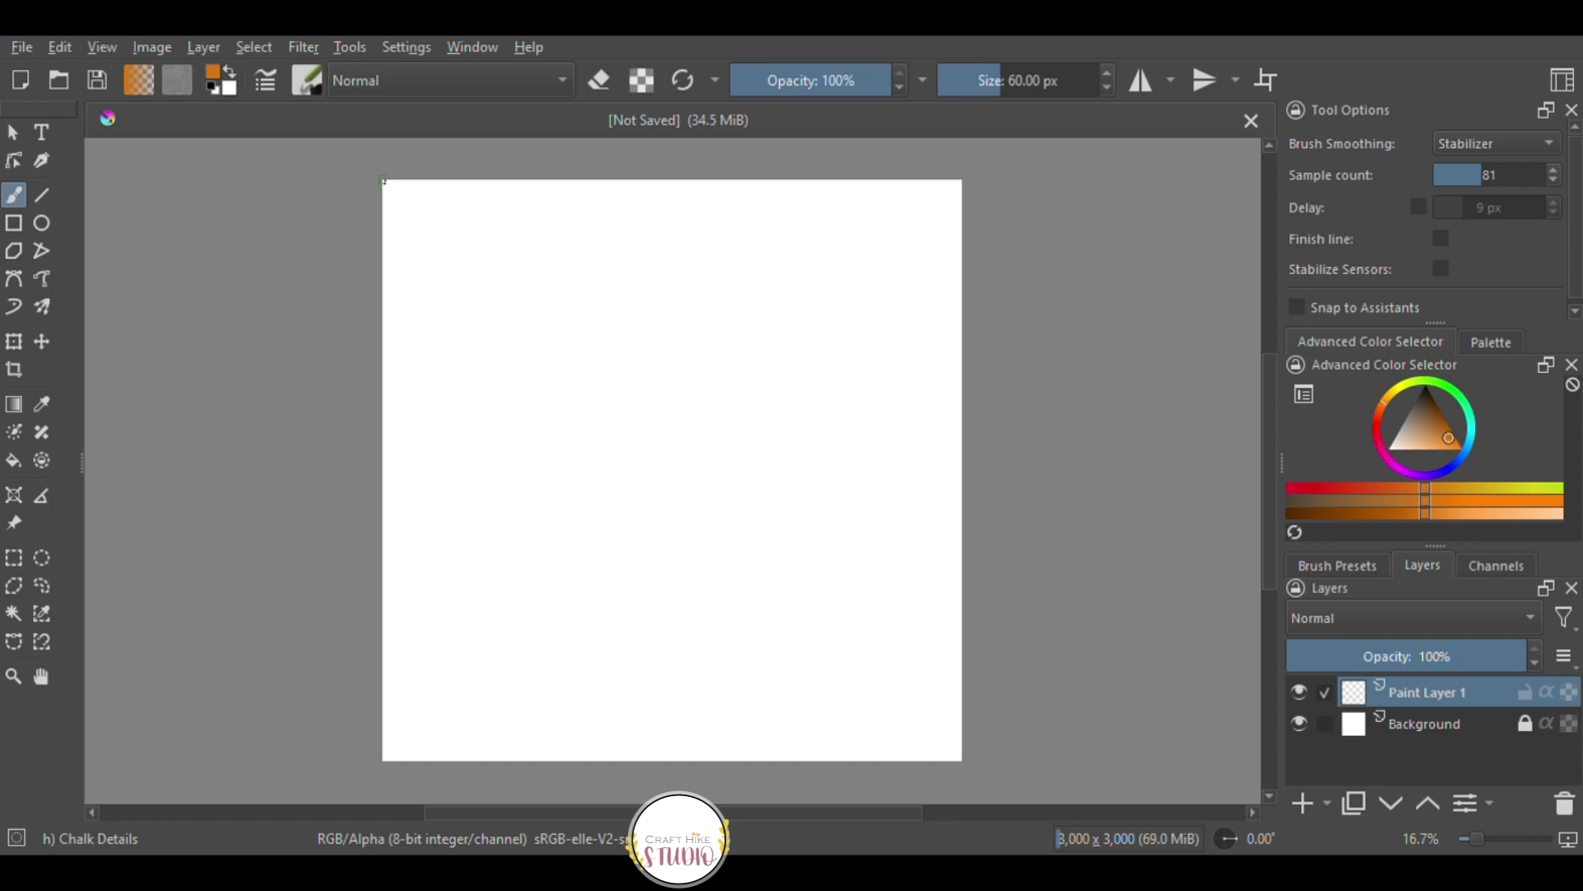
pyautogui.click(1358, 488)
pyautogui.click(1336, 487)
pyautogui.click(1495, 343)
pyautogui.click(1379, 396)
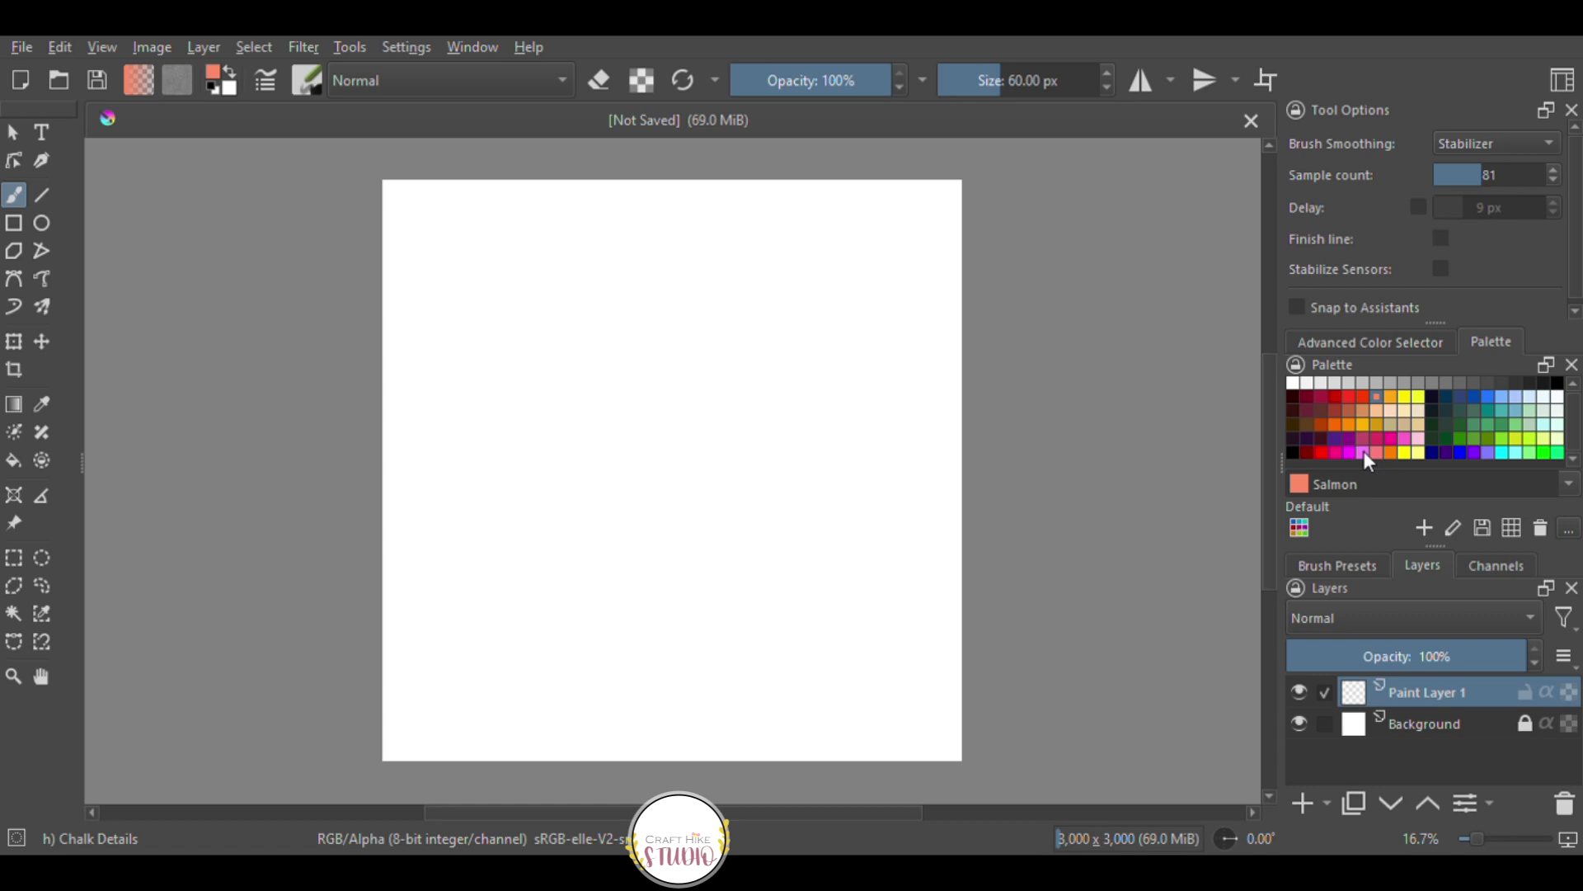
pyautogui.click(1321, 398)
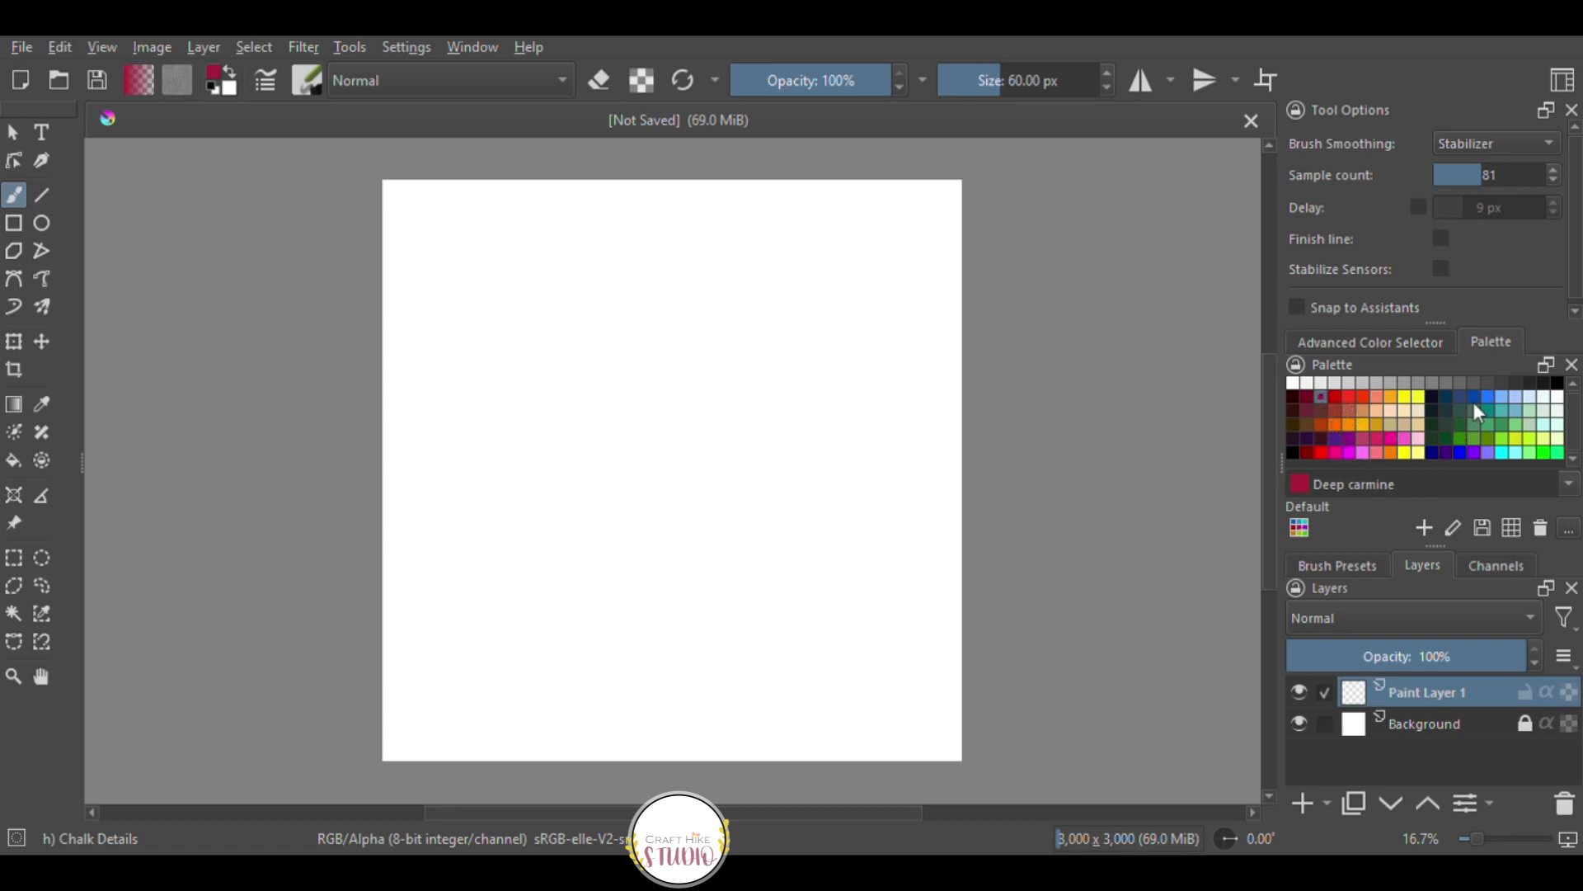
pyautogui.click(1401, 341)
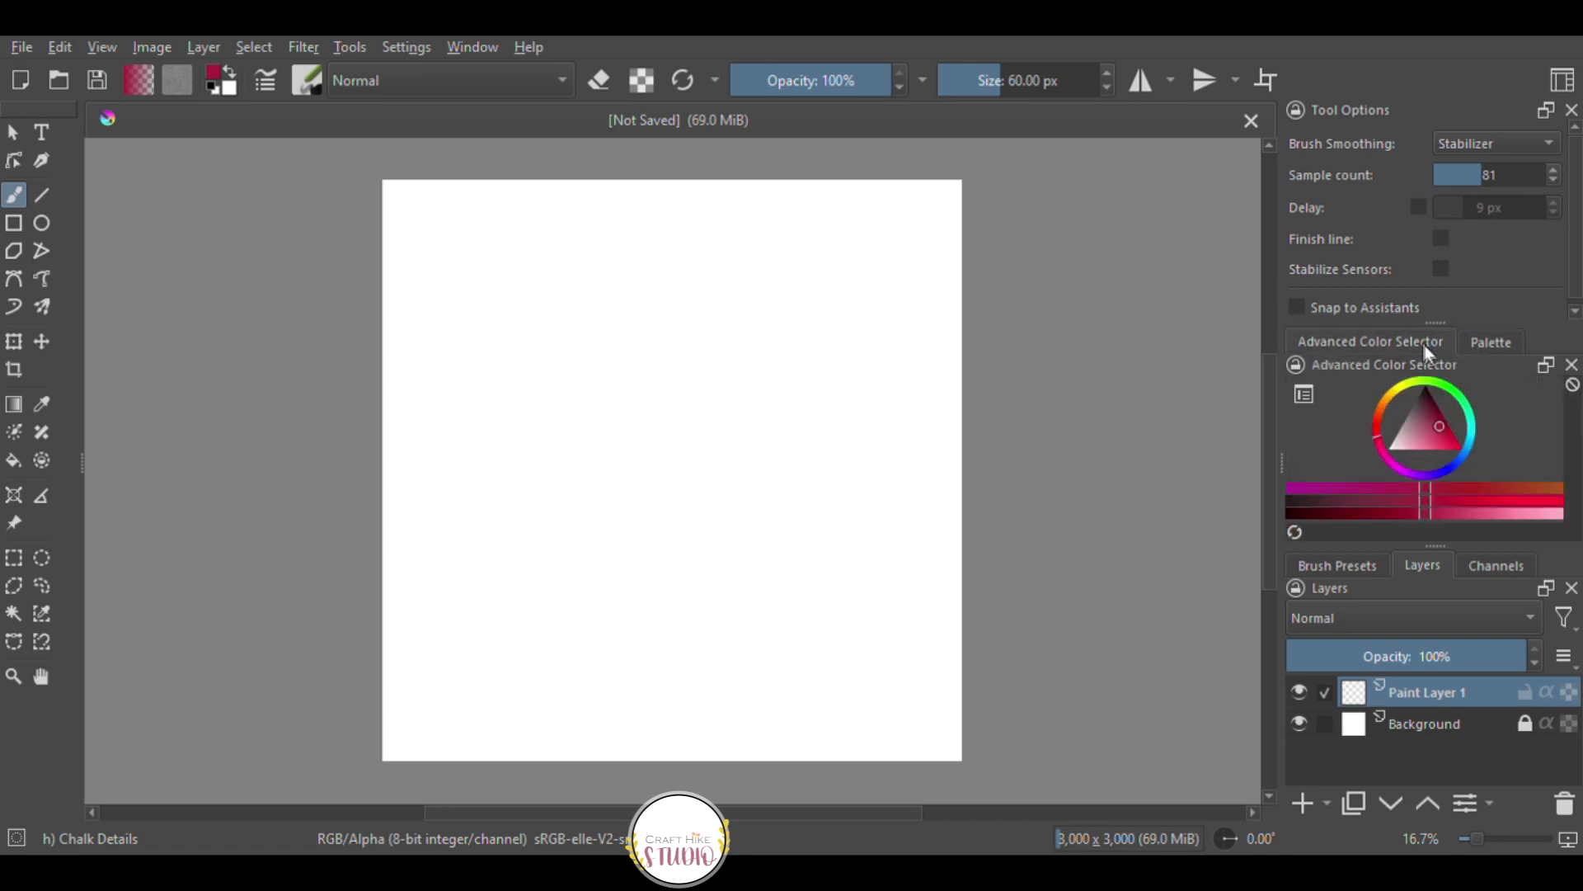
pyautogui.moveTo(1440, 423); pyautogui.dragTo(1432, 434)
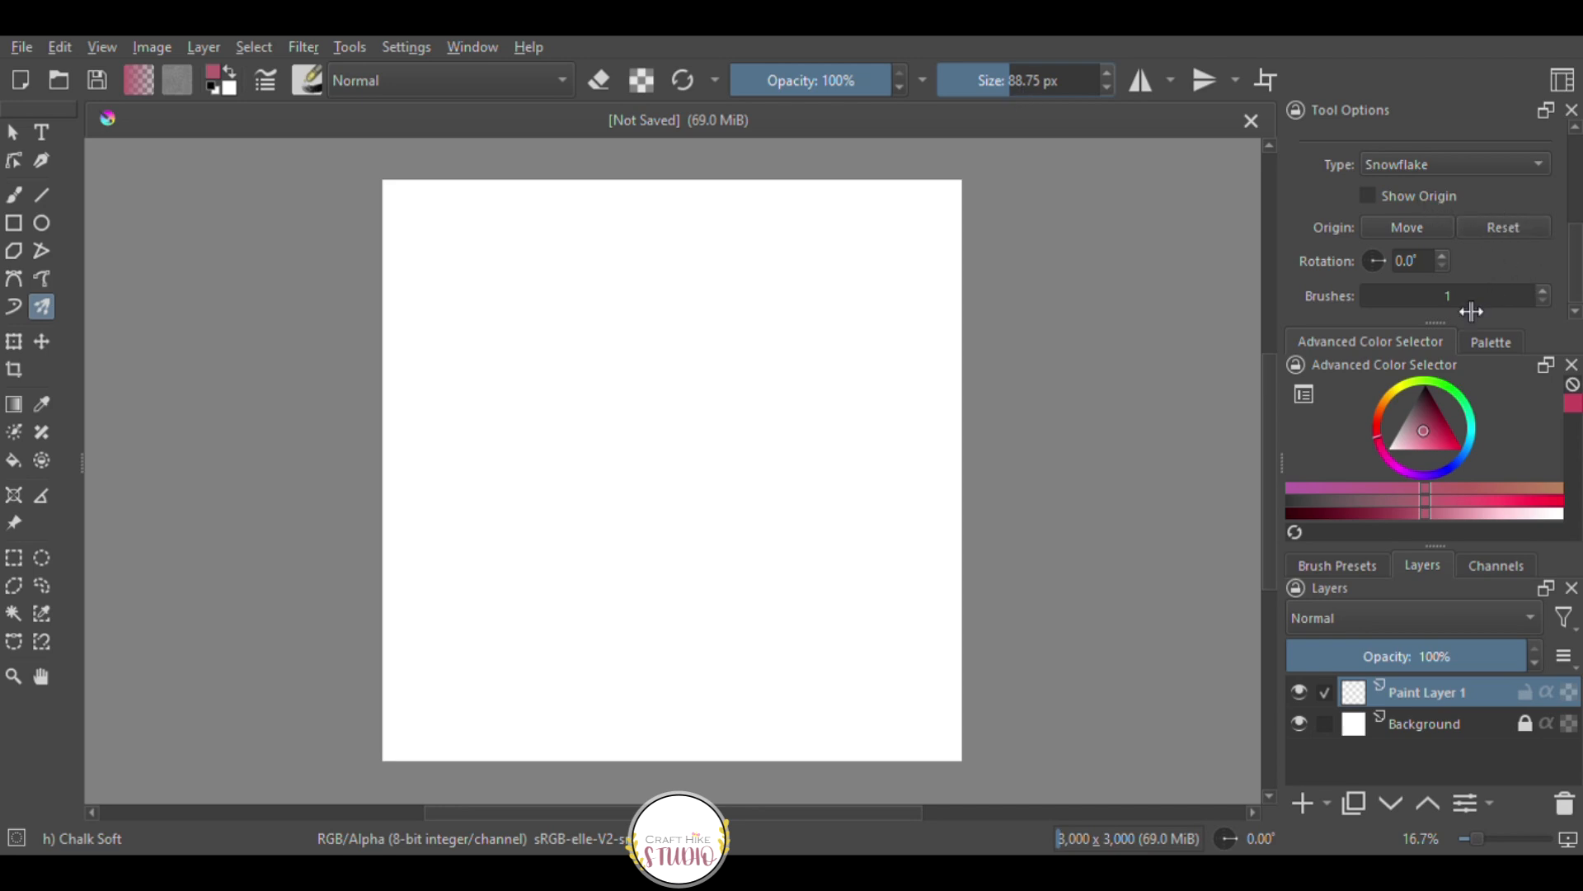
# With the Chalk Soft brush at 88.75 px and mirrored Multibrush strokes, outline the pot body's slanted sides and curved base.
pyautogui.moveTo(1578, 262)
pyautogui.mouseDown()
pyautogui.moveTo(1579, 223)
pyautogui.moveTo(1580, 262)
pyautogui.mouseUp()
pyautogui.click(573, 615)
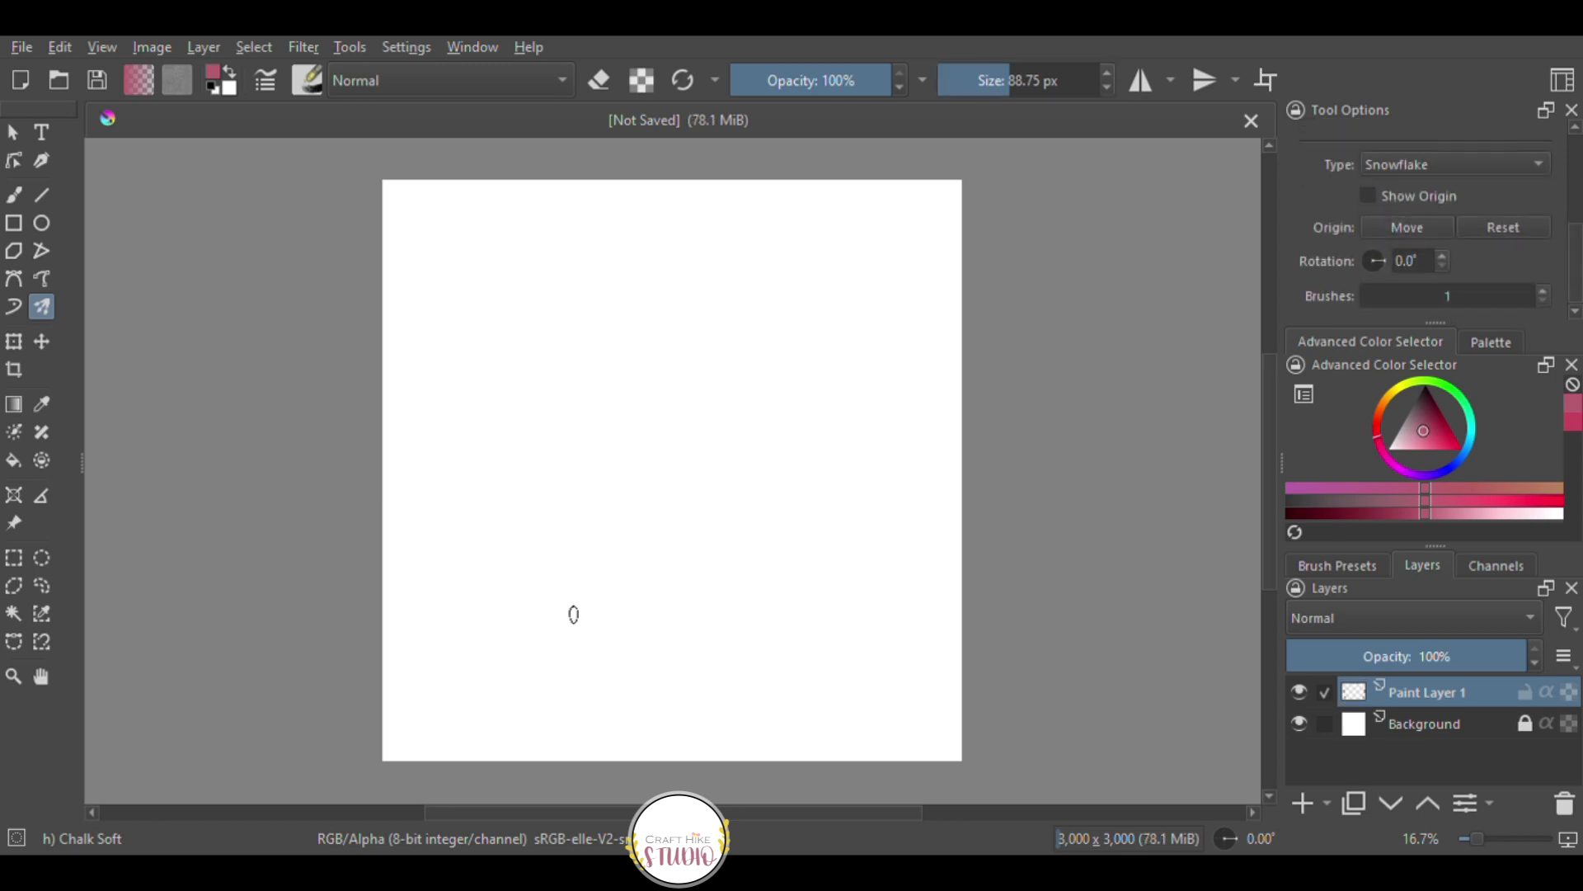
pyautogui.moveTo(841, 386); pyautogui.dragTo(826, 607)
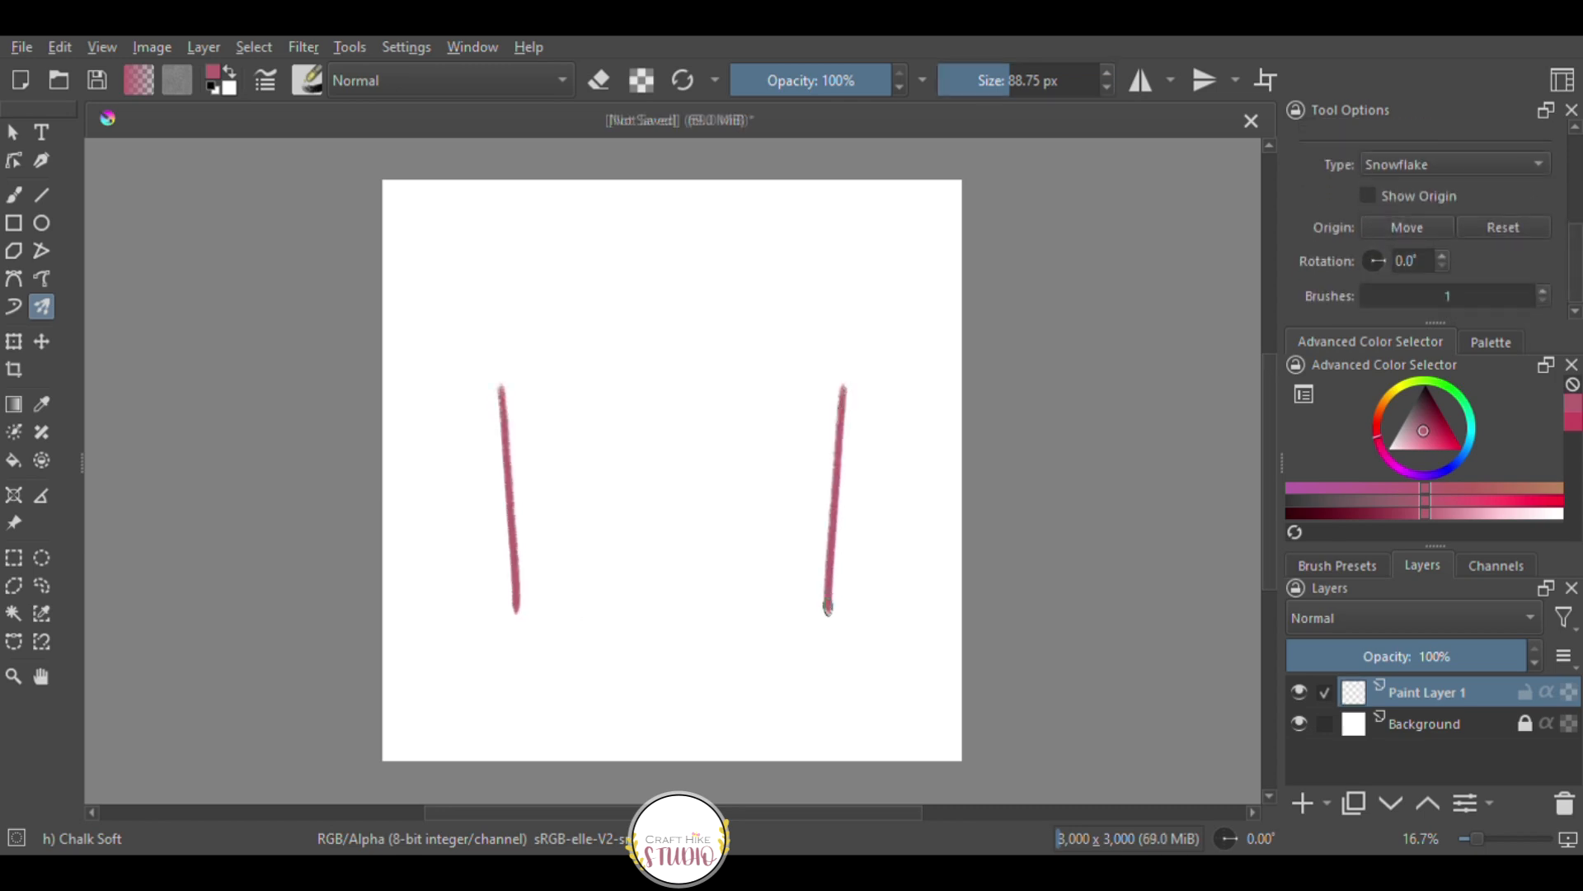
pyautogui.moveTo(515, 606); pyautogui.dragTo(672, 624)
pyautogui.moveTo(824, 608); pyautogui.dragTo(818, 617)
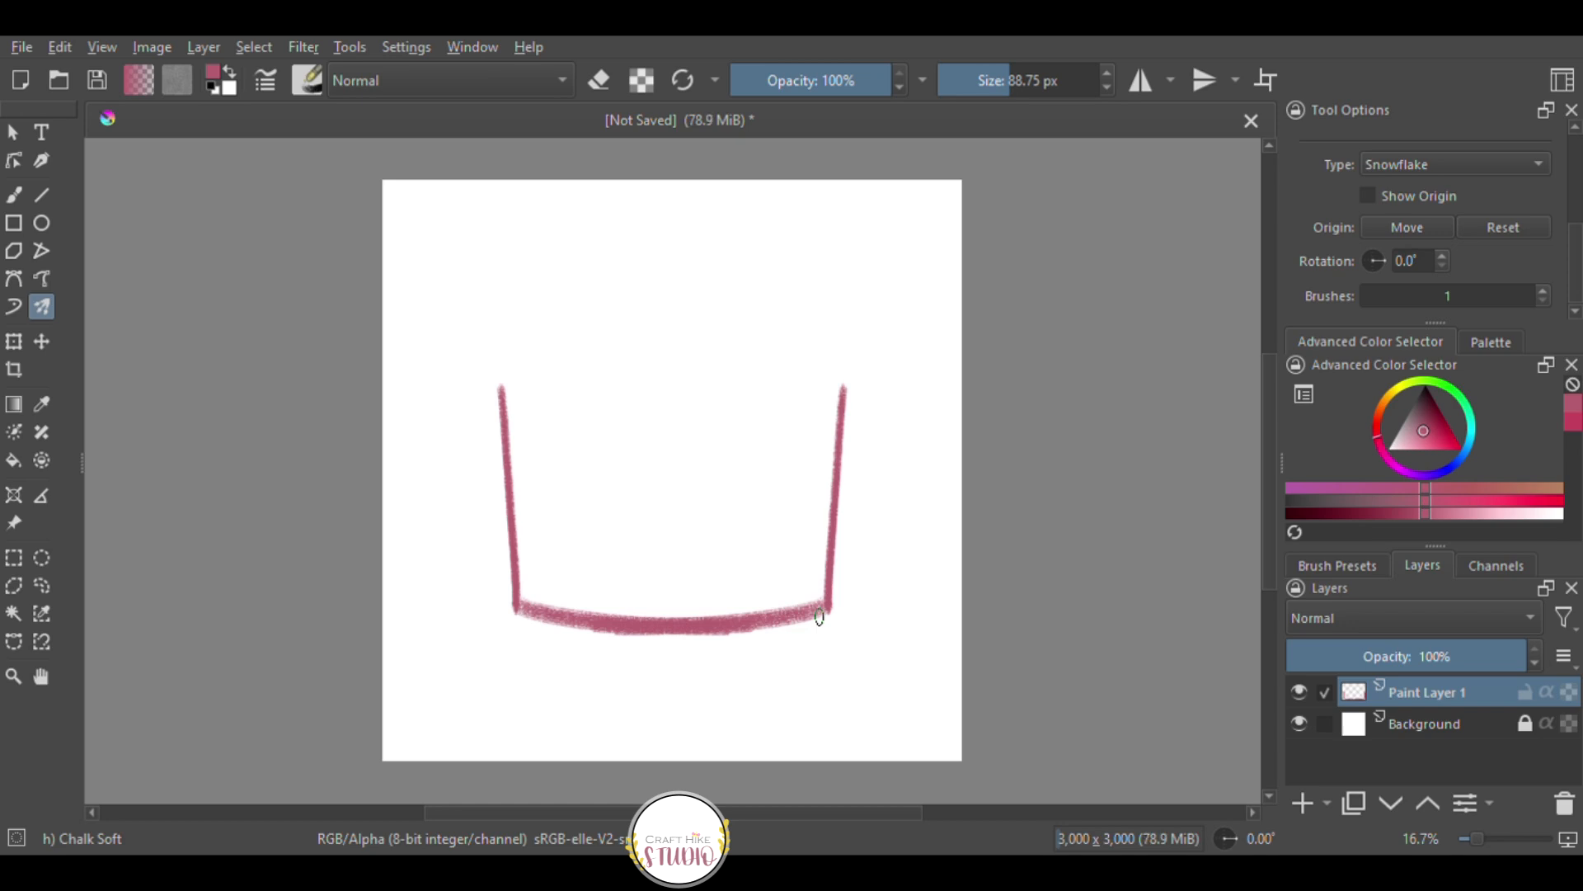
# Add a new paint layer and outline the pot's rim on it as a wide, shallow band above the body.
pyautogui.click(1307, 802)
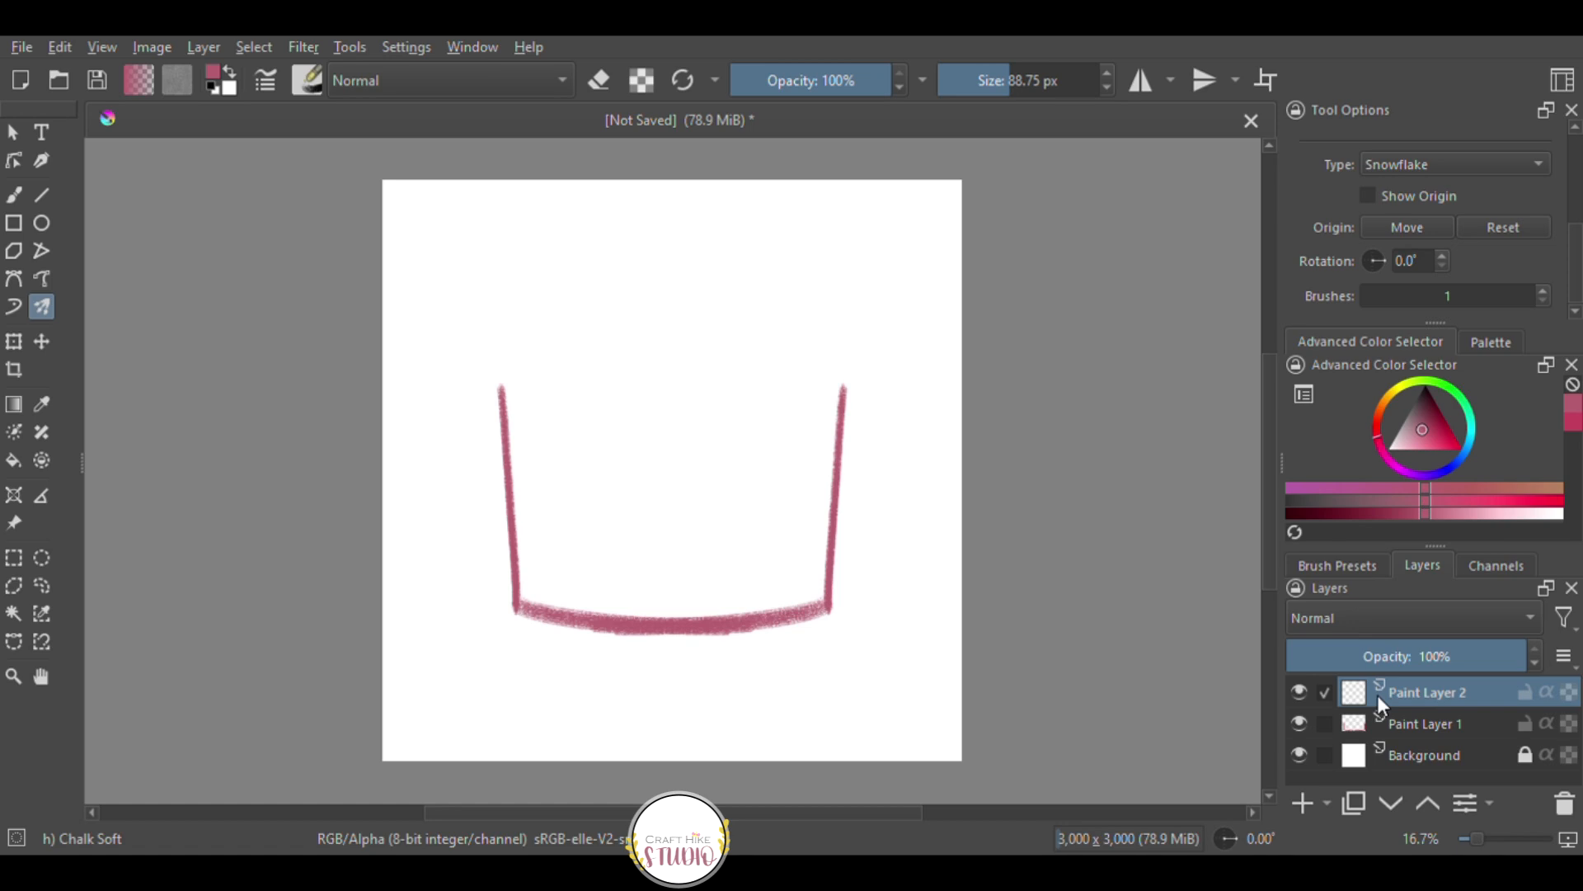
pyautogui.moveTo(635, 349)
pyautogui.mouseDown()
pyautogui.moveTo(869, 343)
pyautogui.moveTo(861, 392)
pyautogui.moveTo(586, 389)
pyautogui.mouseUp()
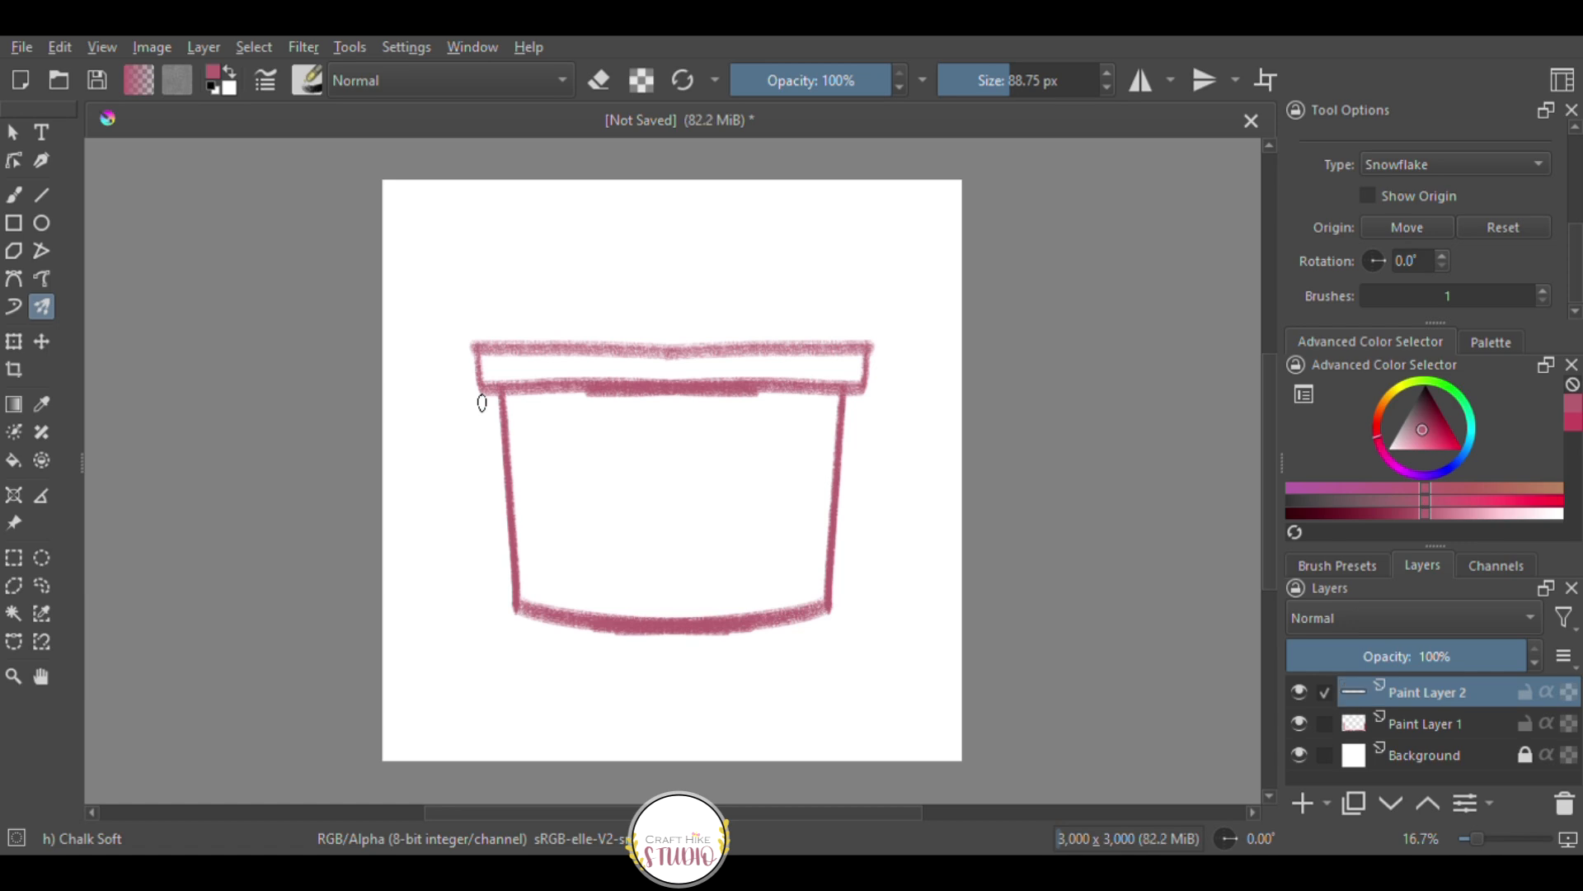
pyautogui.moveTo(480, 343); pyautogui.dragTo(832, 344)
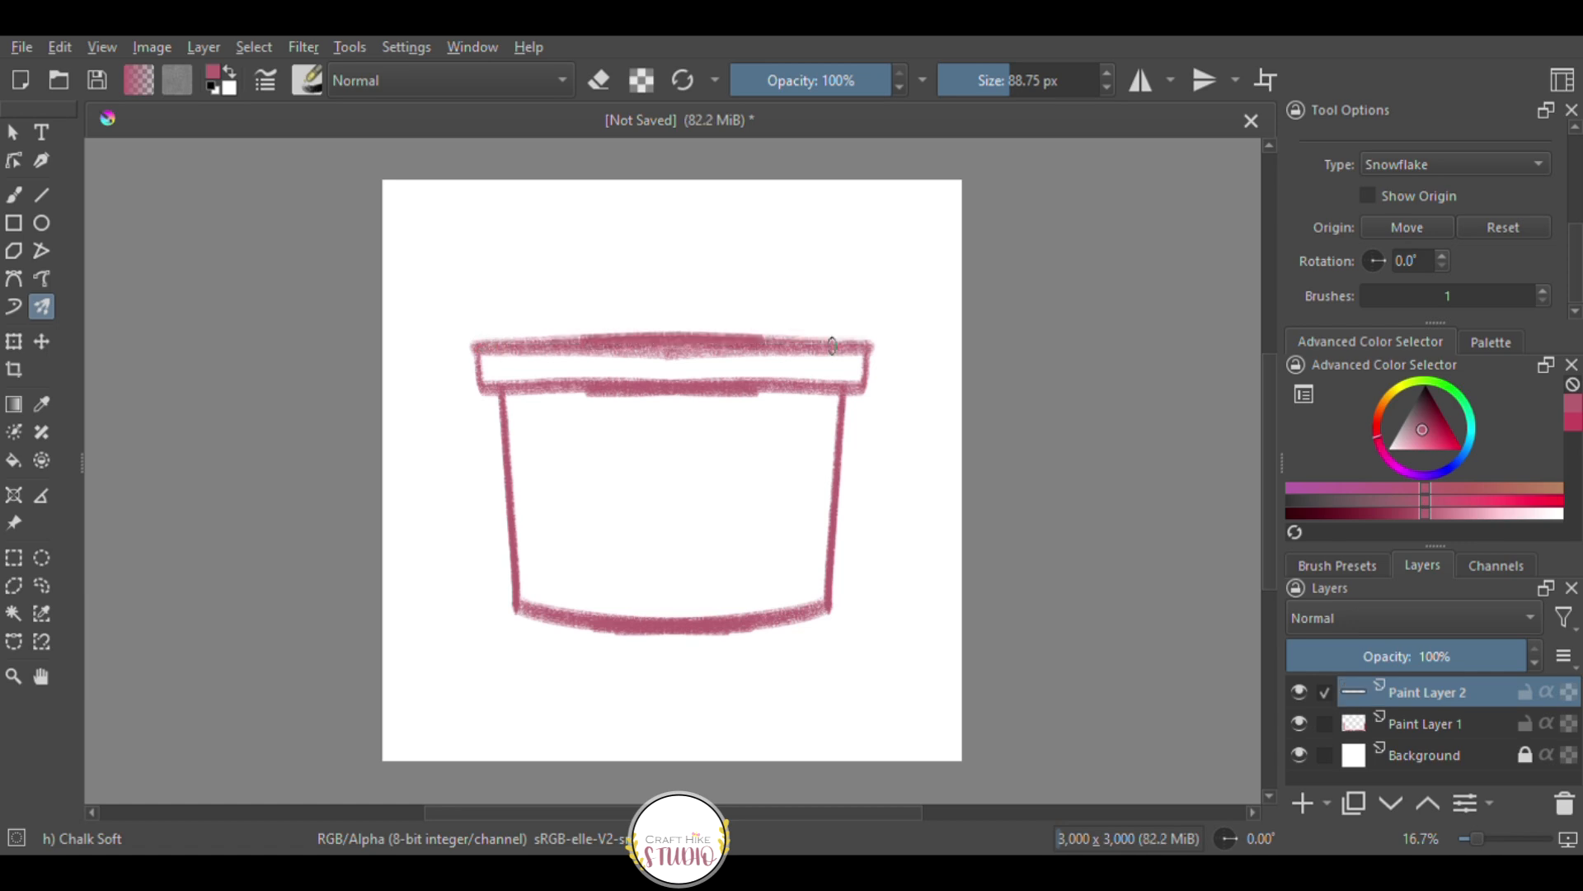
pyautogui.moveTo(503, 342); pyautogui.dragTo(628, 338)
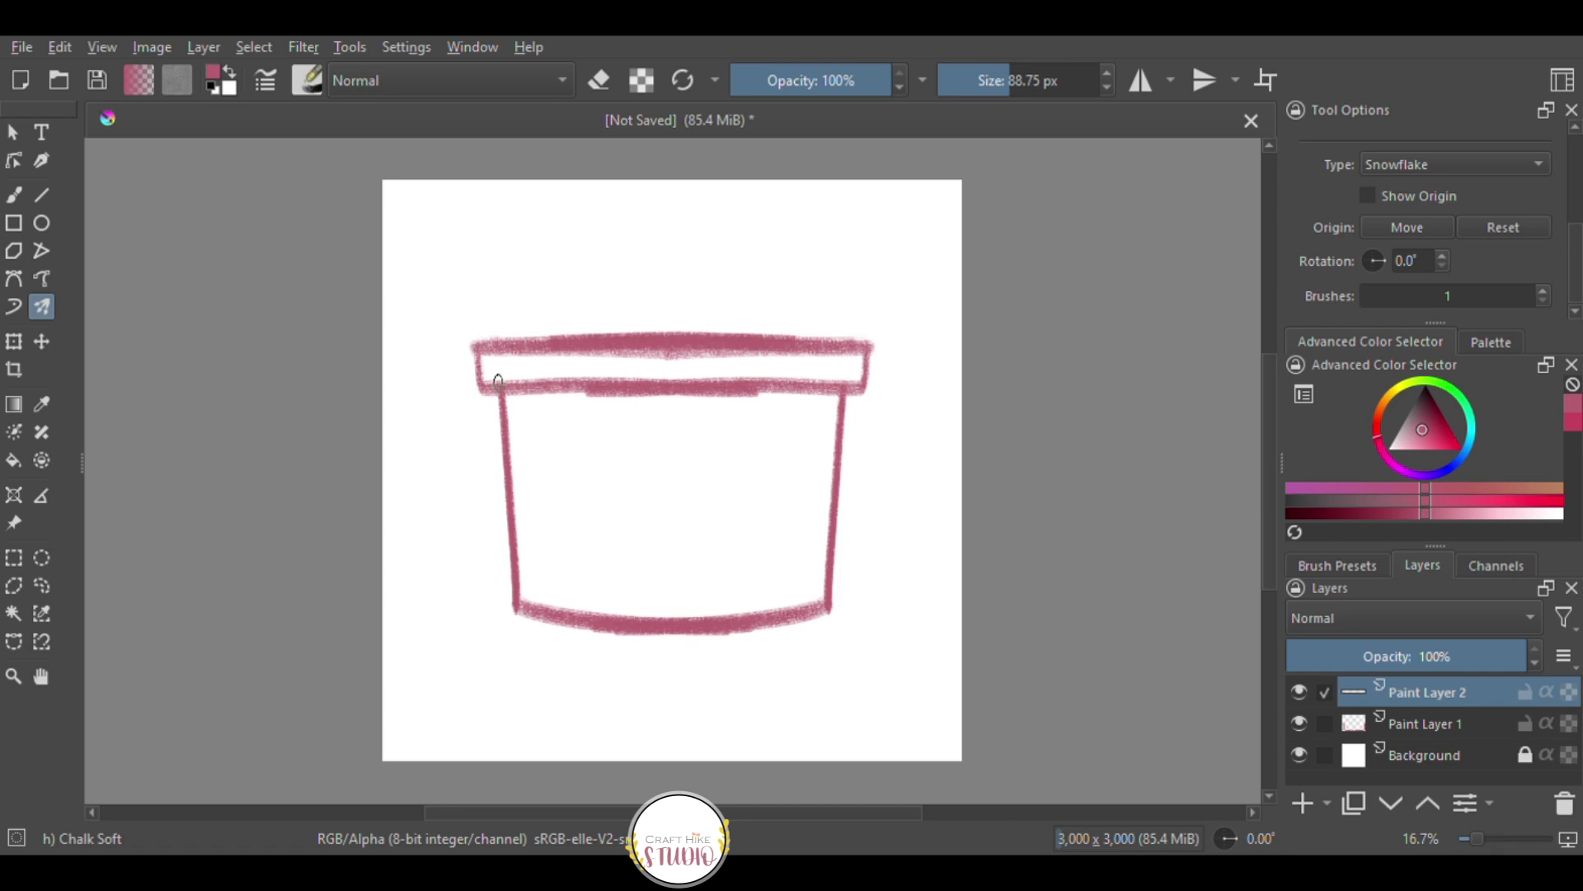
pyautogui.moveTo(487, 385); pyautogui.dragTo(859, 380)
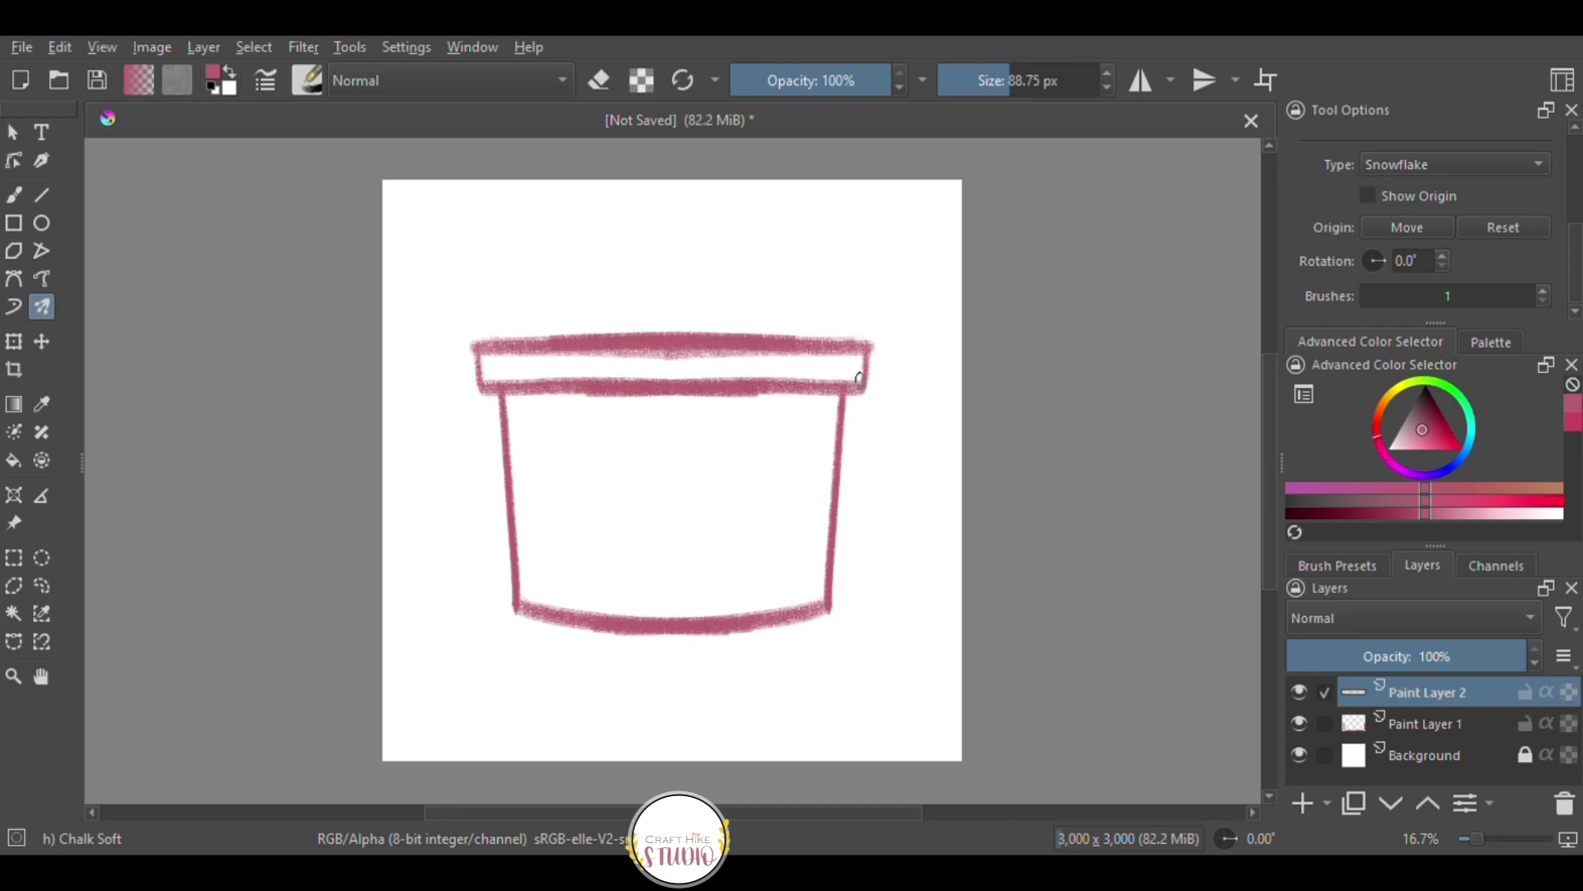
# Fill the inside of the rim with rose chalk strokes using the Freehand Brush.
pyautogui.press('b')
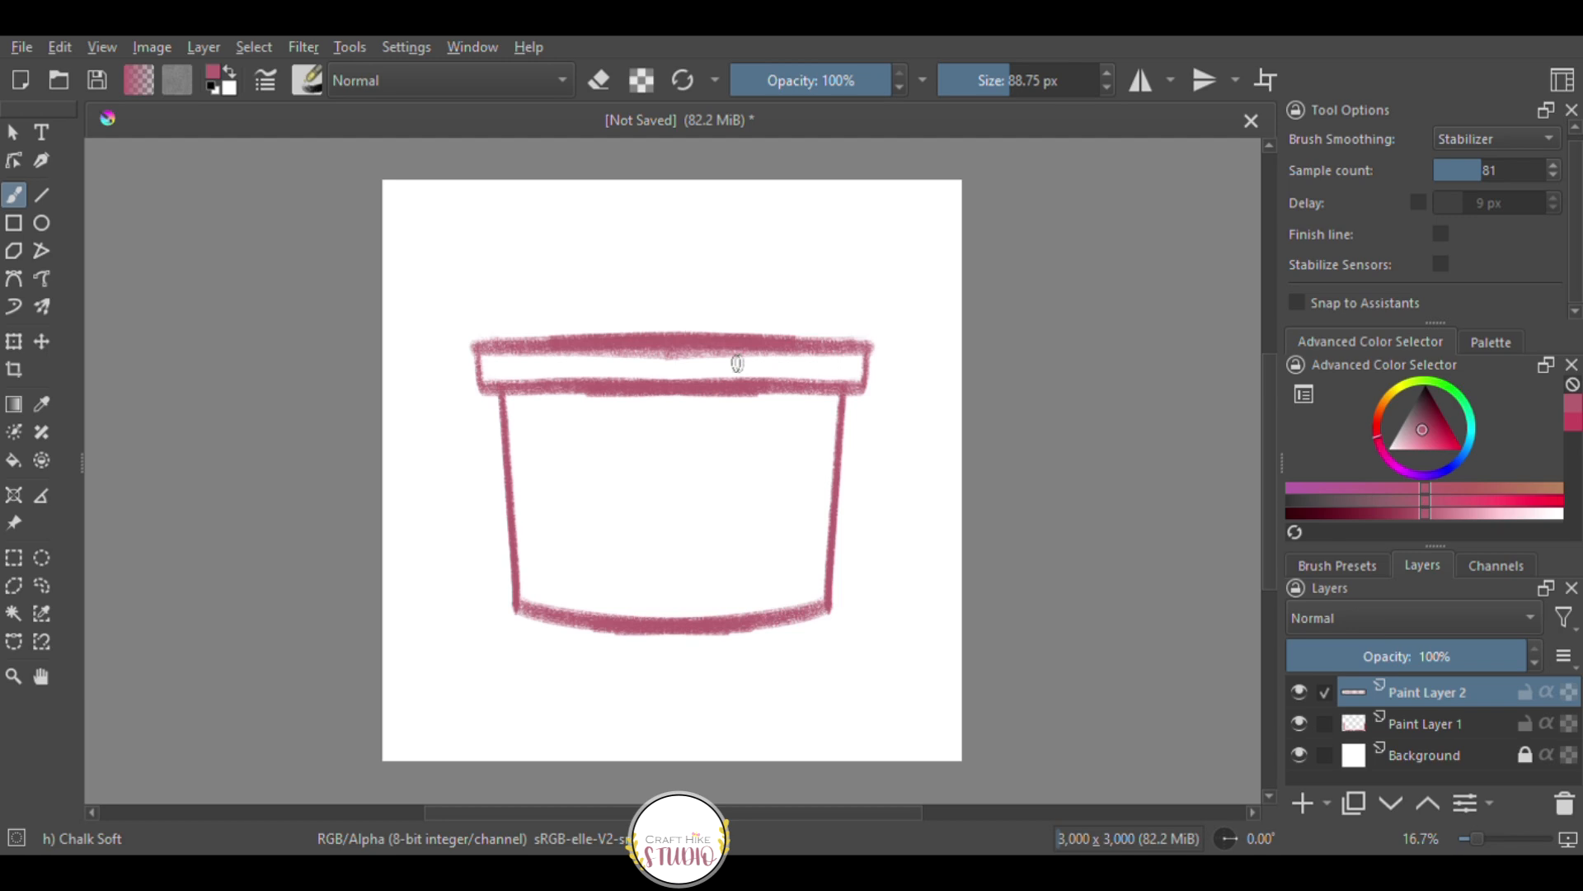
pyautogui.moveTo(714, 366)
pyautogui.mouseDown()
pyautogui.moveTo(791, 361)
pyautogui.moveTo(684, 363)
pyautogui.moveTo(734, 375)
pyautogui.moveTo(857, 357)
pyautogui.moveTo(837, 371)
pyautogui.moveTo(855, 381)
pyautogui.mouseUp()
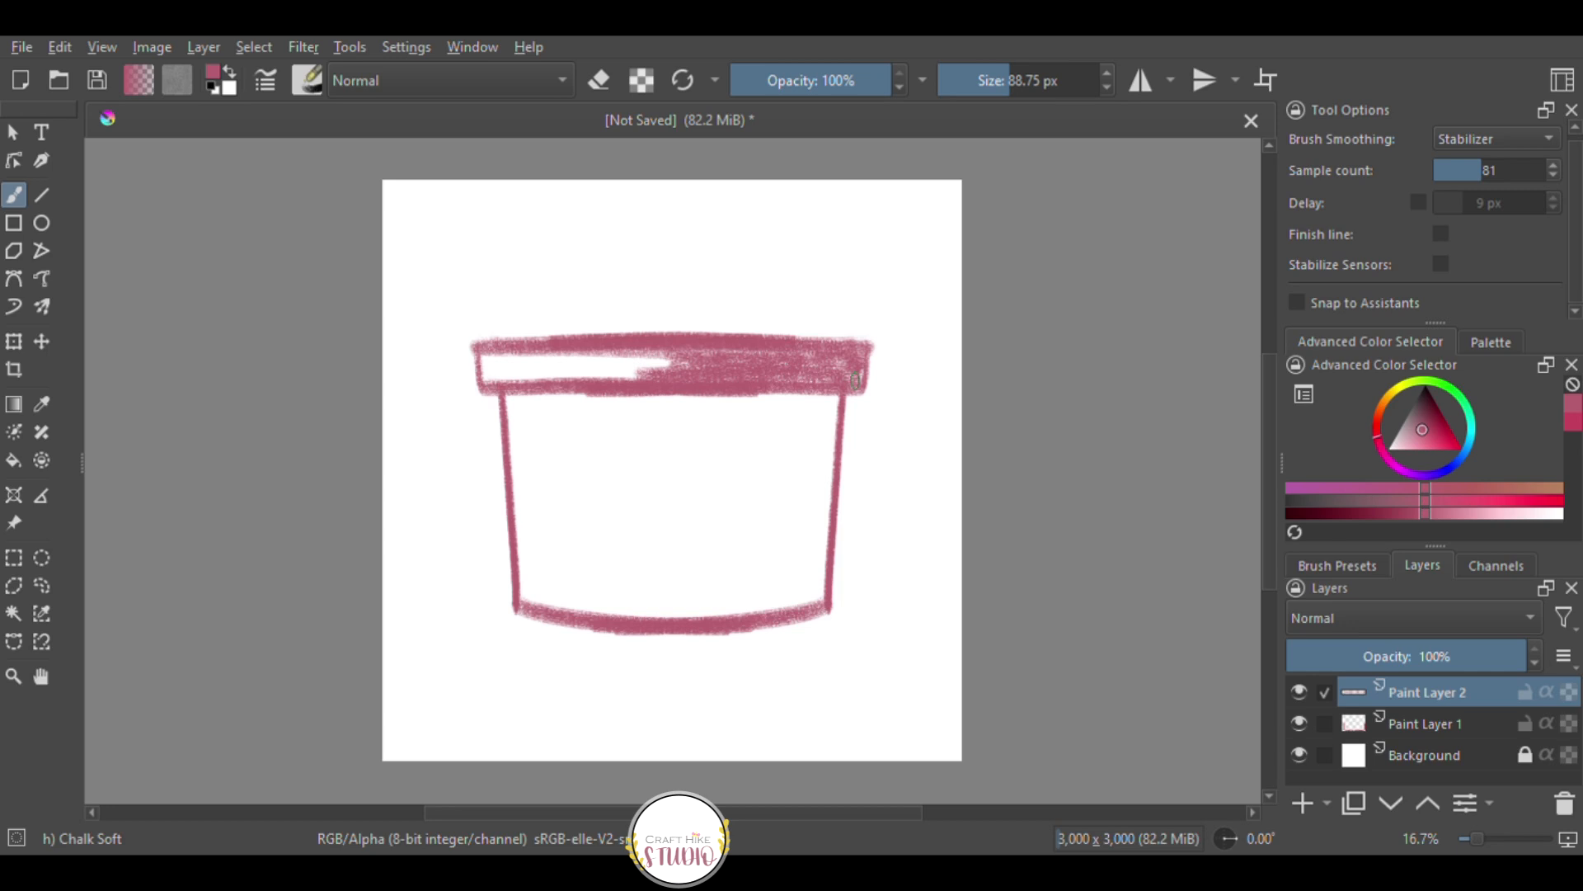
pyautogui.moveTo(703, 369)
pyautogui.mouseDown()
pyautogui.moveTo(471, 345)
pyautogui.moveTo(477, 387)
pyautogui.moveTo(490, 357)
pyautogui.moveTo(471, 340)
pyautogui.moveTo(771, 355)
pyautogui.mouseUp()
pyautogui.moveTo(572, 353)
pyautogui.mouseDown()
pyautogui.moveTo(569, 375)
pyautogui.moveTo(659, 378)
pyautogui.mouseUp()
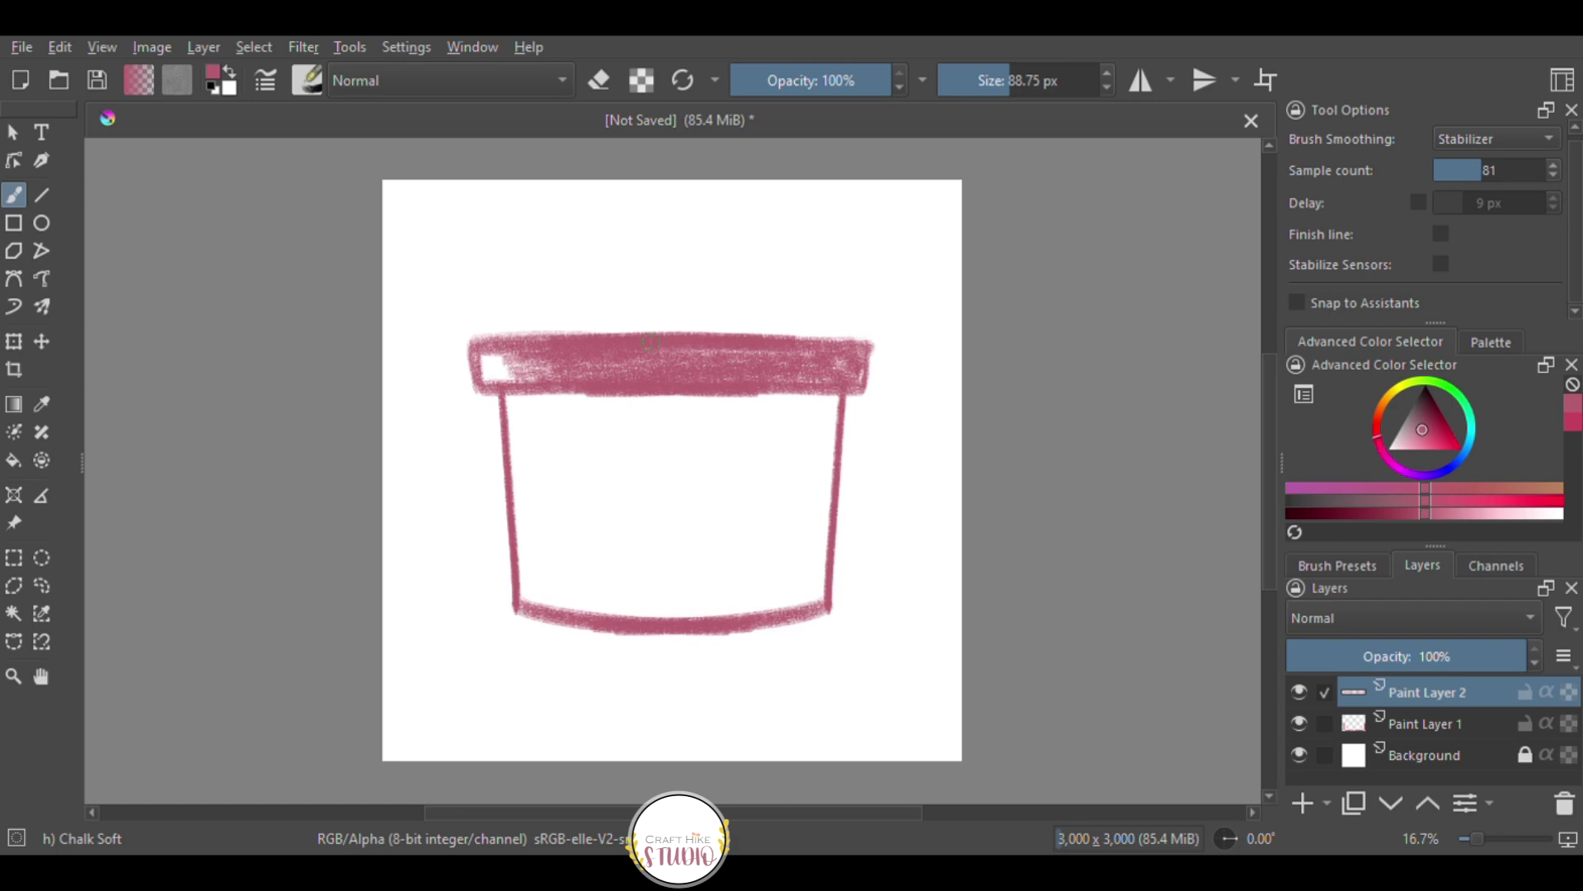
pyautogui.moveTo(776, 338)
pyautogui.mouseDown()
pyautogui.moveTo(851, 338)
pyautogui.moveTo(861, 370)
pyautogui.mouseUp()
pyautogui.moveTo(499, 360)
pyautogui.mouseDown()
pyautogui.moveTo(483, 364)
pyautogui.moveTo(524, 373)
pyautogui.moveTo(505, 376)
pyautogui.moveTo(531, 362)
pyautogui.mouseUp()
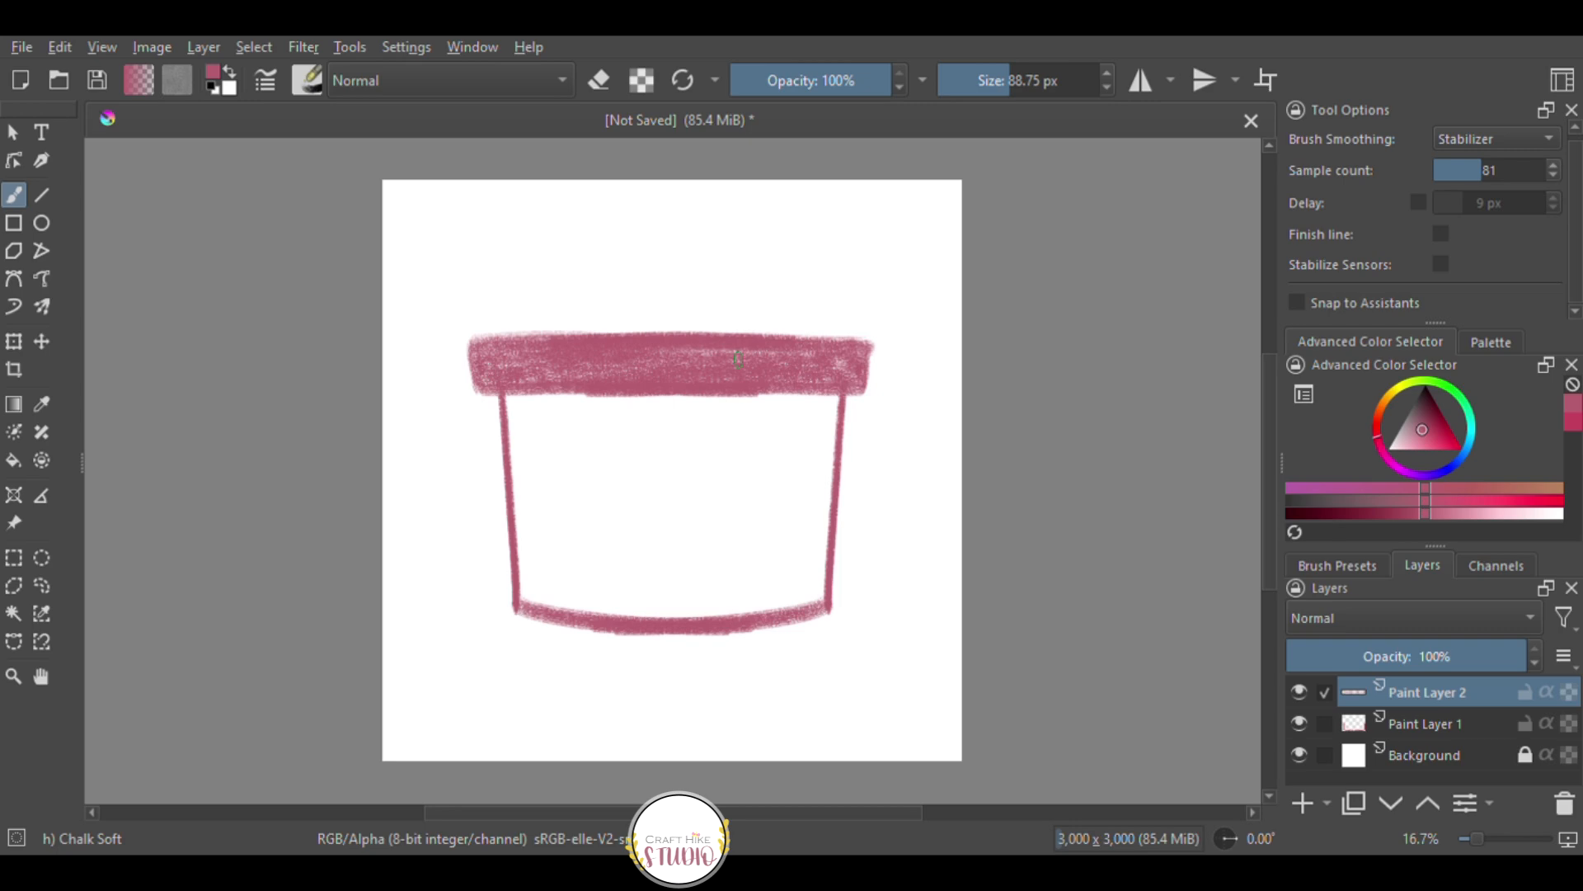
pyautogui.moveTo(495, 389); pyautogui.dragTo(652, 387)
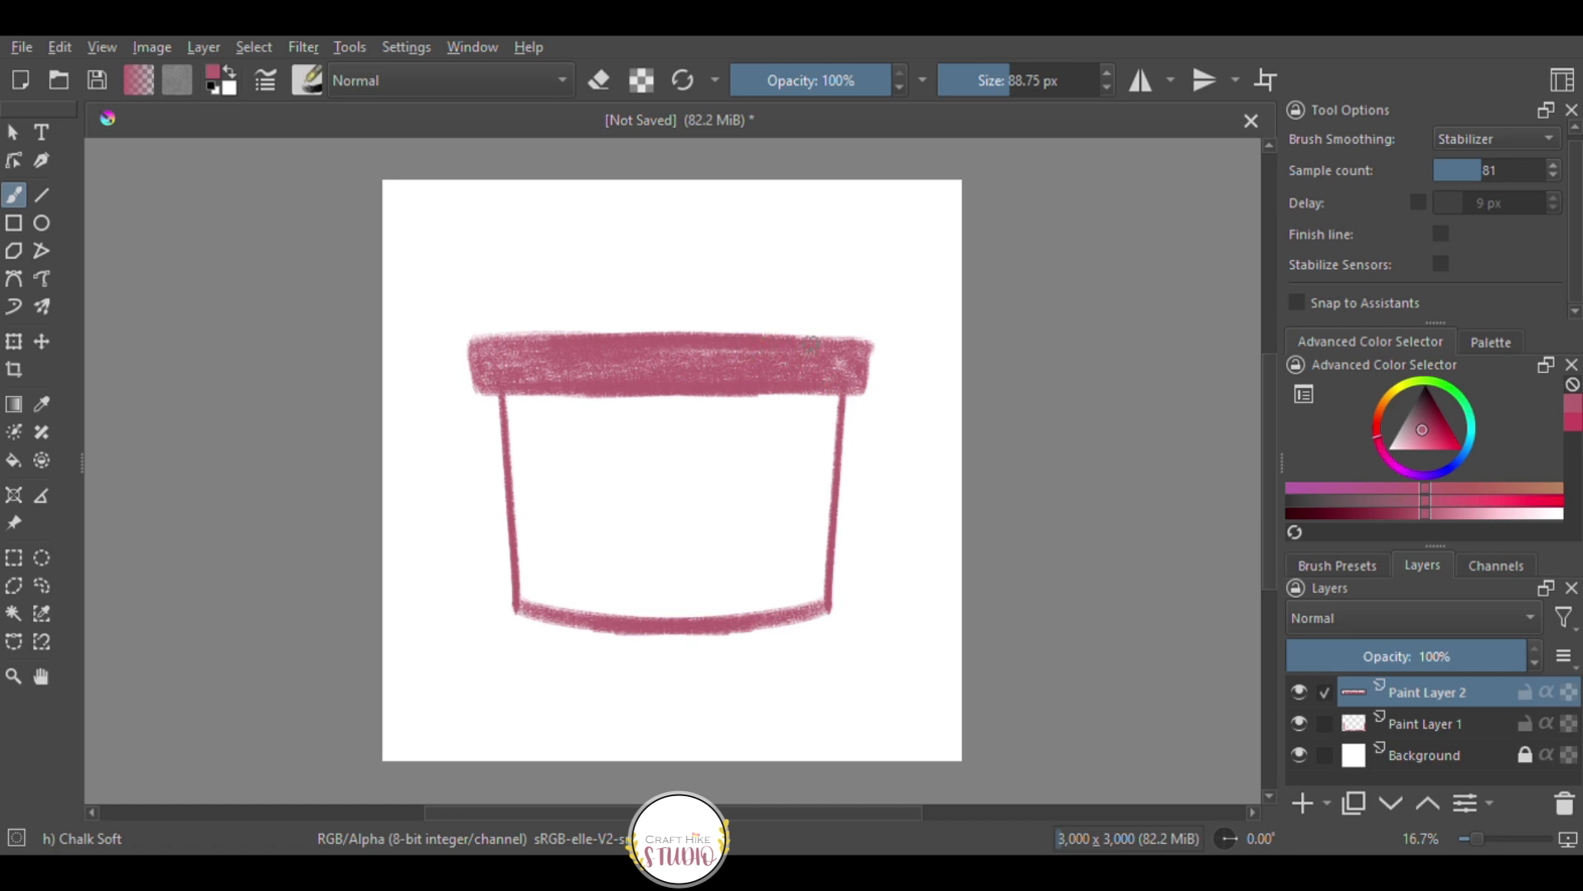
# On Paint Layer 1, fill the middle of the pot body with rose chalk at a brush size of 157.10 px.
pyautogui.click(1430, 723)
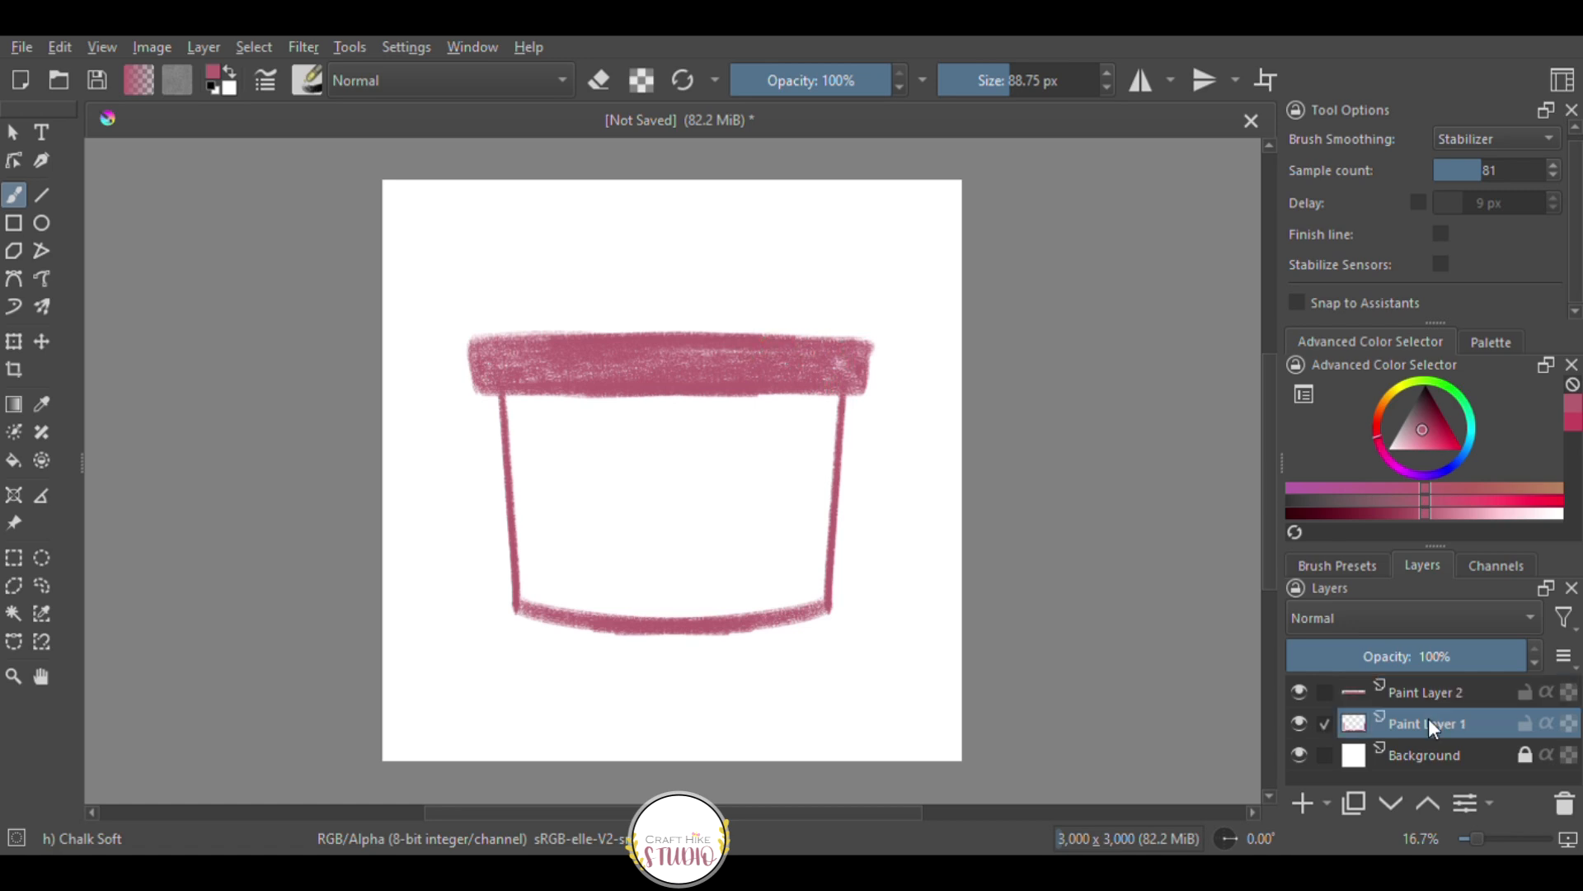
pyautogui.moveTo(1020, 81); pyautogui.dragTo(1028, 91)
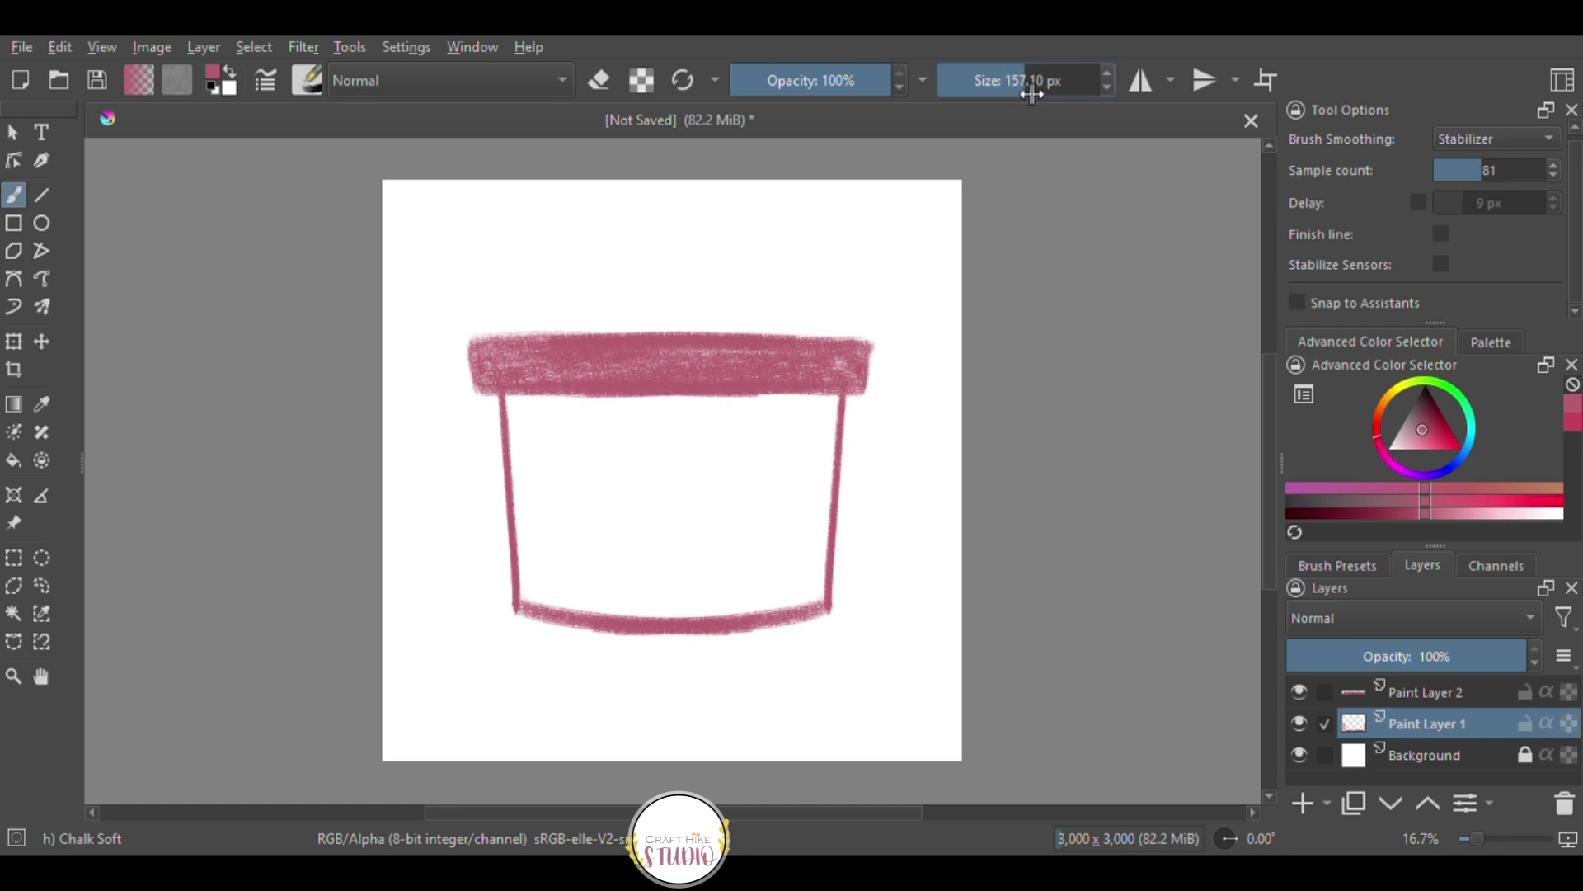
pyautogui.moveTo(626, 449)
pyautogui.mouseDown()
pyautogui.moveTo(725, 441)
pyautogui.moveTo(710, 421)
pyautogui.moveTo(744, 406)
pyautogui.moveTo(611, 424)
pyautogui.moveTo(726, 458)
pyautogui.moveTo(661, 477)
pyautogui.moveTo(746, 486)
pyautogui.moveTo(743, 528)
pyautogui.moveTo(594, 548)
pyautogui.moveTo(651, 606)
pyautogui.moveTo(788, 592)
pyautogui.moveTo(665, 607)
pyautogui.moveTo(754, 573)
pyautogui.moveTo(821, 594)
pyautogui.moveTo(820, 551)
pyautogui.moveTo(820, 615)
pyautogui.moveTo(752, 549)
pyautogui.moveTo(816, 519)
pyautogui.moveTo(726, 494)
pyautogui.moveTo(821, 470)
pyautogui.moveTo(697, 458)
pyautogui.moveTo(816, 433)
pyautogui.moveTo(726, 412)
pyautogui.moveTo(776, 394)
pyautogui.mouseUp()
pyautogui.moveTo(654, 440)
pyautogui.mouseDown()
pyautogui.moveTo(536, 412)
pyautogui.moveTo(594, 400)
pyautogui.moveTo(516, 404)
pyautogui.moveTo(584, 412)
pyautogui.moveTo(532, 437)
pyautogui.moveTo(614, 454)
pyautogui.moveTo(532, 466)
pyautogui.moveTo(615, 477)
pyautogui.moveTo(536, 515)
pyautogui.moveTo(627, 549)
pyautogui.moveTo(536, 577)
pyautogui.moveTo(569, 597)
pyautogui.moveTo(627, 566)
pyautogui.mouseUp()
pyautogui.moveTo(670, 407); pyautogui.dragTo(668, 398)
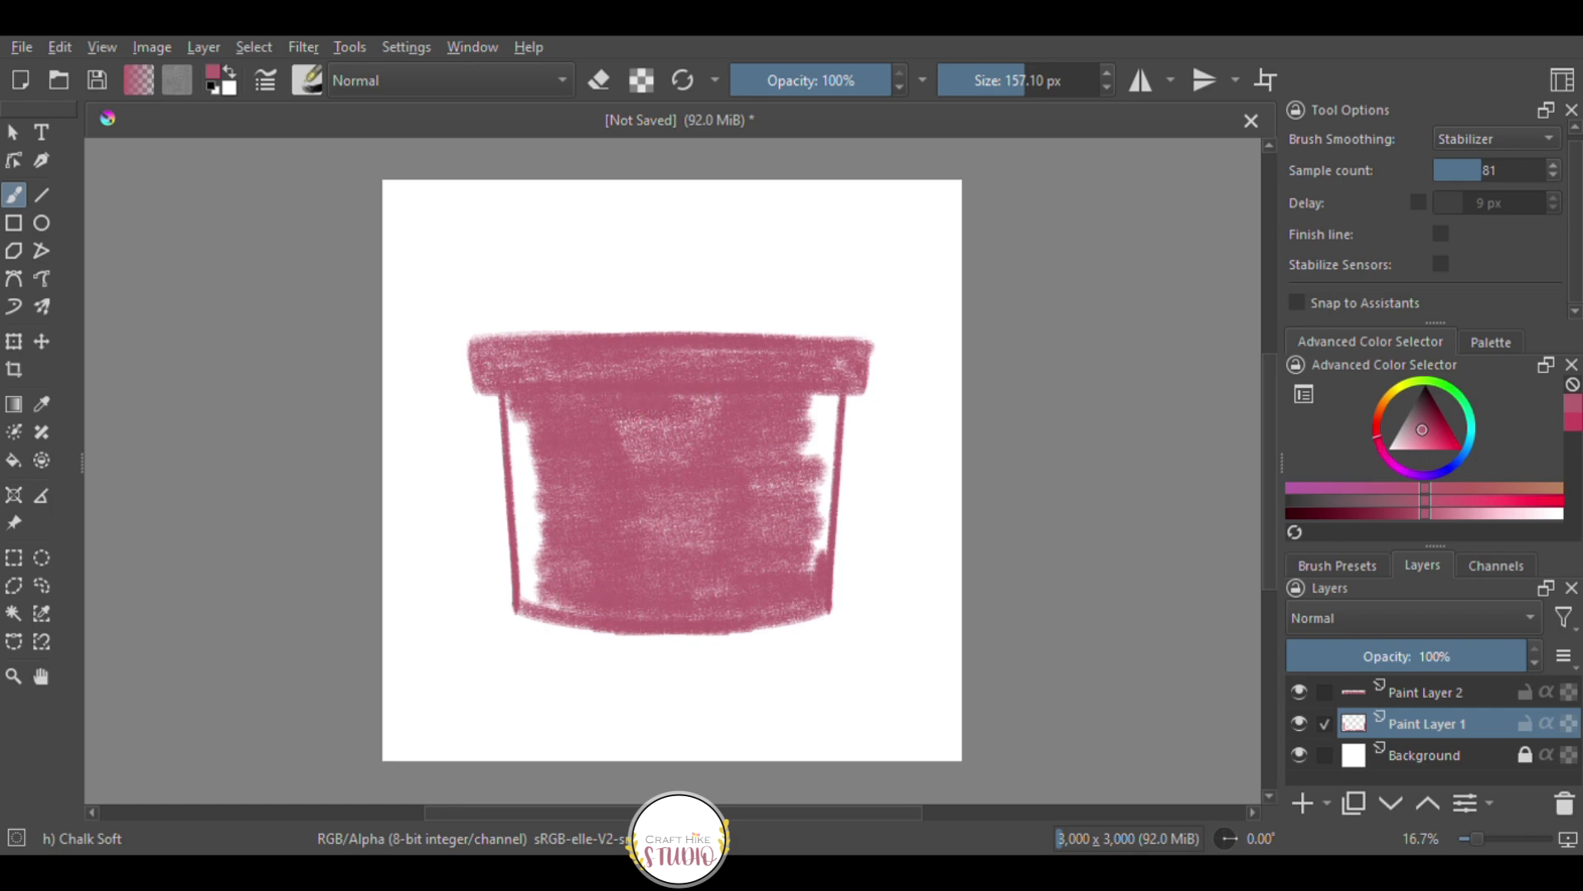
# Fill the remaining white gaps along both sides of the pot body and go over the lighter patch near its upper middle.
pyautogui.moveTo(829, 403); pyautogui.dragTo(802, 394)
pyautogui.hotkey('ctrl', '-')
pyautogui.hotkey('ctrl', '-')
pyautogui.hotkey('ctrl', '-')
pyautogui.hotkey('ctrl', '+')
pyautogui.hotkey('ctrl', '+')
pyautogui.hotkey('ctrl', '+')
pyautogui.hotkey('ctrl', '+')
pyautogui.hotkey('ctrl', '+')
pyautogui.moveTo(984, 363); pyautogui.dragTo(964, 361)
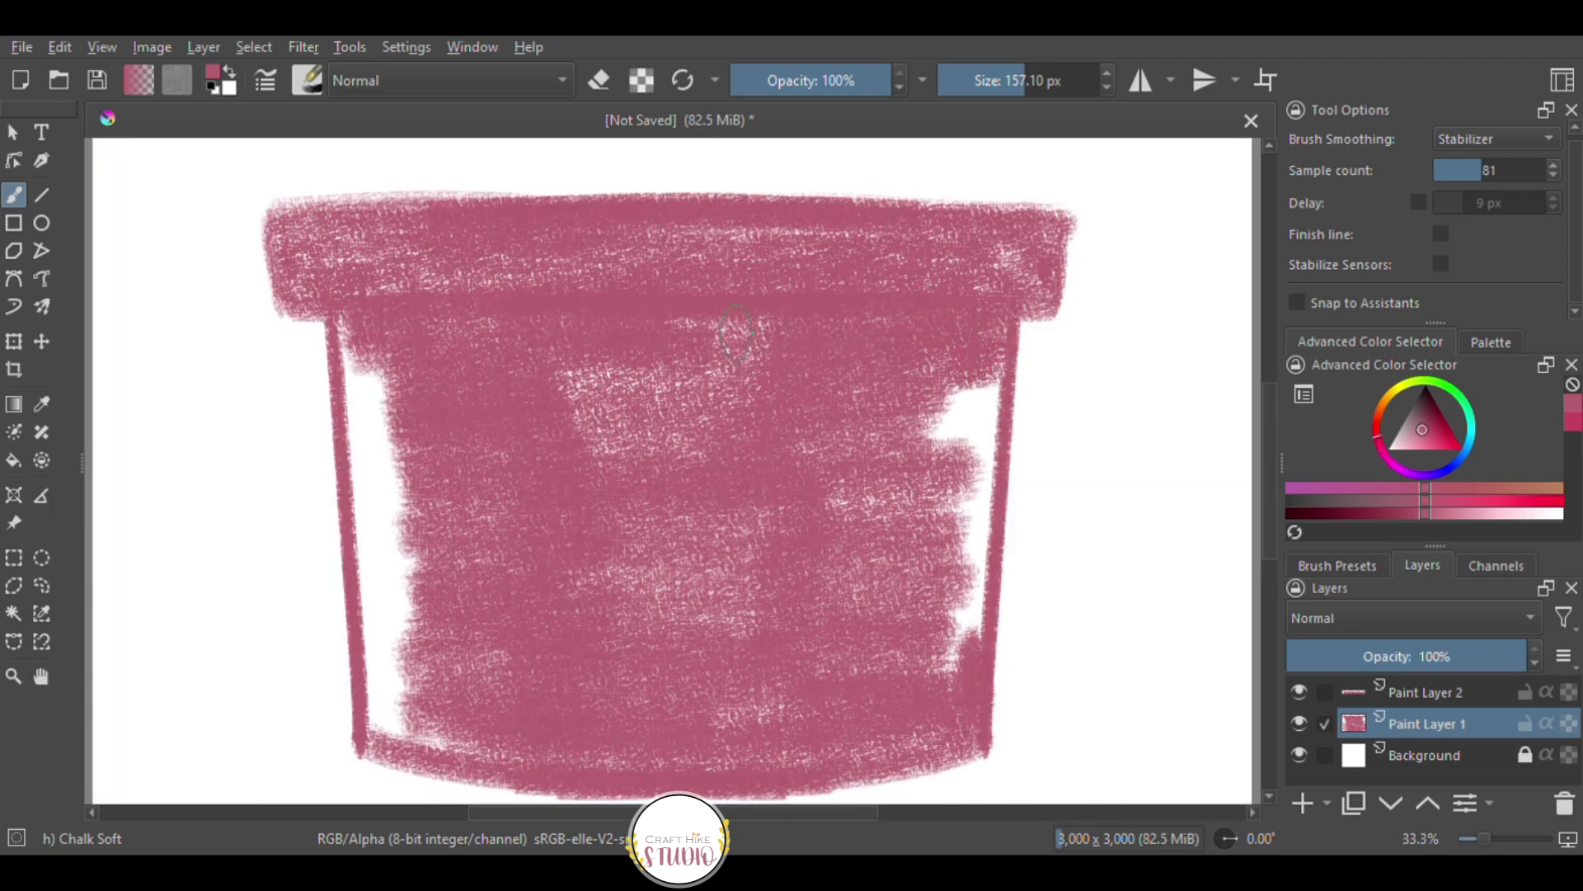
pyautogui.moveTo(984, 388)
pyautogui.mouseDown()
pyautogui.moveTo(942, 409)
pyautogui.moveTo(980, 432)
pyautogui.moveTo(953, 445)
pyautogui.moveTo(984, 475)
pyautogui.moveTo(976, 441)
pyautogui.moveTo(972, 550)
pyautogui.moveTo(949, 550)
pyautogui.moveTo(965, 593)
pyautogui.moveTo(969, 569)
pyautogui.moveTo(970, 656)
pyautogui.moveTo(975, 614)
pyautogui.mouseUp()
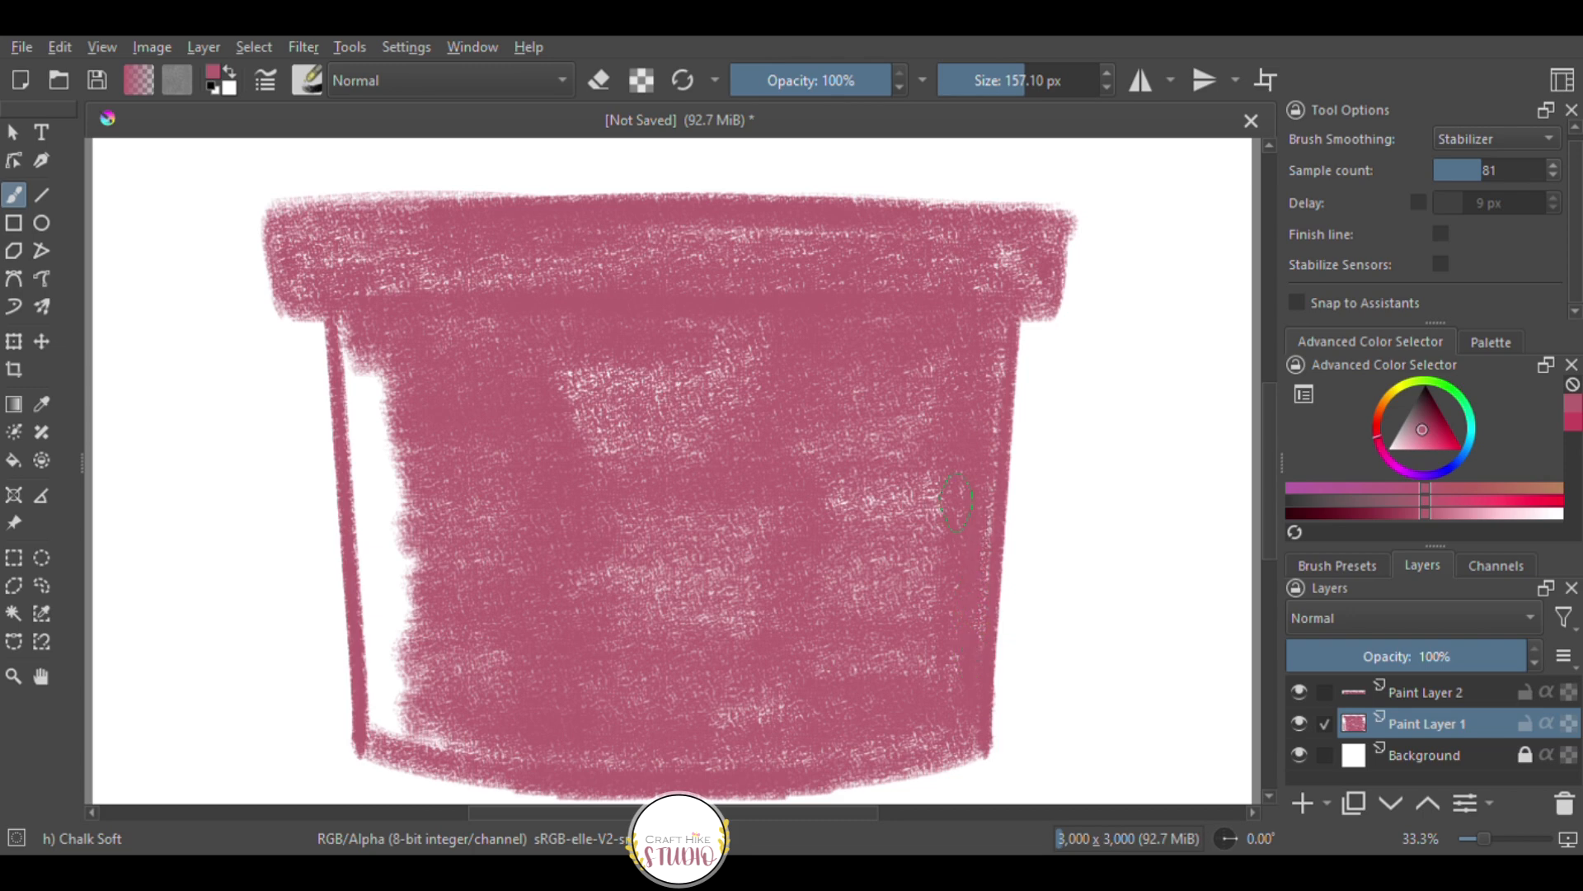
pyautogui.moveTo(379, 367)
pyautogui.mouseDown()
pyautogui.moveTo(361, 470)
pyautogui.moveTo(350, 357)
pyautogui.moveTo(397, 503)
pyautogui.moveTo(372, 565)
pyautogui.moveTo(354, 433)
pyautogui.moveTo(373, 635)
pyautogui.moveTo(412, 577)
pyautogui.moveTo(401, 651)
pyautogui.moveTo(375, 631)
pyautogui.moveTo(340, 499)
pyautogui.moveTo(402, 713)
pyautogui.moveTo(456, 734)
pyautogui.moveTo(479, 665)
pyautogui.mouseUp()
pyautogui.hotkey('ctrl', '+')
pyautogui.hotkey('ctrl', '-')
pyautogui.hotkey('ctrl', '-')
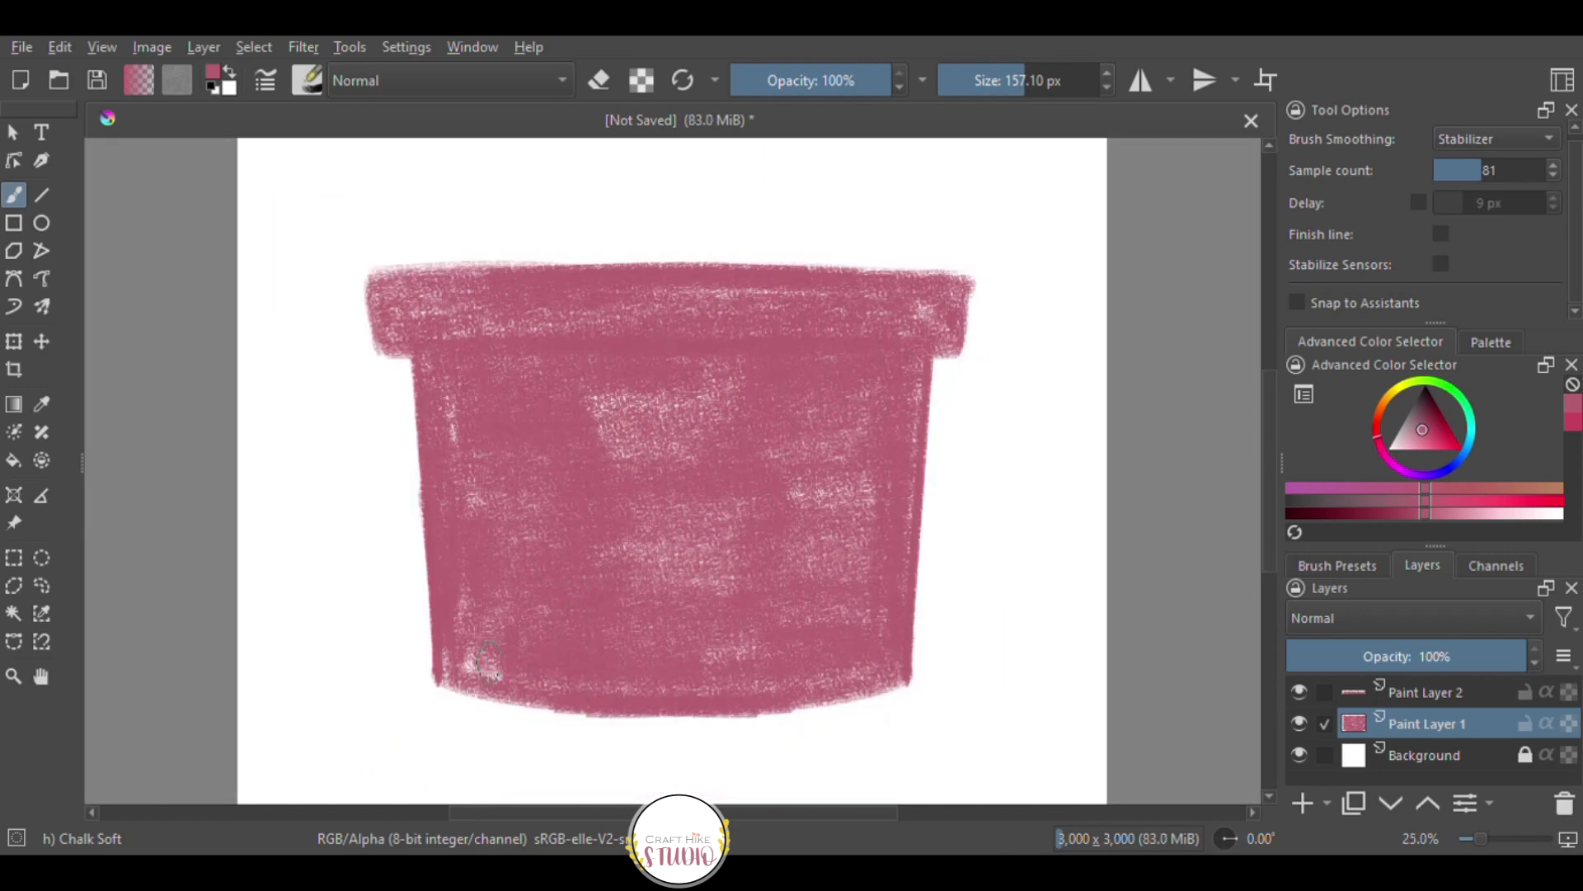
pyautogui.moveTo(713, 423); pyautogui.dragTo(696, 403)
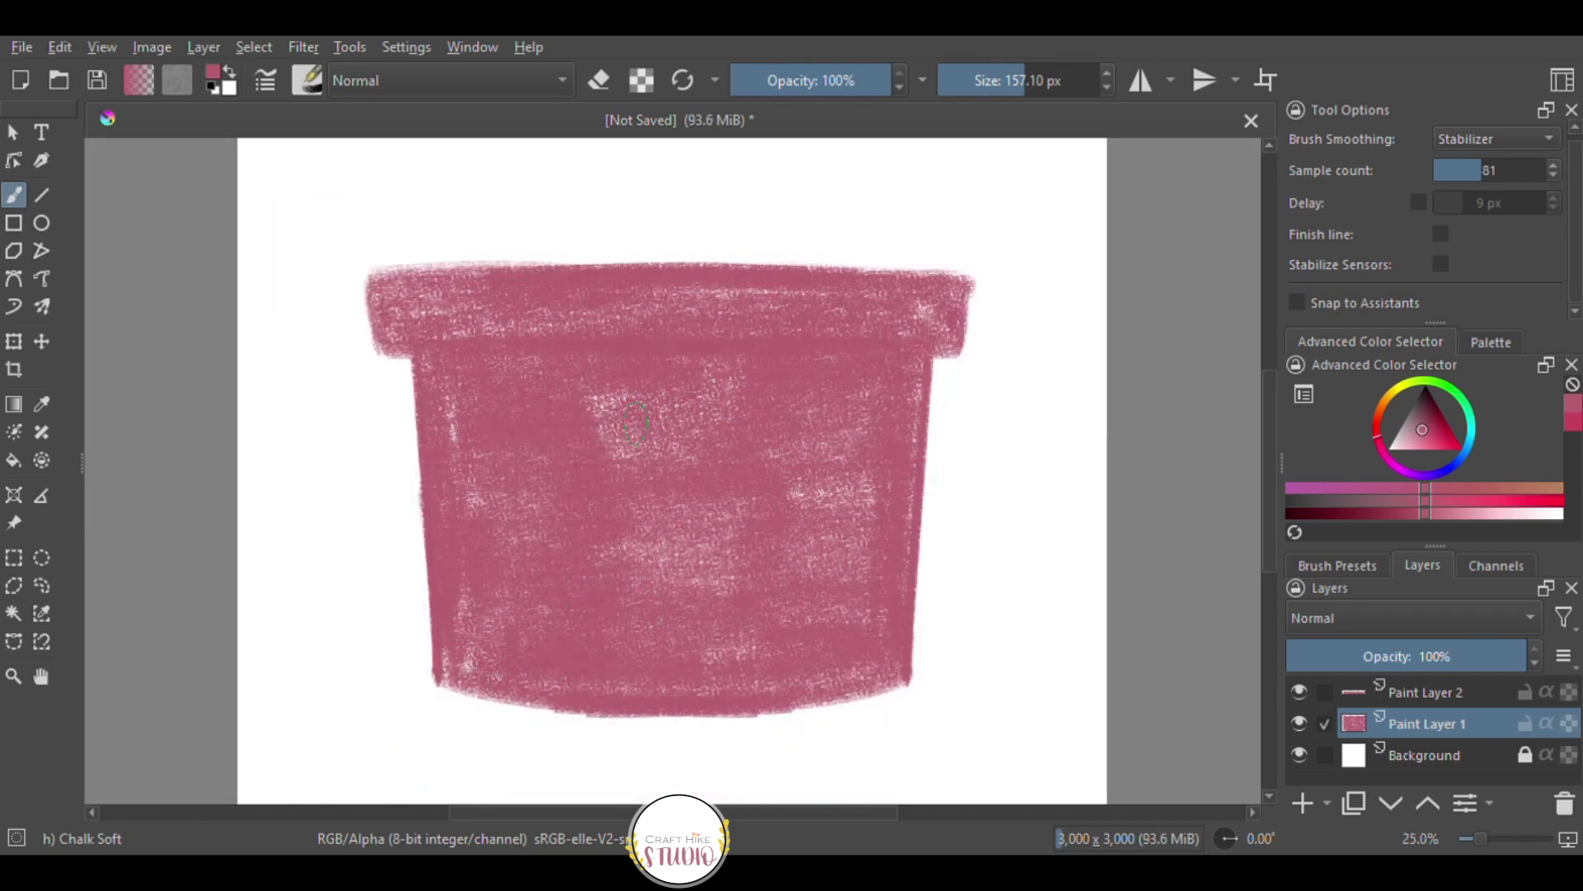
pyautogui.hotkey('ctrl', '-')
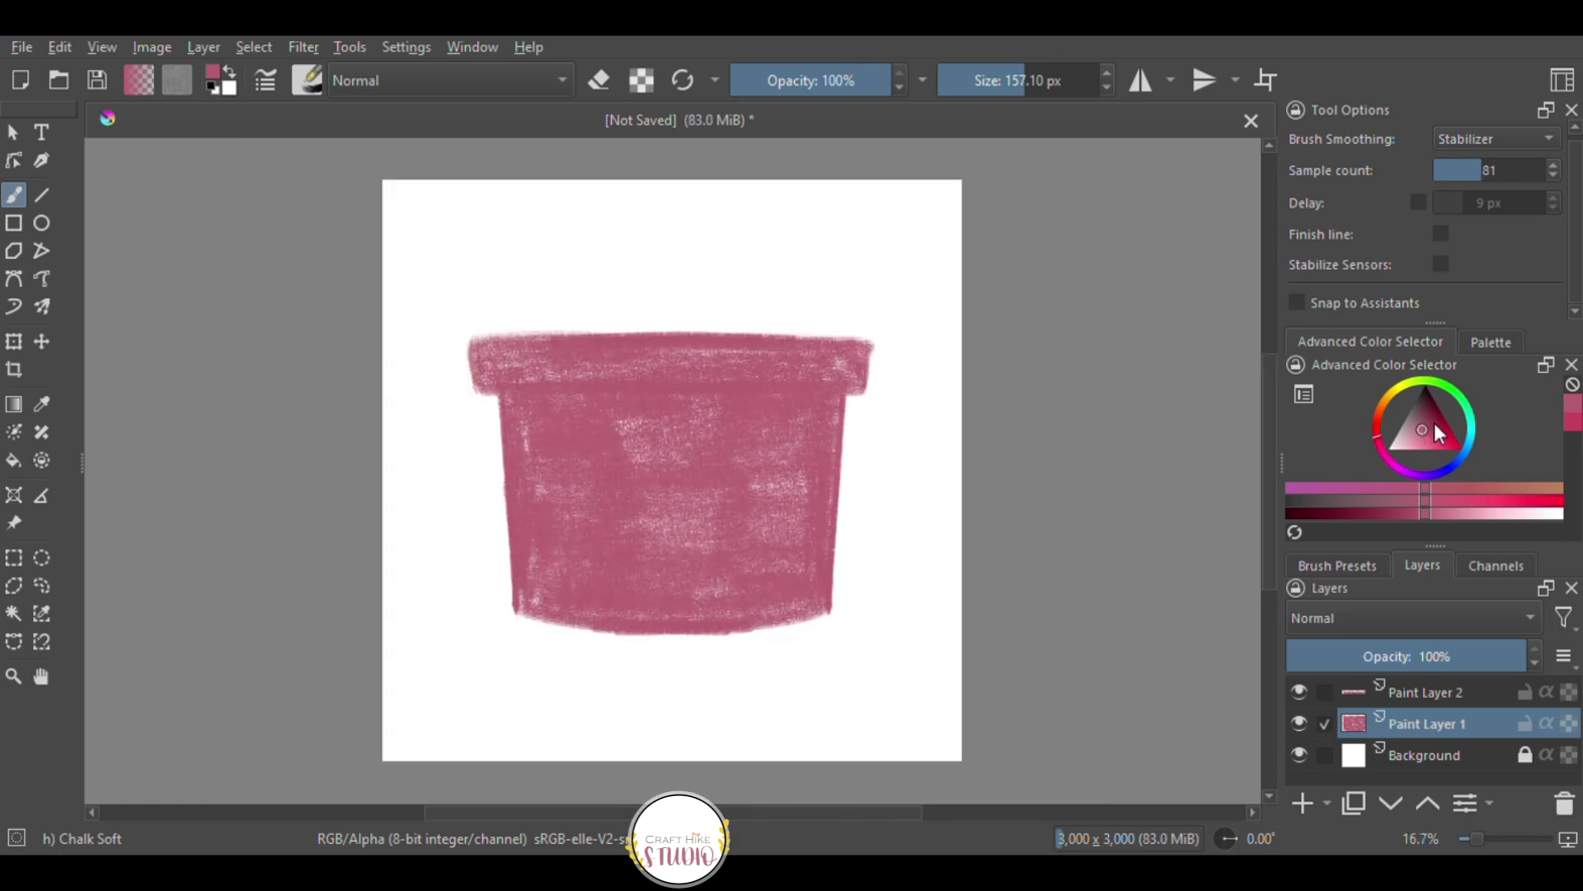
# Create a clipping group from Paint Layer 2 and shade the rim's lower and upper edges in darker rose at 133.28 px.
pyautogui.click(1417, 691)
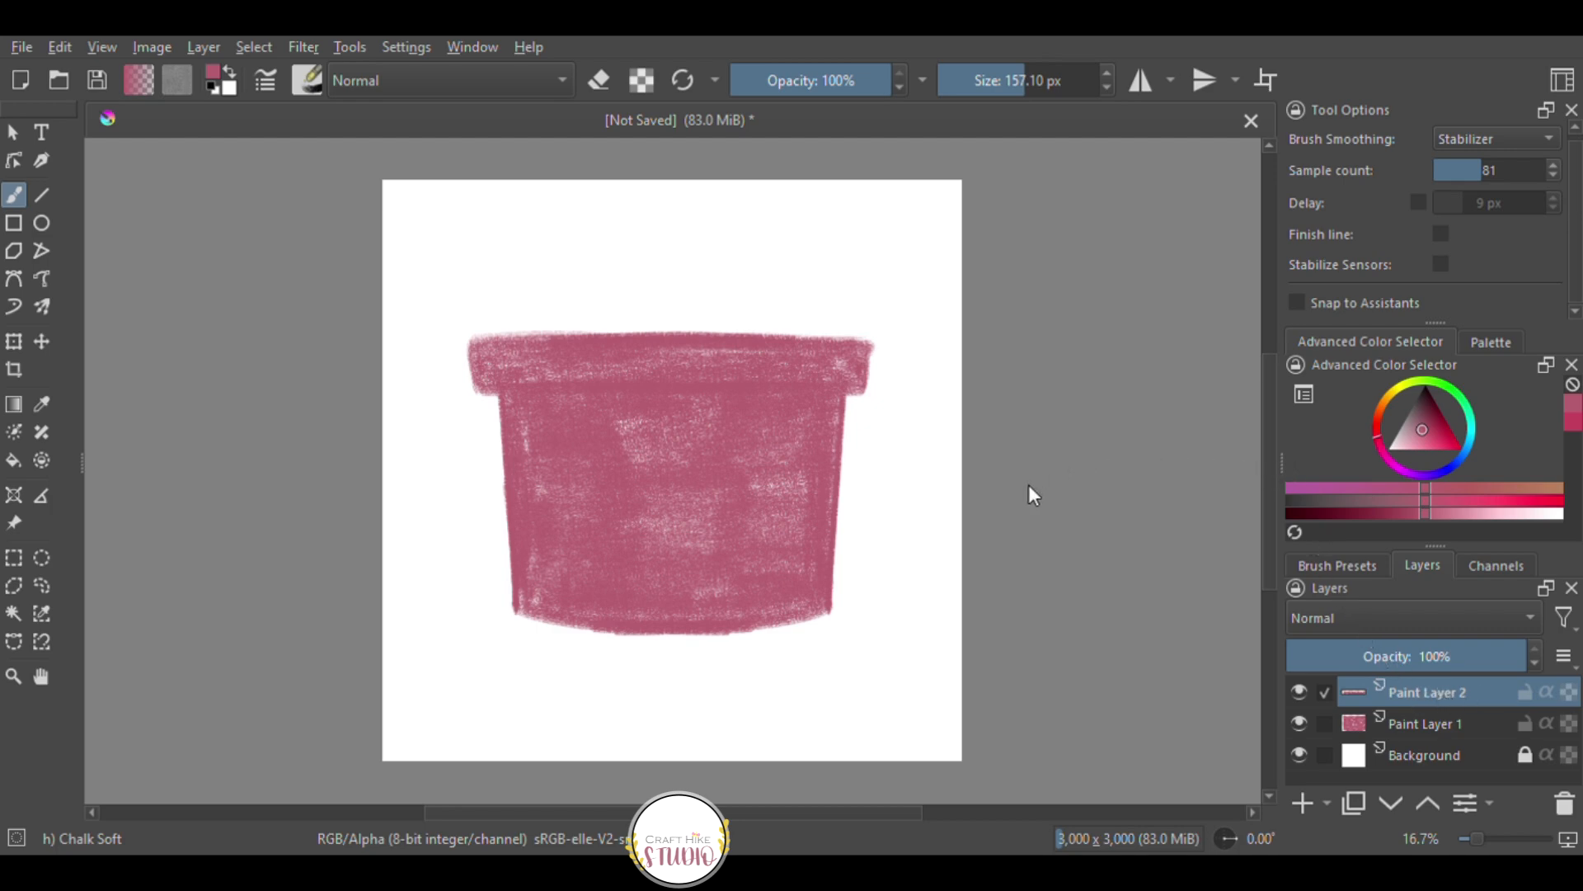
pyautogui.hotkey('ctrl', 'shift', 'g')
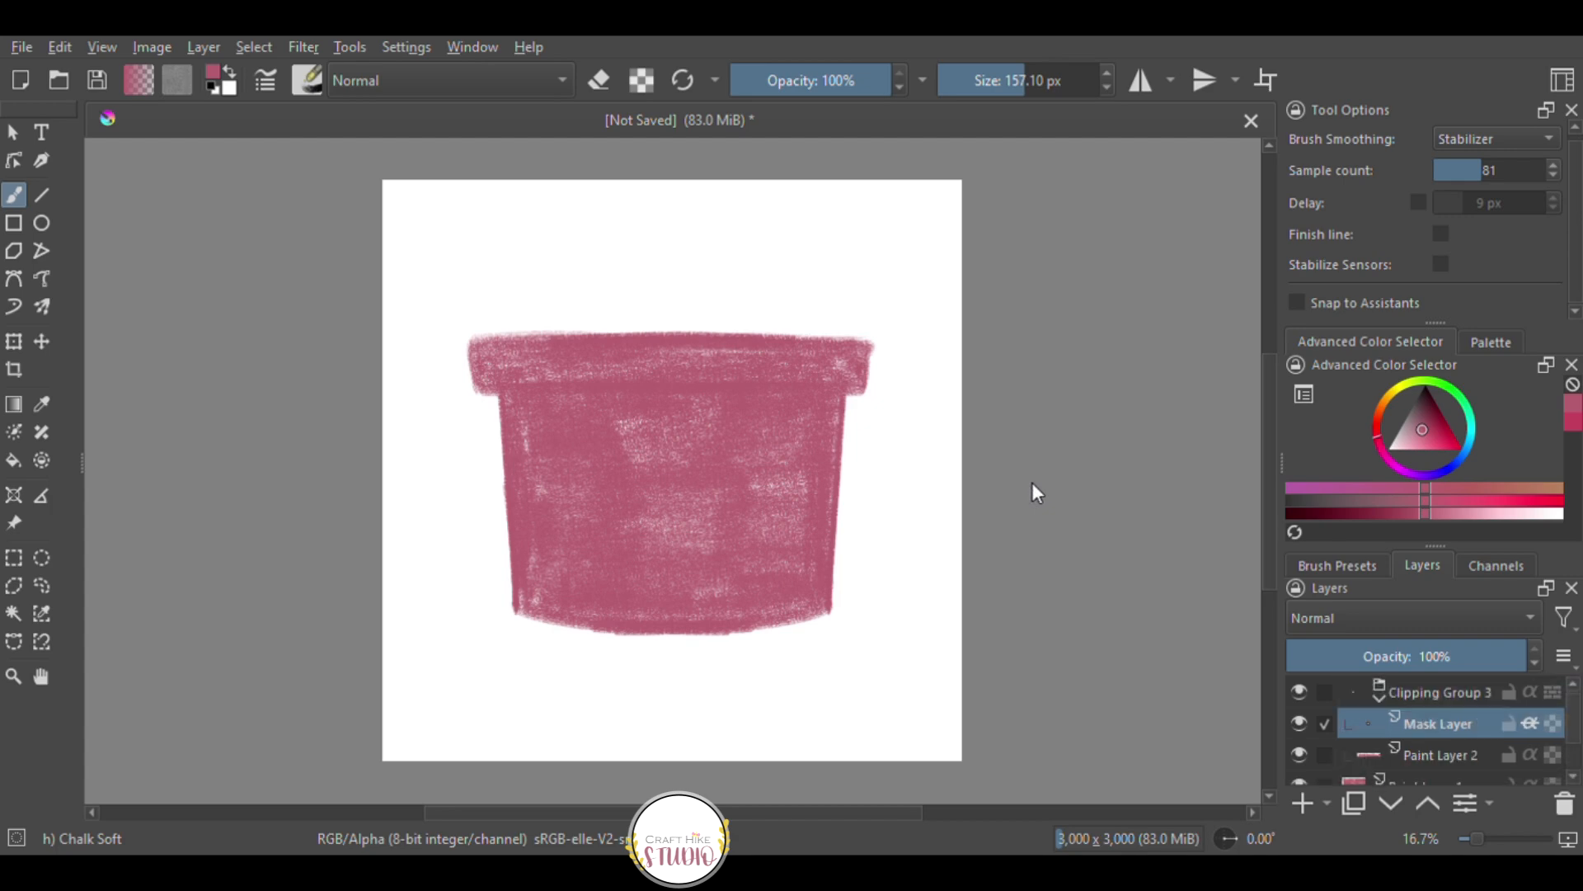
pyautogui.click(1428, 424)
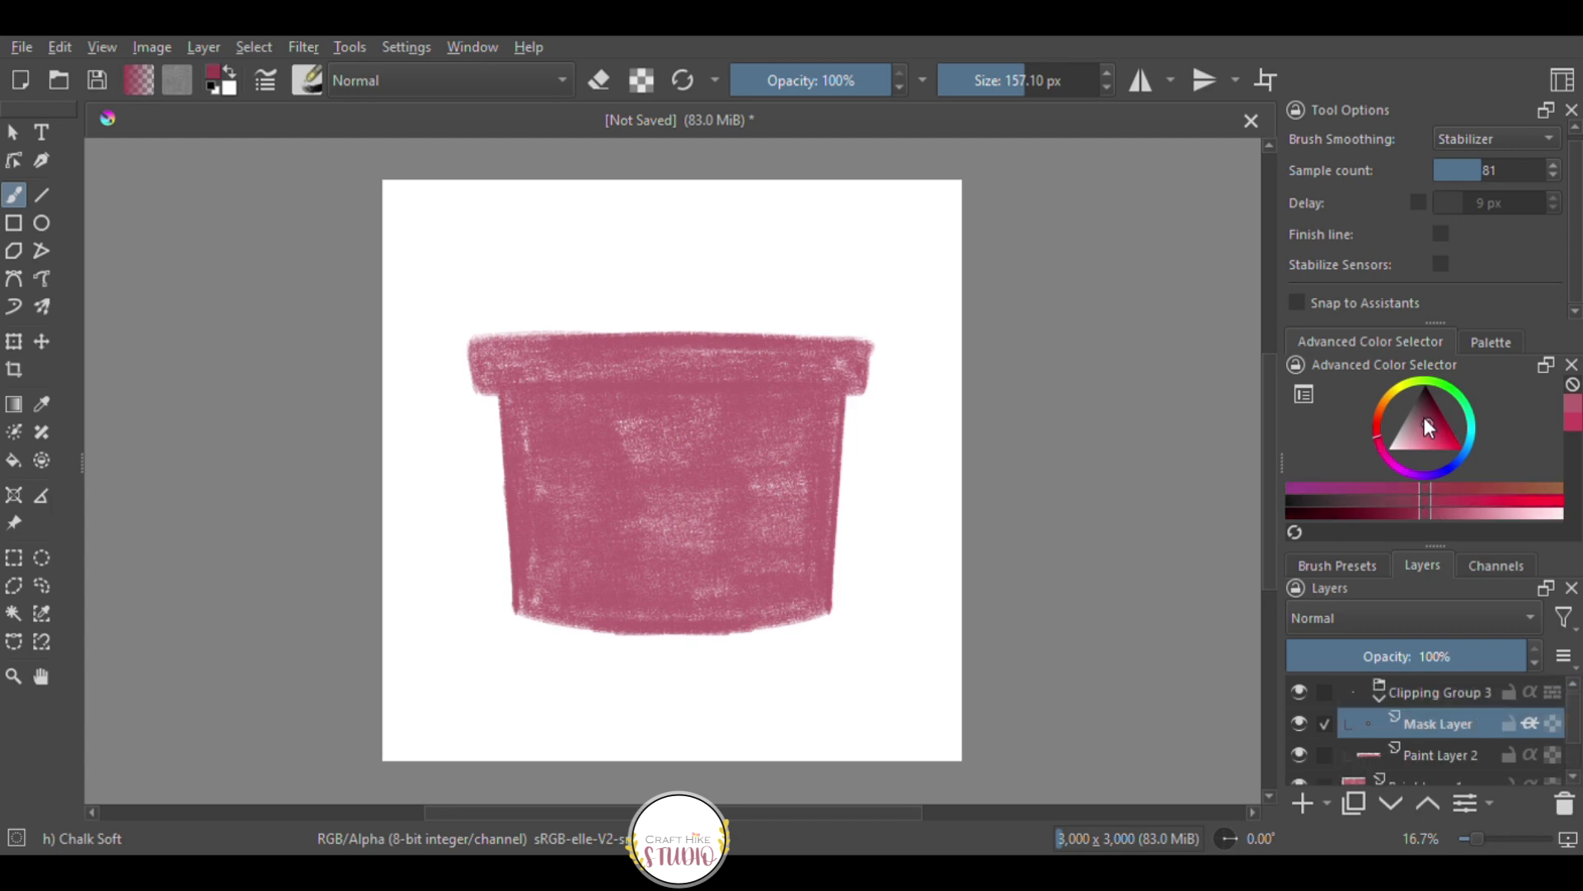
pyautogui.moveTo(1036, 104); pyautogui.dragTo(1029, 103)
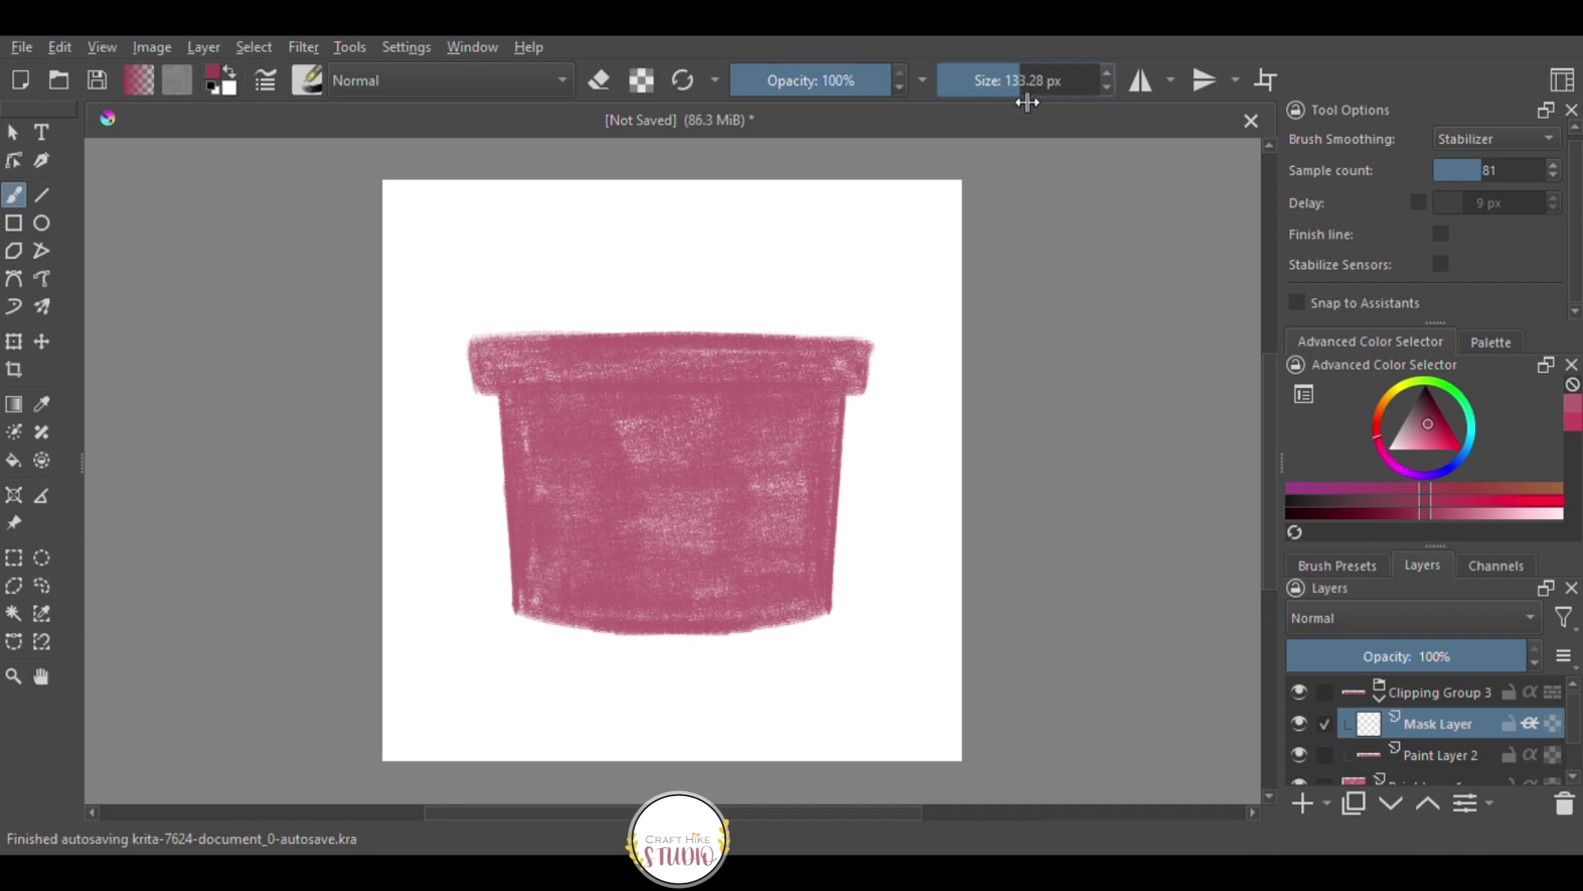
pyautogui.moveTo(477, 384); pyautogui.dragTo(865, 384)
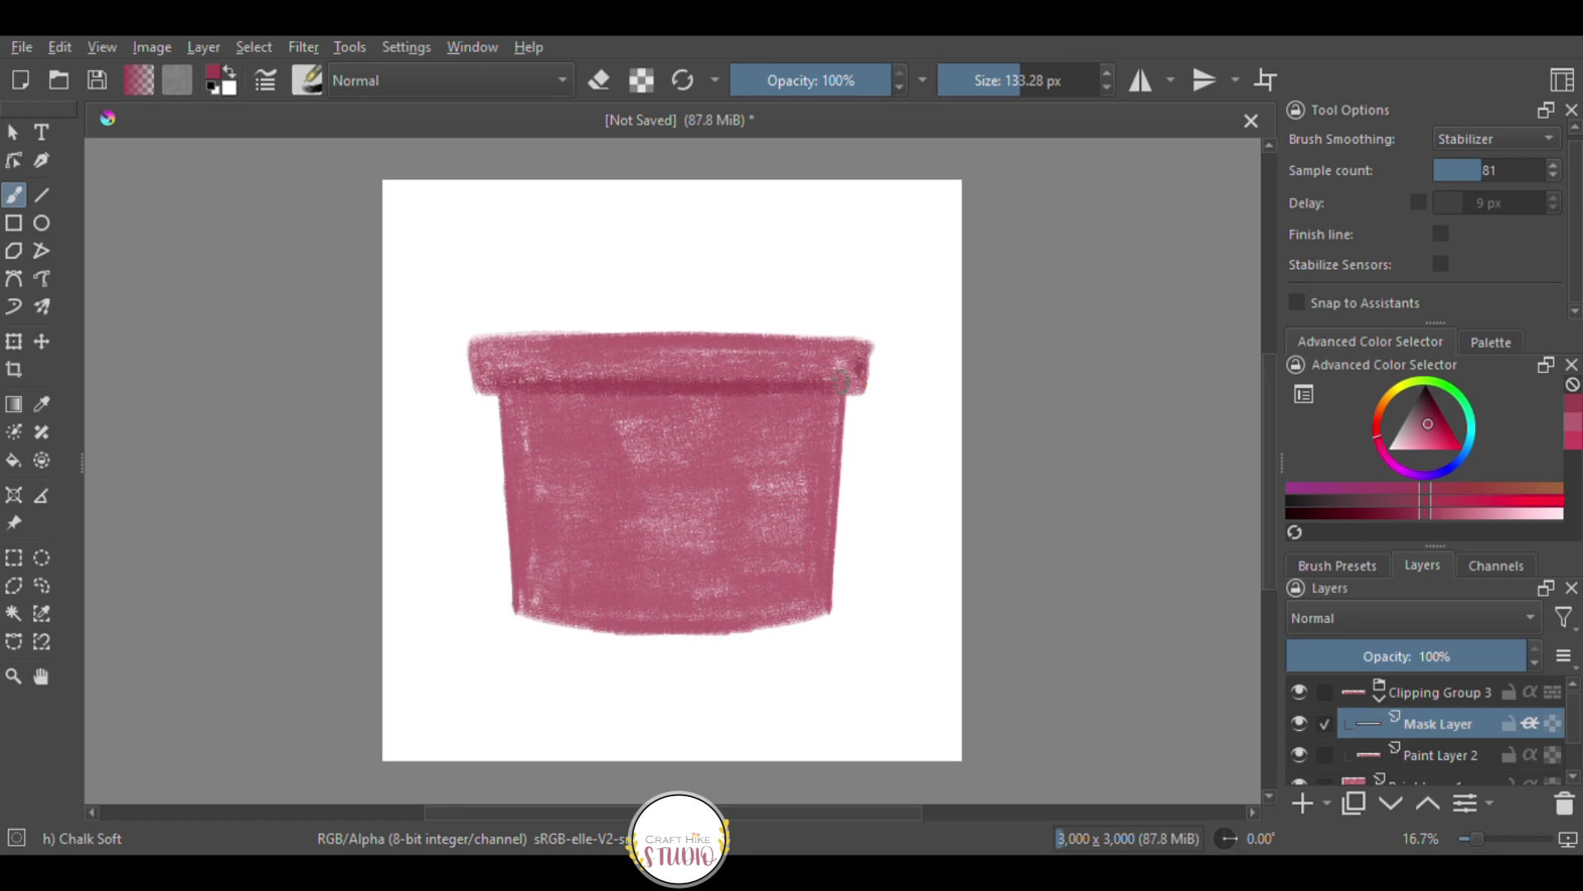
pyautogui.moveTo(467, 339)
pyautogui.mouseDown()
pyautogui.moveTo(468, 384)
pyautogui.moveTo(459, 336)
pyautogui.moveTo(819, 329)
pyautogui.mouseUp()
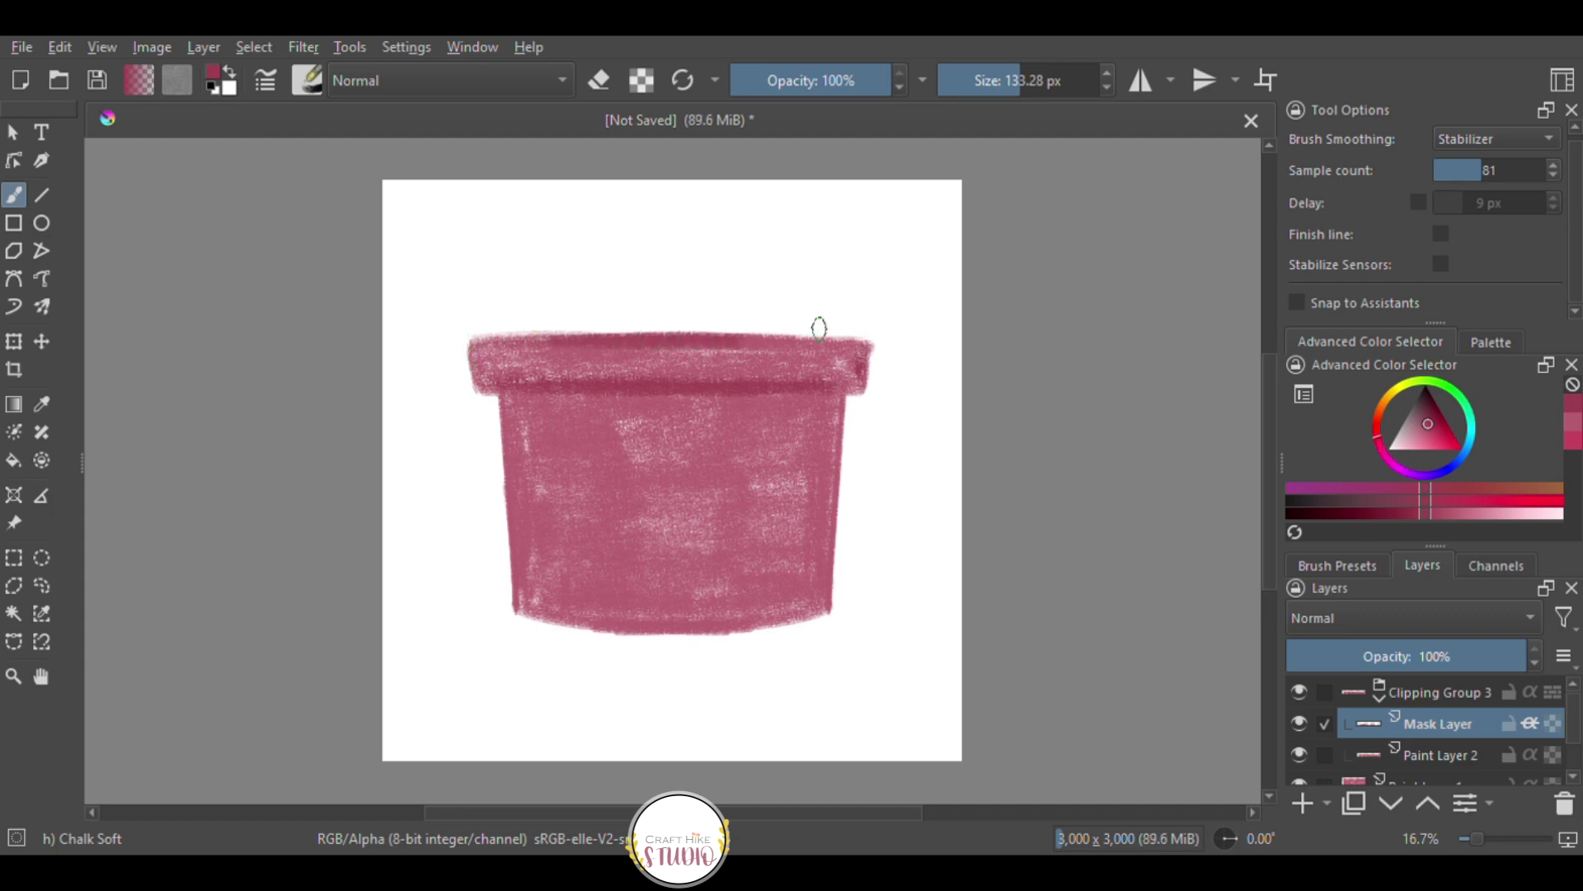
pyautogui.moveTo(470, 333); pyautogui.dragTo(750, 326)
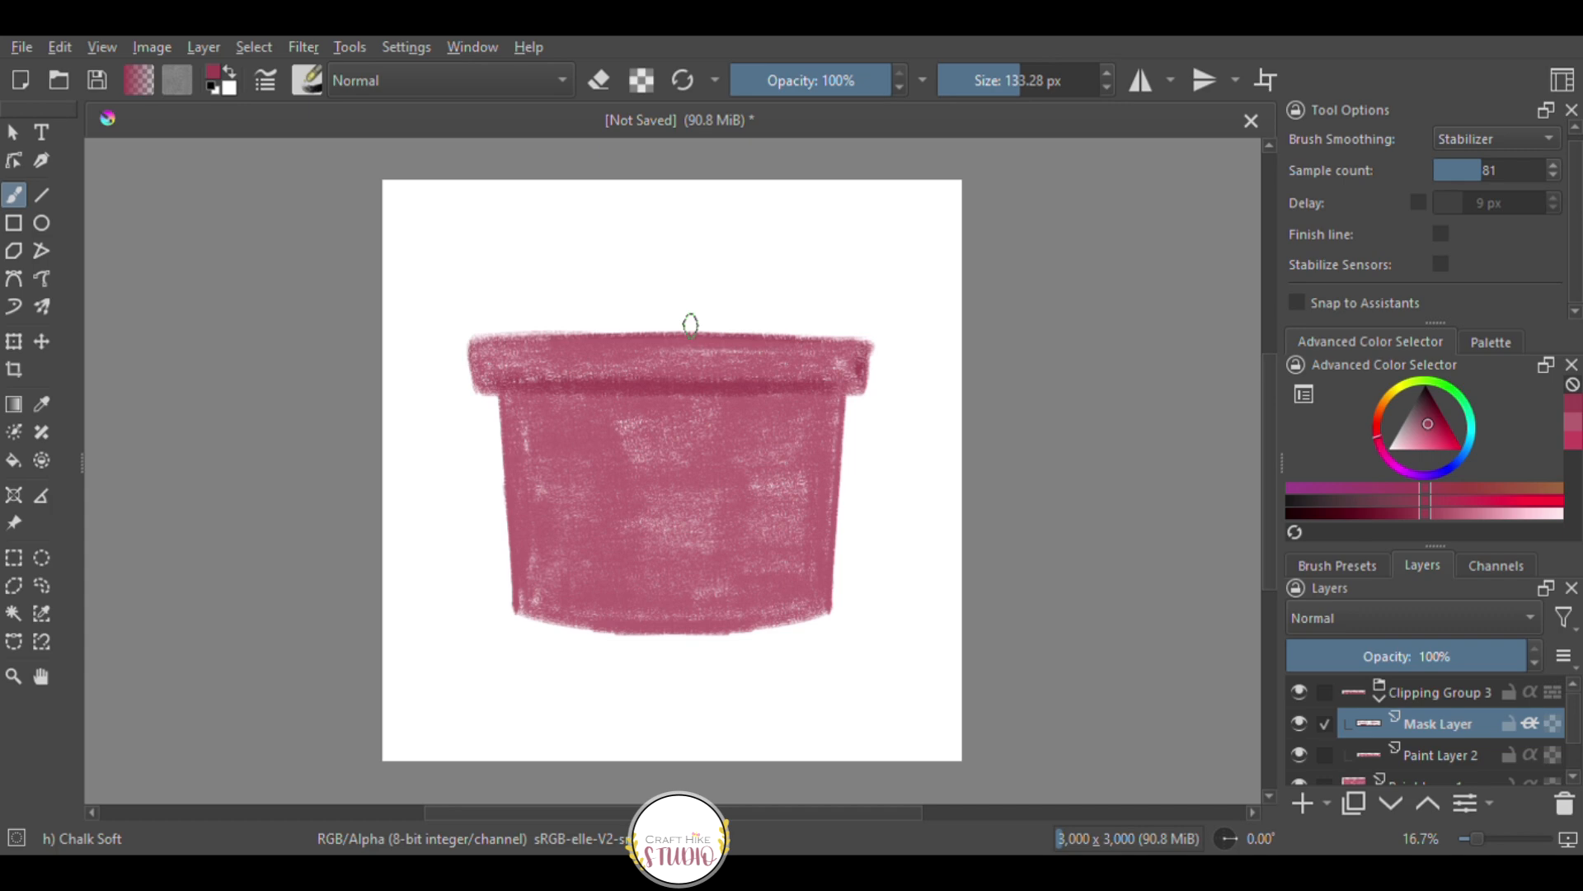
# Switch to the Airbrush Soft brush and softly shade the rim's right end in darker rose at a size of 133.28 px.
pyautogui.rightClick(765, 498)
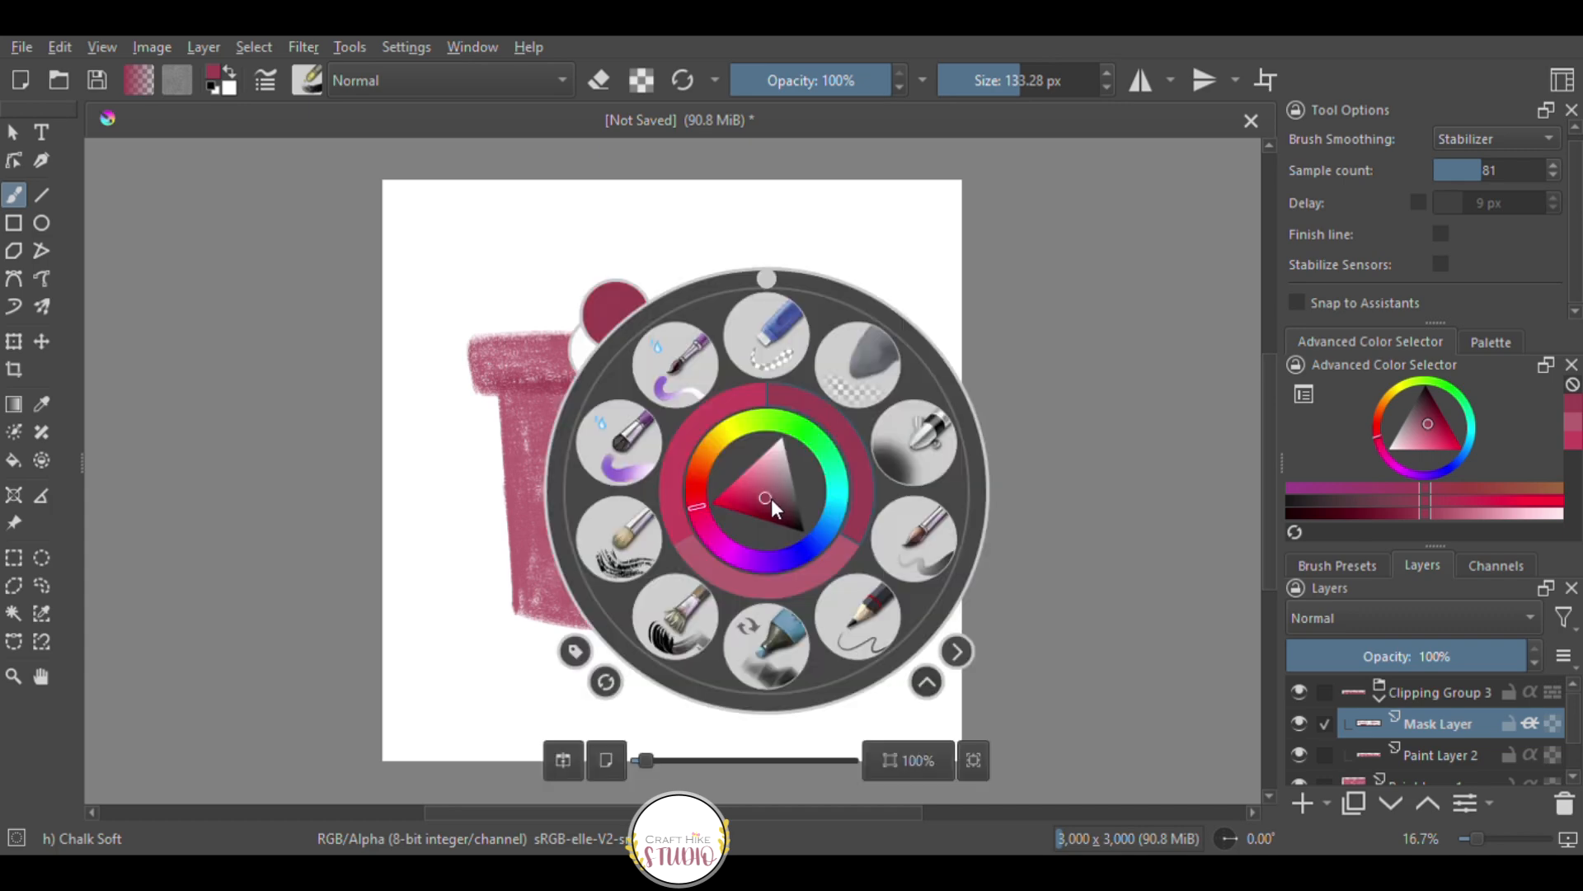
pyautogui.click(913, 447)
pyautogui.moveTo(841, 334)
pyautogui.mouseDown()
pyautogui.moveTo(714, 344)
pyautogui.moveTo(832, 345)
pyautogui.moveTo(715, 351)
pyautogui.moveTo(762, 351)
pyautogui.moveTo(766, 329)
pyautogui.moveTo(825, 363)
pyautogui.moveTo(544, 342)
pyautogui.moveTo(834, 360)
pyautogui.mouseUp()
pyautogui.moveTo(1069, 102); pyautogui.dragTo(1020, 99)
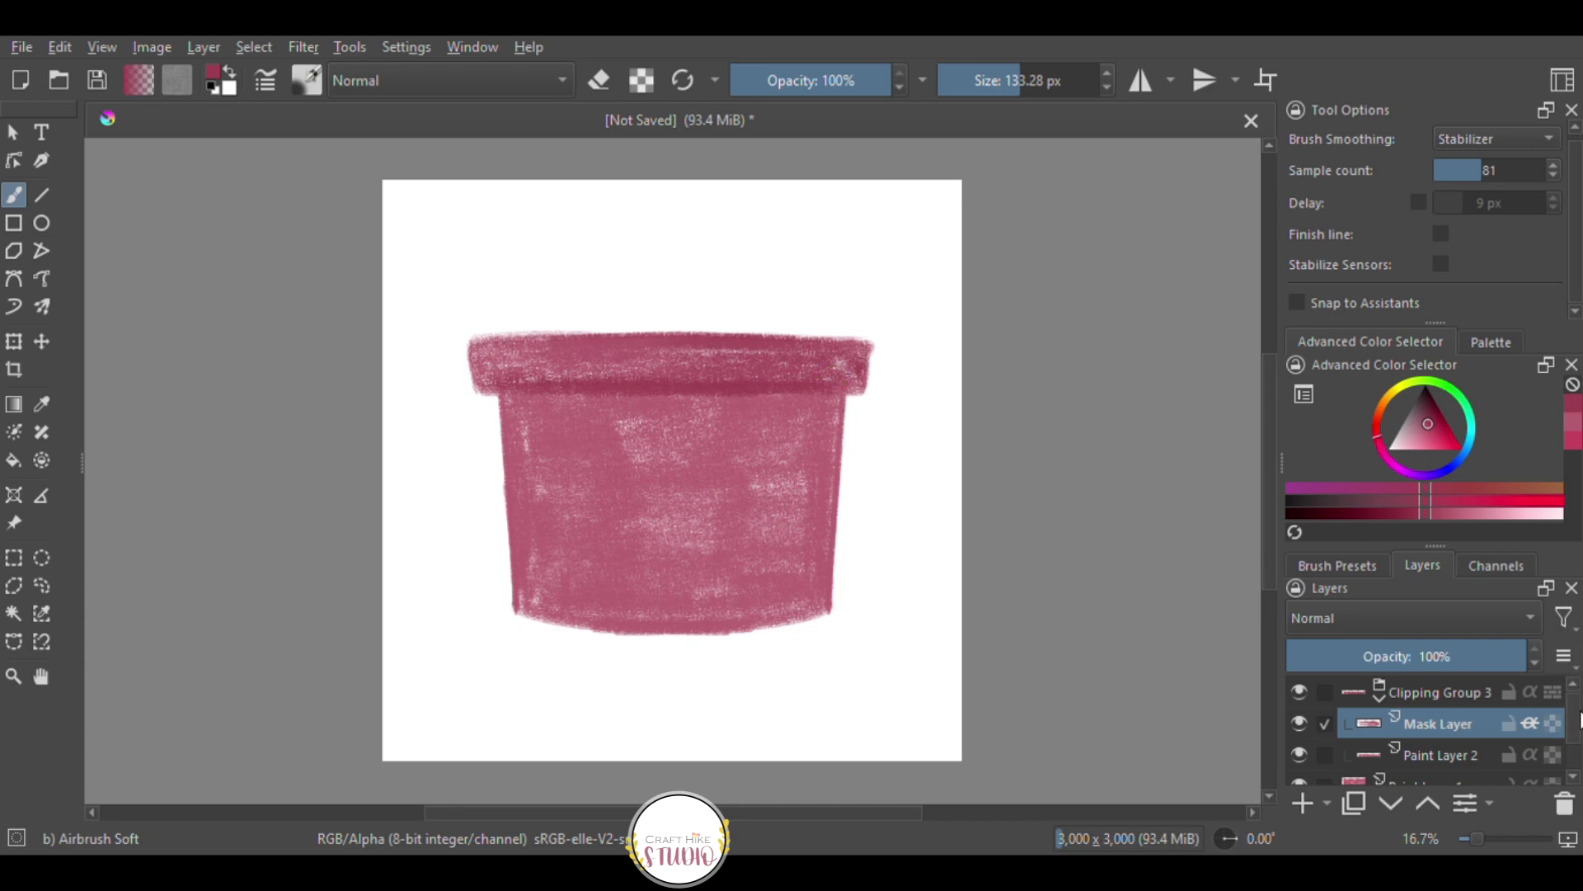
# Create a clipping group from Paint Layer 1 to hold the pot body's shading.
pyautogui.moveTo(1575, 699); pyautogui.dragTo(1575, 727)
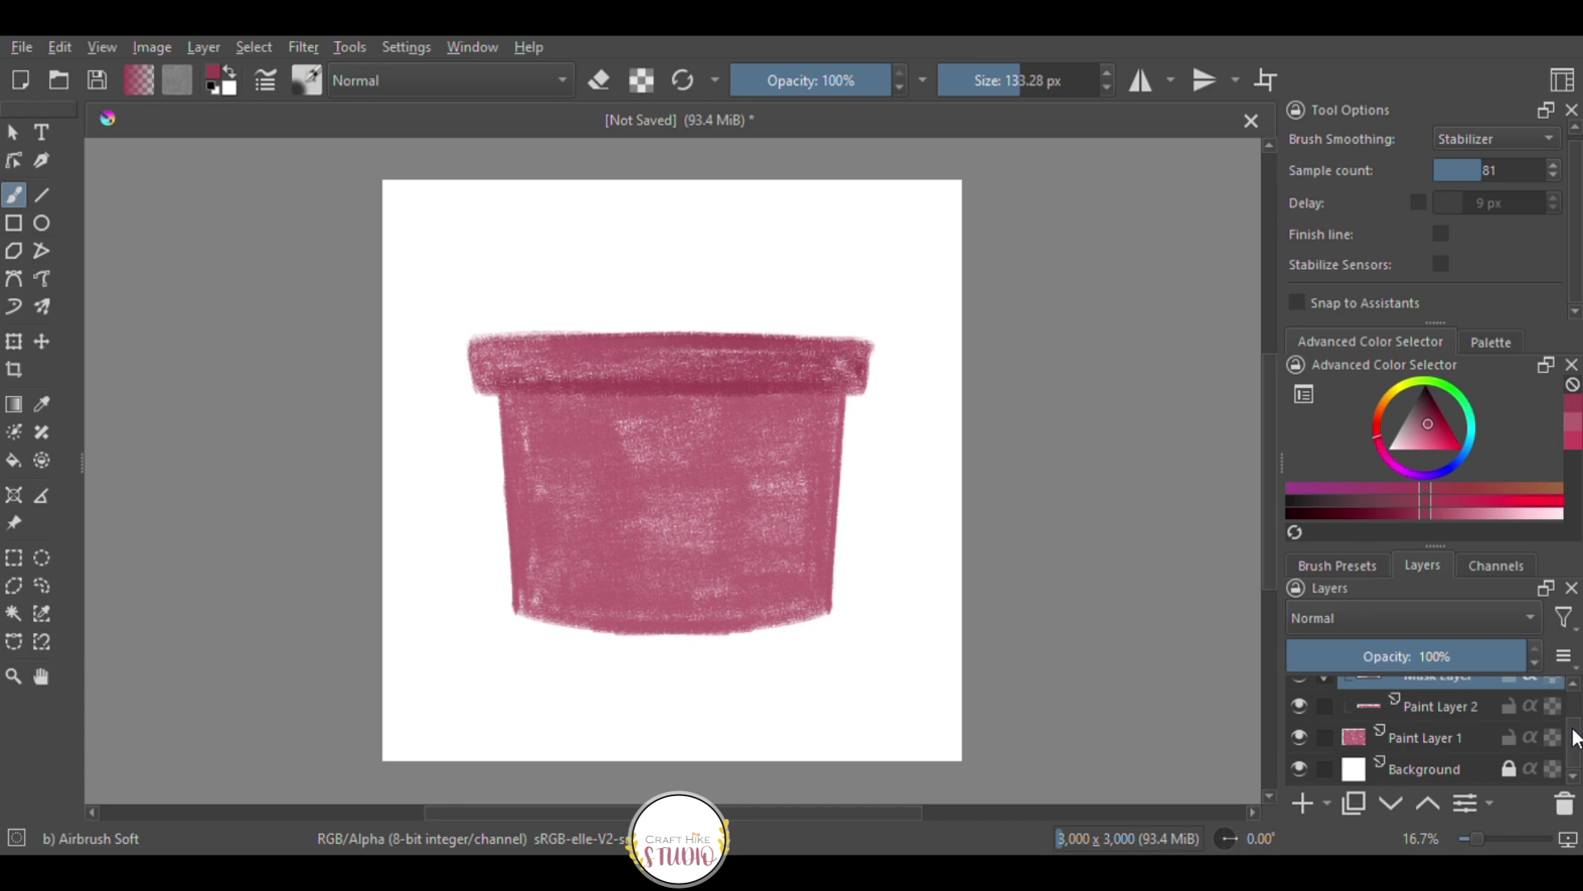
pyautogui.click(1425, 741)
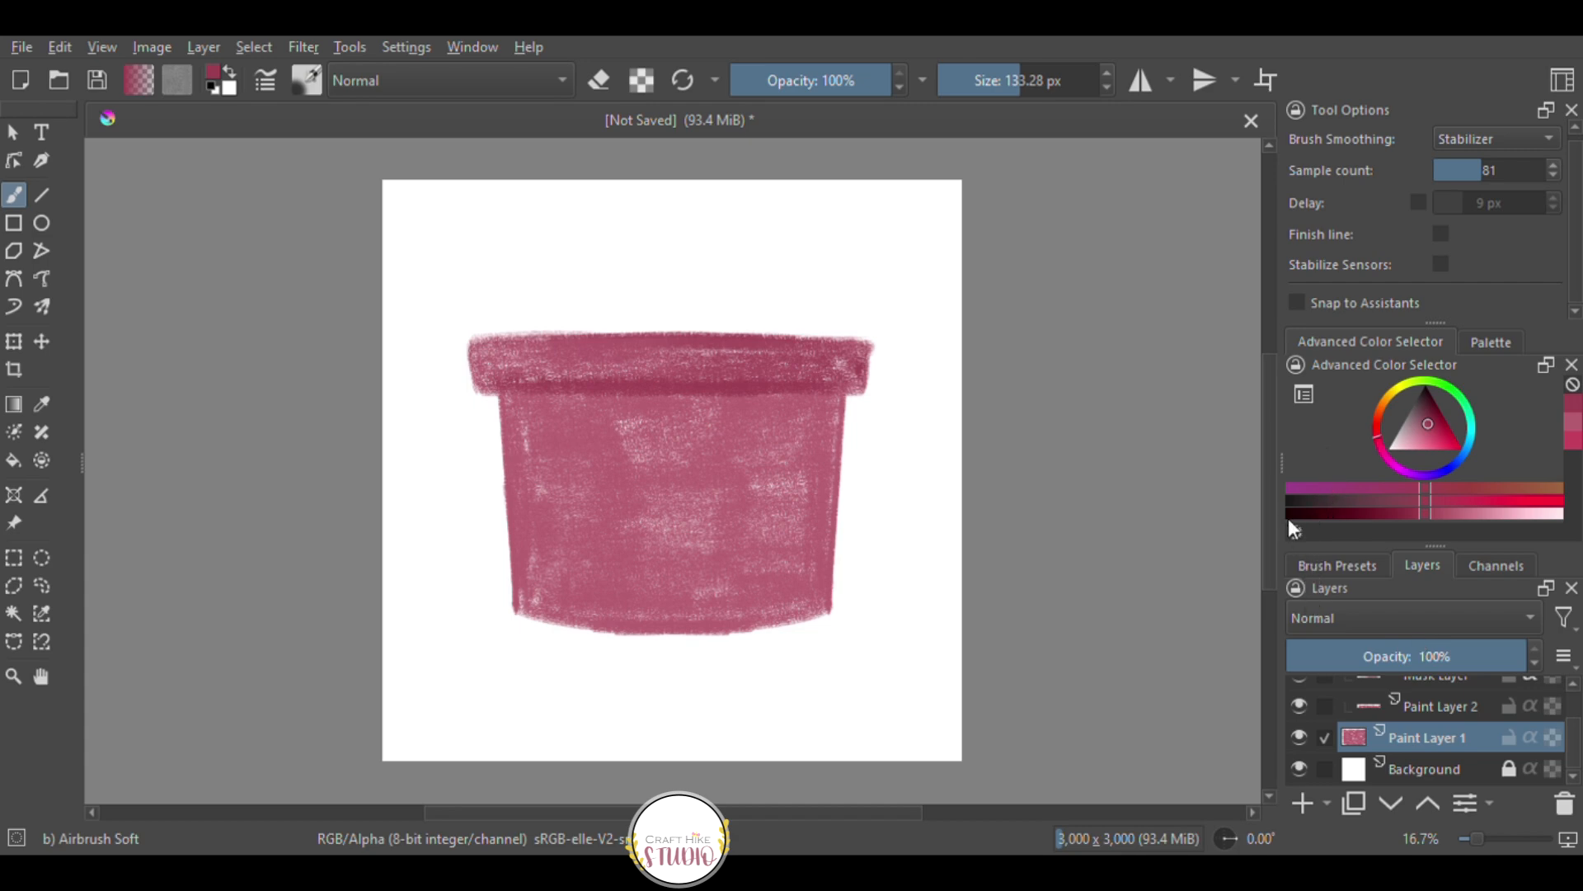
pyautogui.hotkey('ctrl', 'shift', 'g')
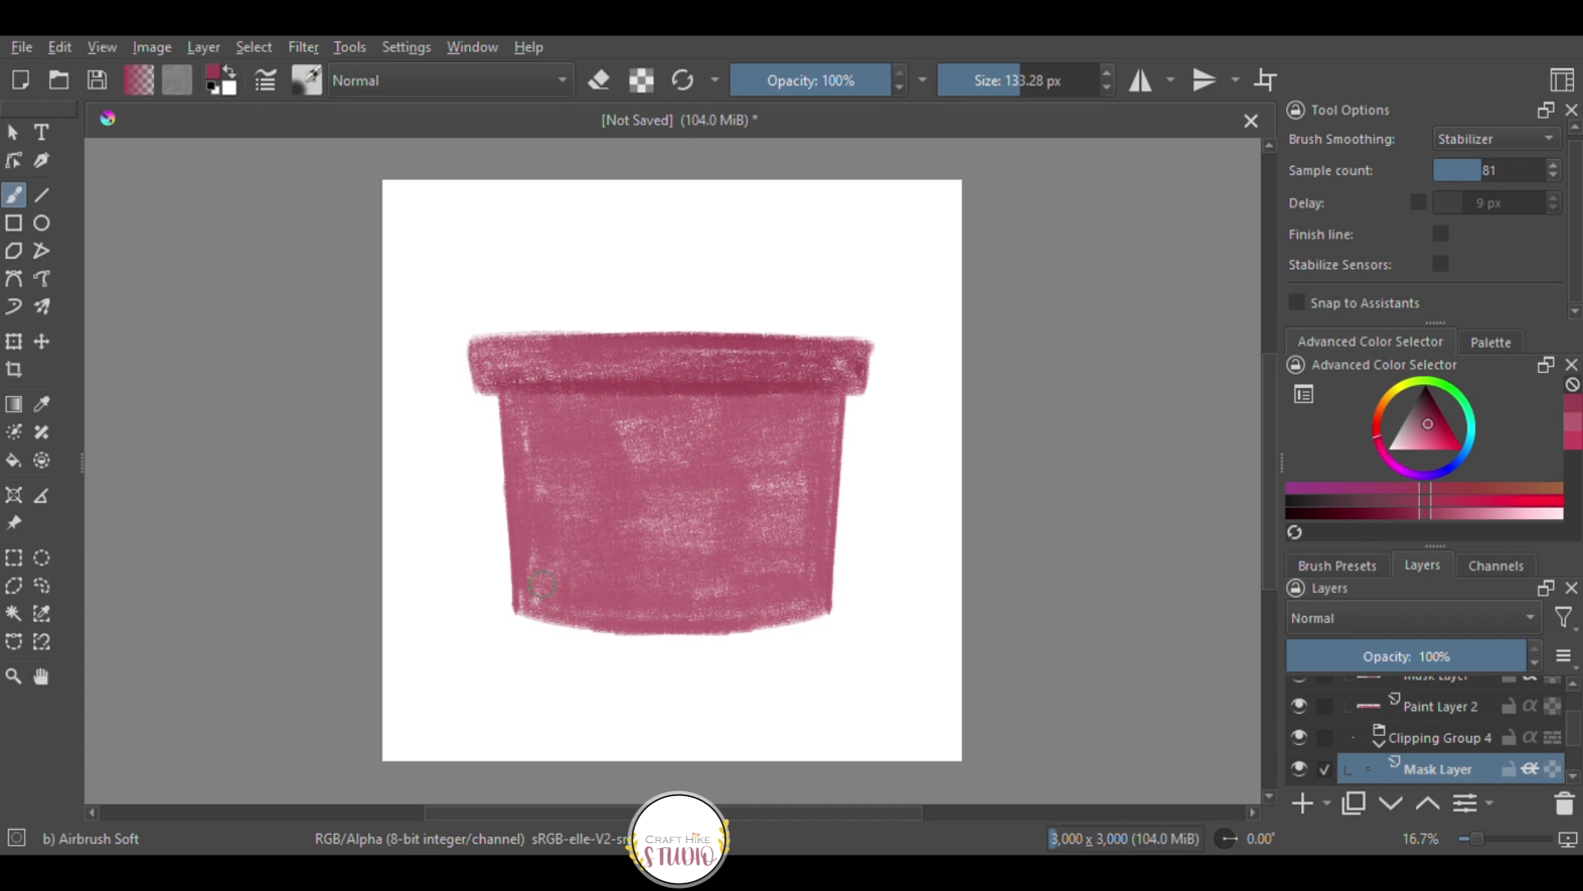
pyautogui.scroll(-2, 1524, 717)
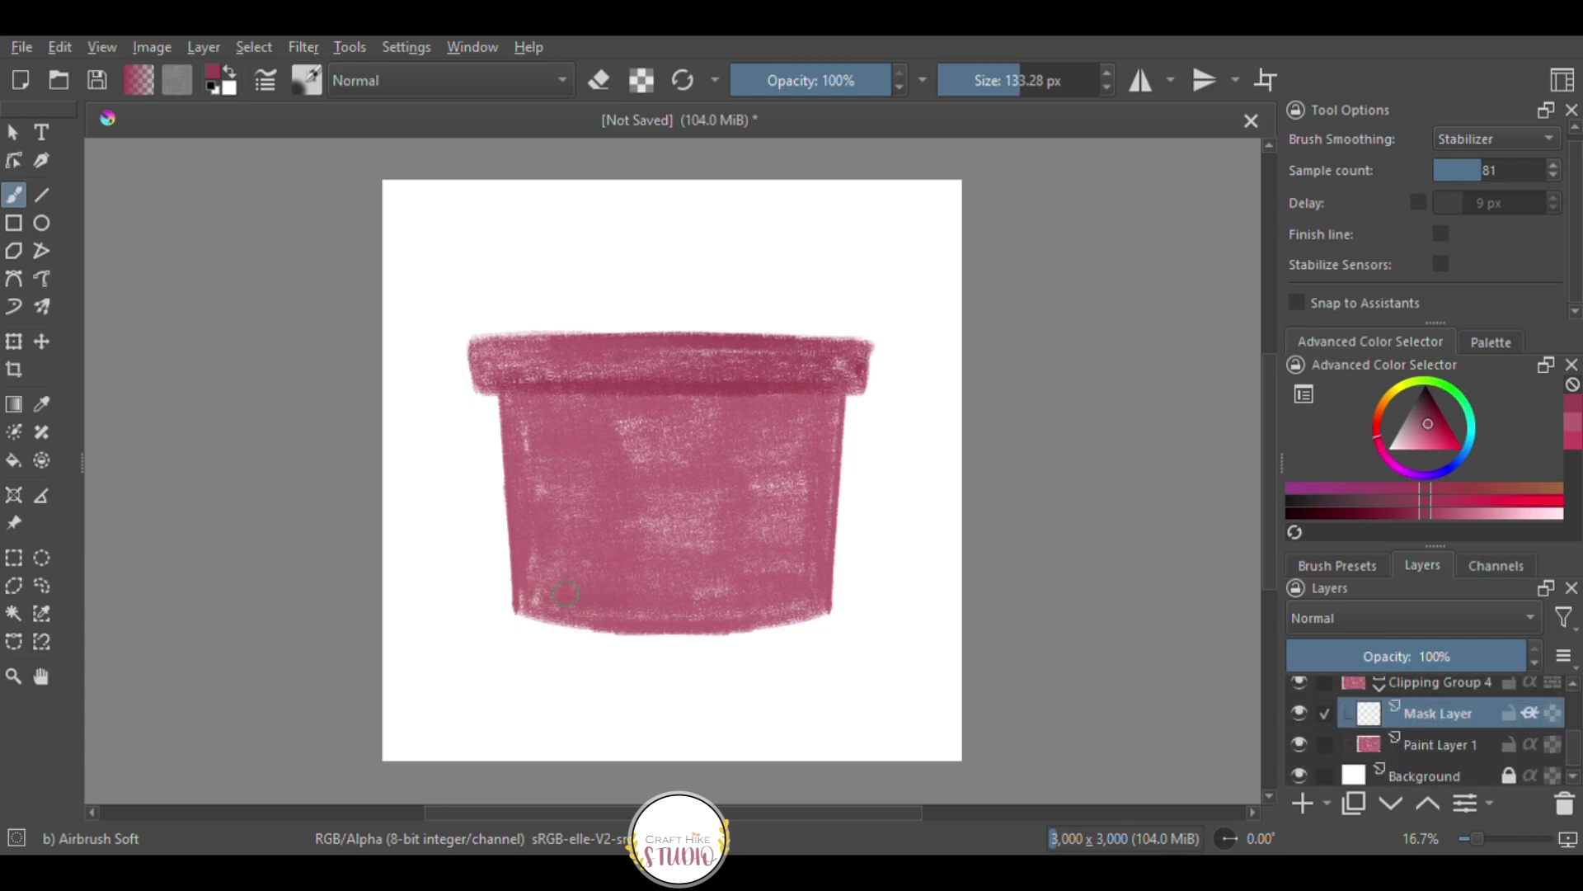
# Airbrush darker rose shading along the pot body's bottom edge and both sides on the mask layer at 133.28 px.
pyautogui.moveTo(677, 615); pyautogui.dragTo(746, 609)
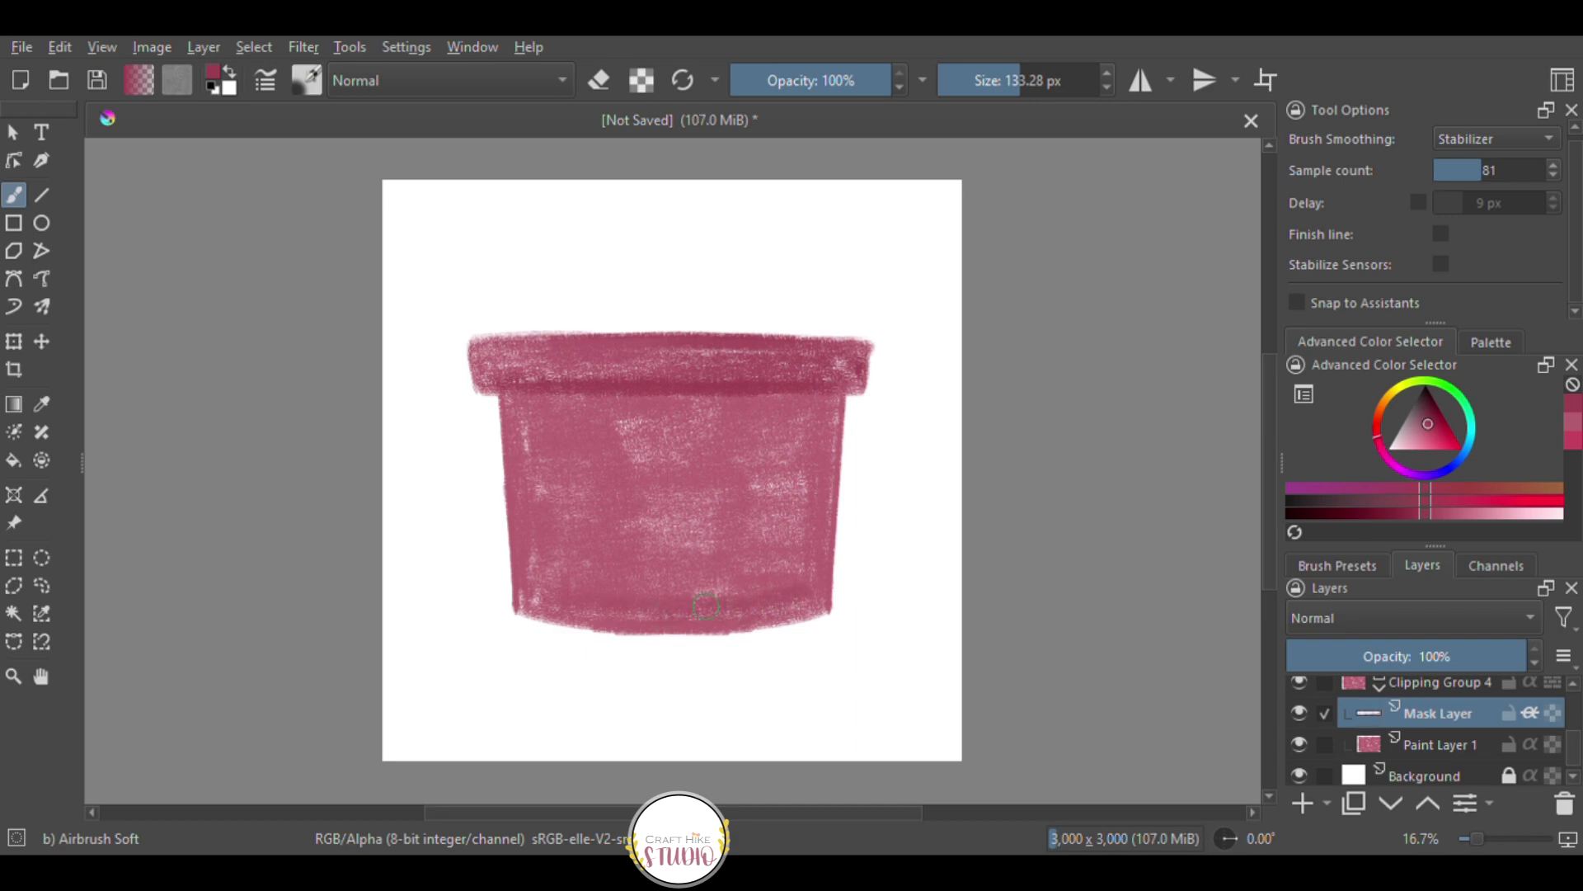
pyautogui.moveTo(658, 614)
pyautogui.mouseDown()
pyautogui.moveTo(610, 613)
pyautogui.moveTo(786, 595)
pyautogui.moveTo(687, 600)
pyautogui.moveTo(772, 618)
pyautogui.moveTo(775, 606)
pyautogui.moveTo(626, 592)
pyautogui.moveTo(678, 600)
pyautogui.moveTo(565, 603)
pyautogui.moveTo(802, 591)
pyautogui.mouseUp()
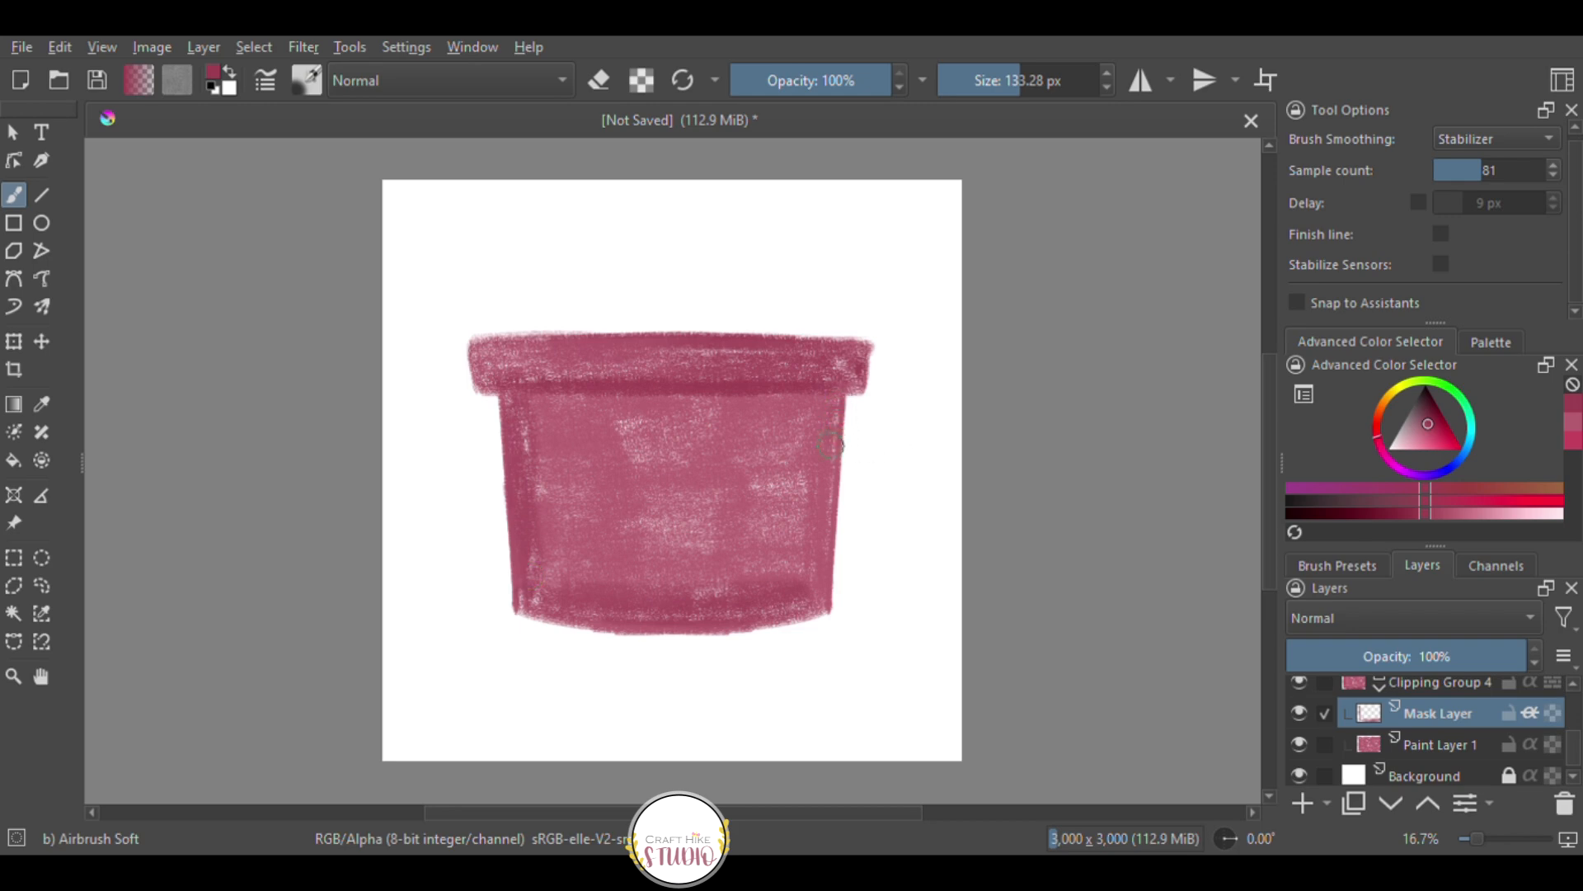
pyautogui.moveTo(827, 444); pyautogui.dragTo(804, 587)
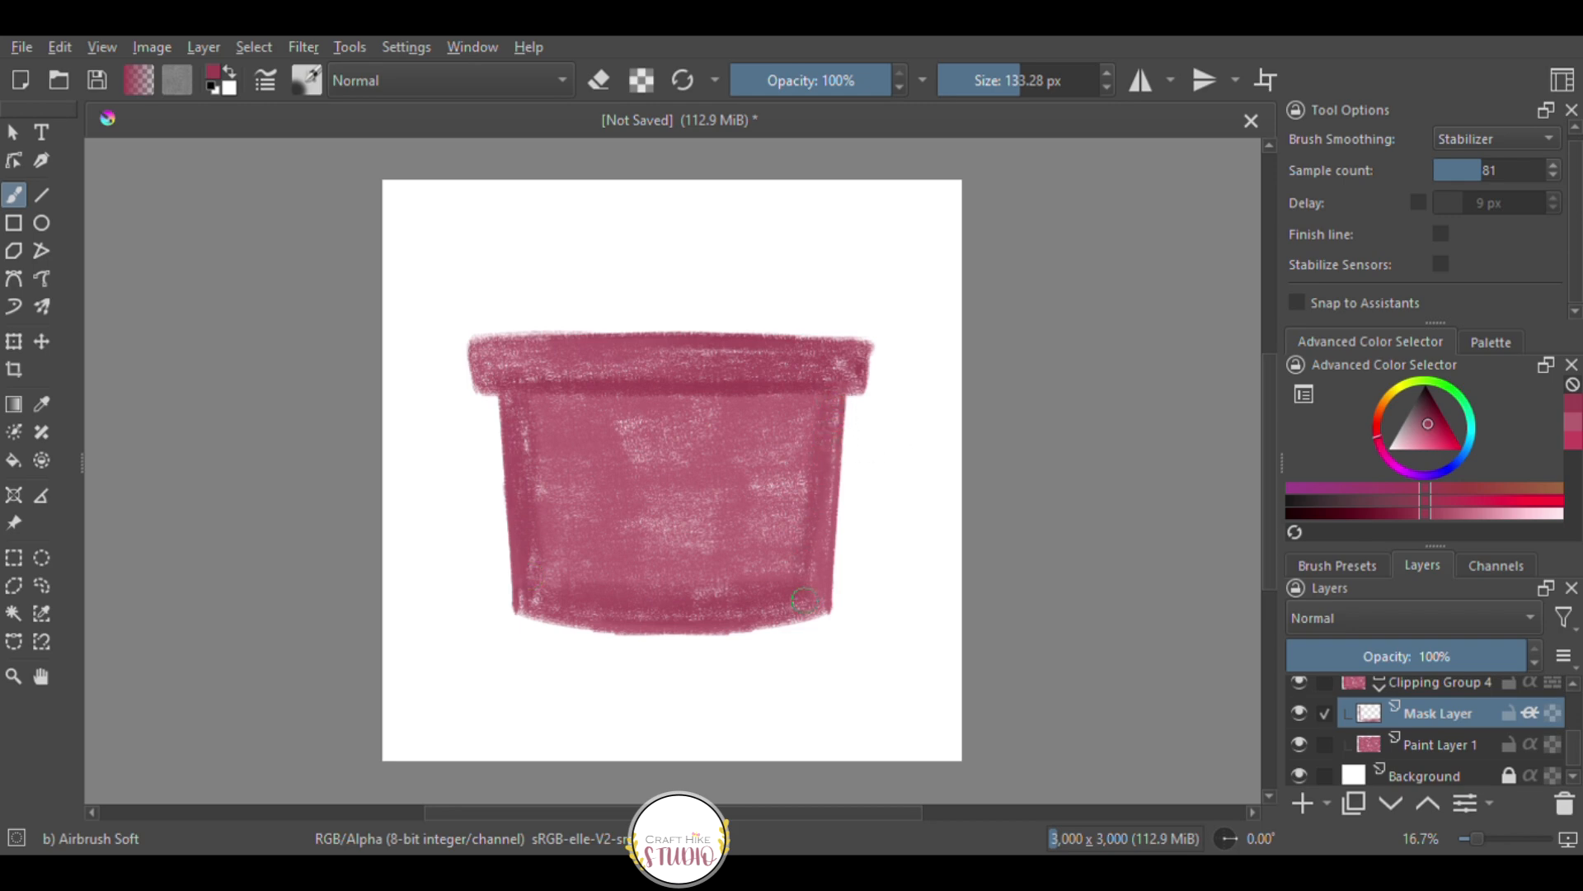
# Increase the brush size to 176.71 px and deepen the shading along the pot body's bottom and right side.
pyautogui.moveTo(1025, 88); pyautogui.dragTo(1036, 81)
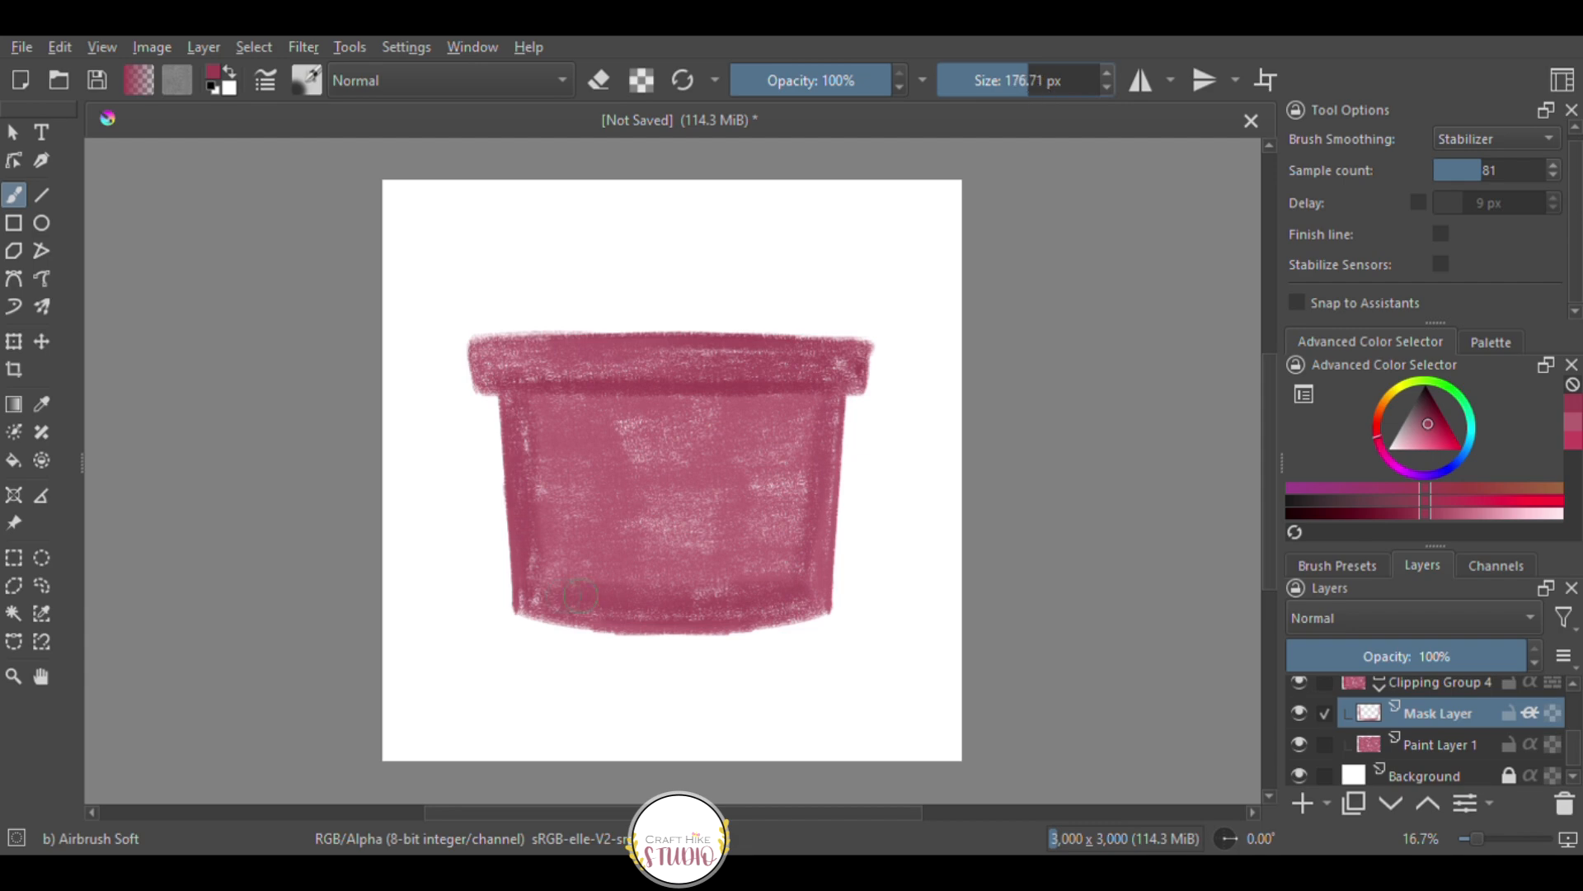
pyautogui.moveTo(574, 580); pyautogui.dragTo(792, 600)
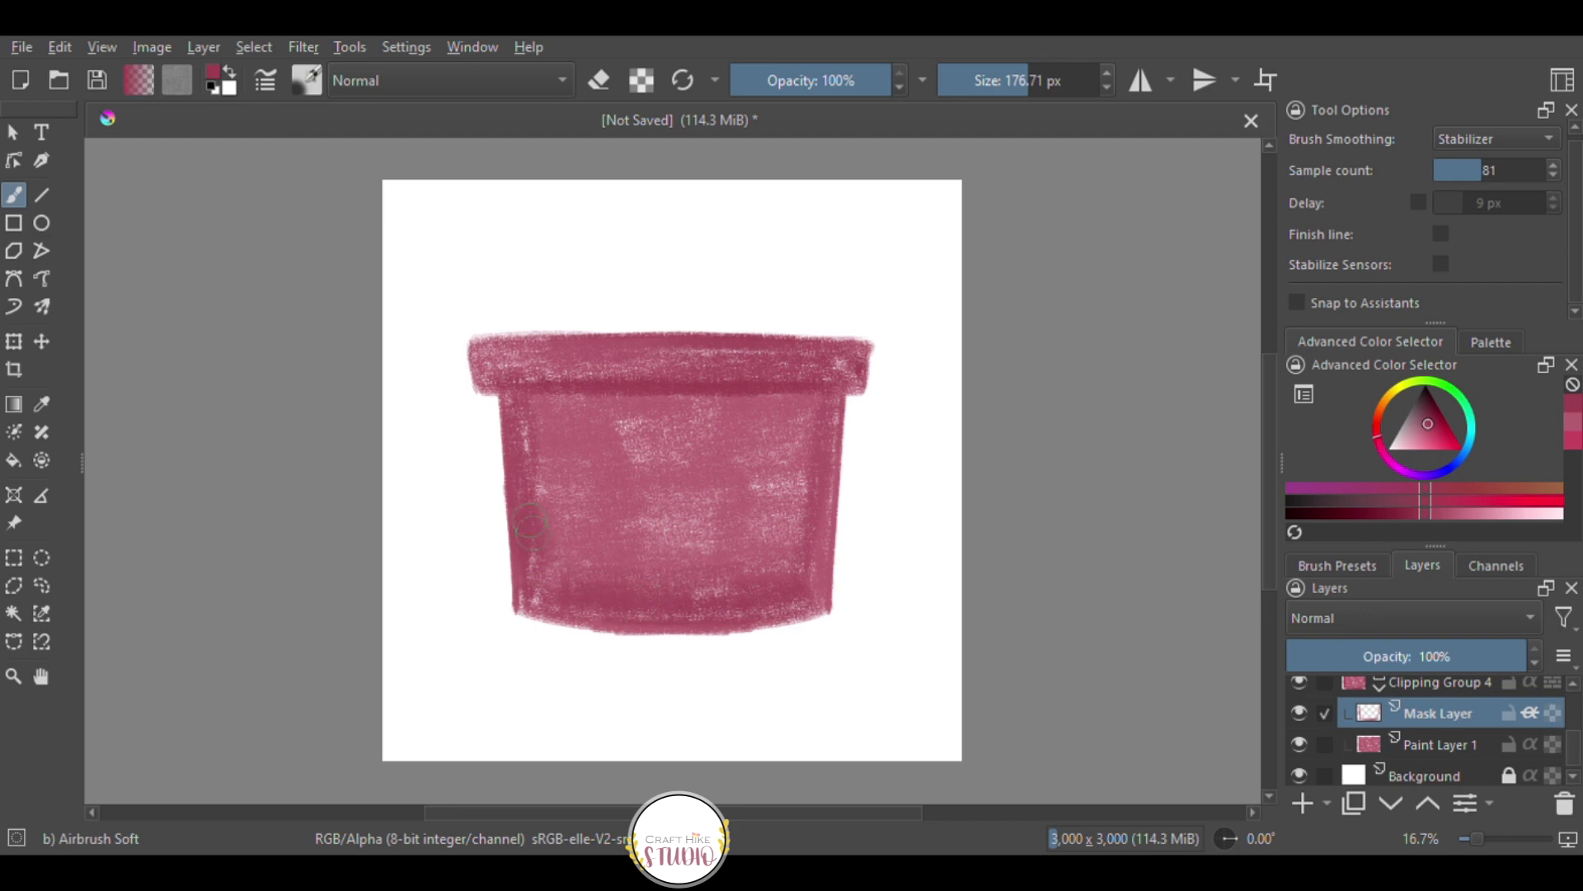
pyautogui.moveTo(594, 587)
pyautogui.mouseDown()
pyautogui.moveTo(532, 516)
pyautogui.moveTo(631, 604)
pyautogui.moveTo(513, 586)
pyautogui.moveTo(609, 616)
pyautogui.moveTo(557, 592)
pyautogui.moveTo(807, 591)
pyautogui.mouseUp()
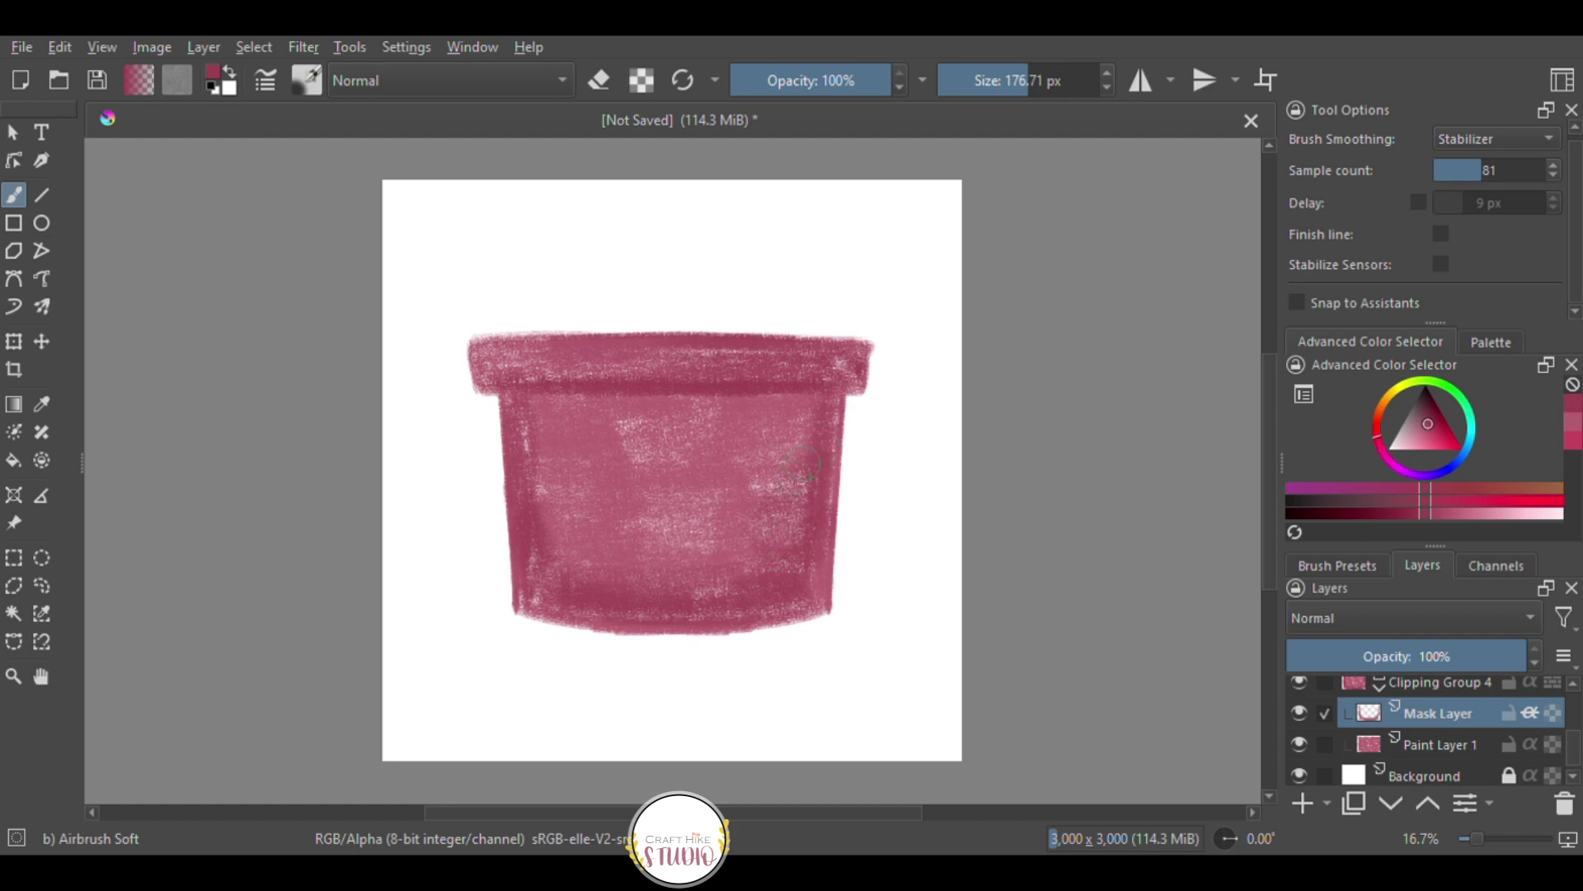
pyautogui.moveTo(749, 488); pyautogui.dragTo(812, 431)
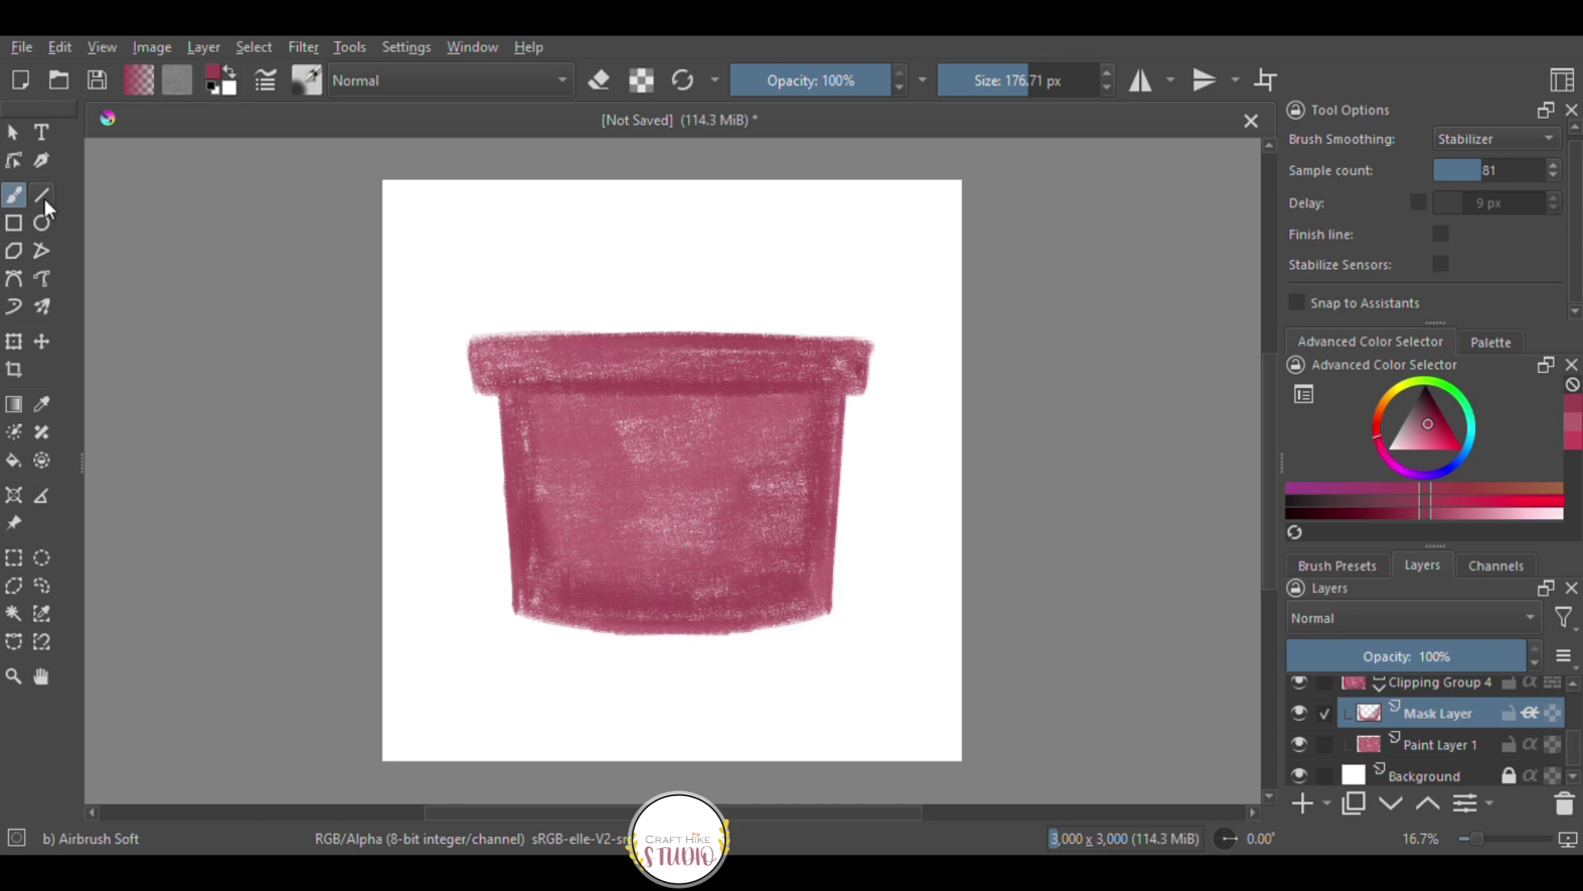
# Switch back to the Chalk Soft brush and go over the pot body's lower edge with darker rose at 133.28 px.
pyautogui.rightClick(754, 493)
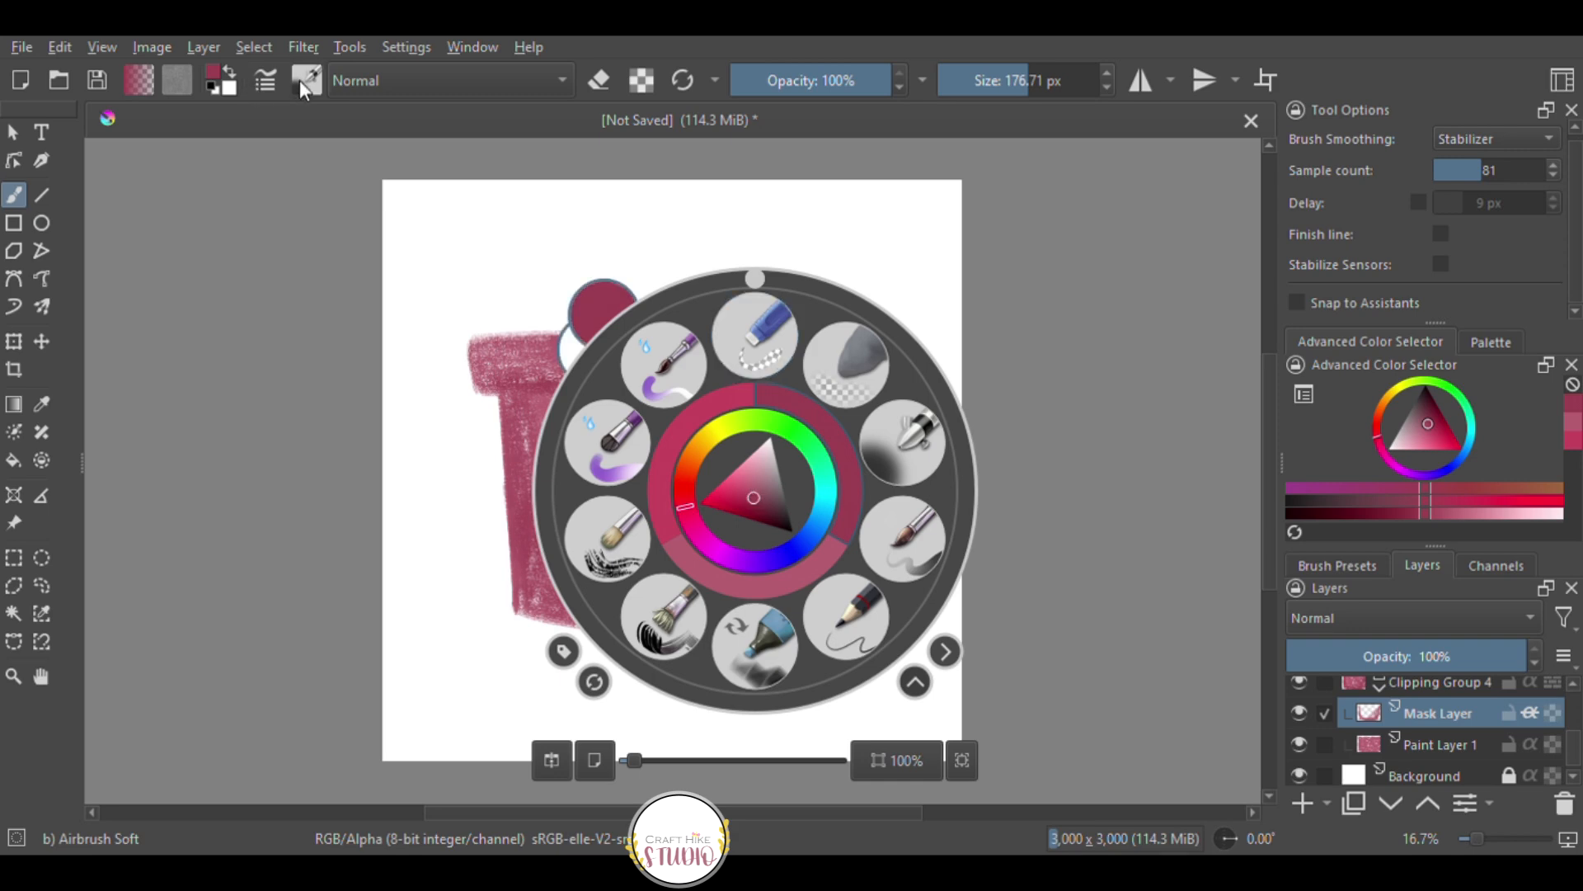
pyautogui.press('/')
pyautogui.click(1075, 278)
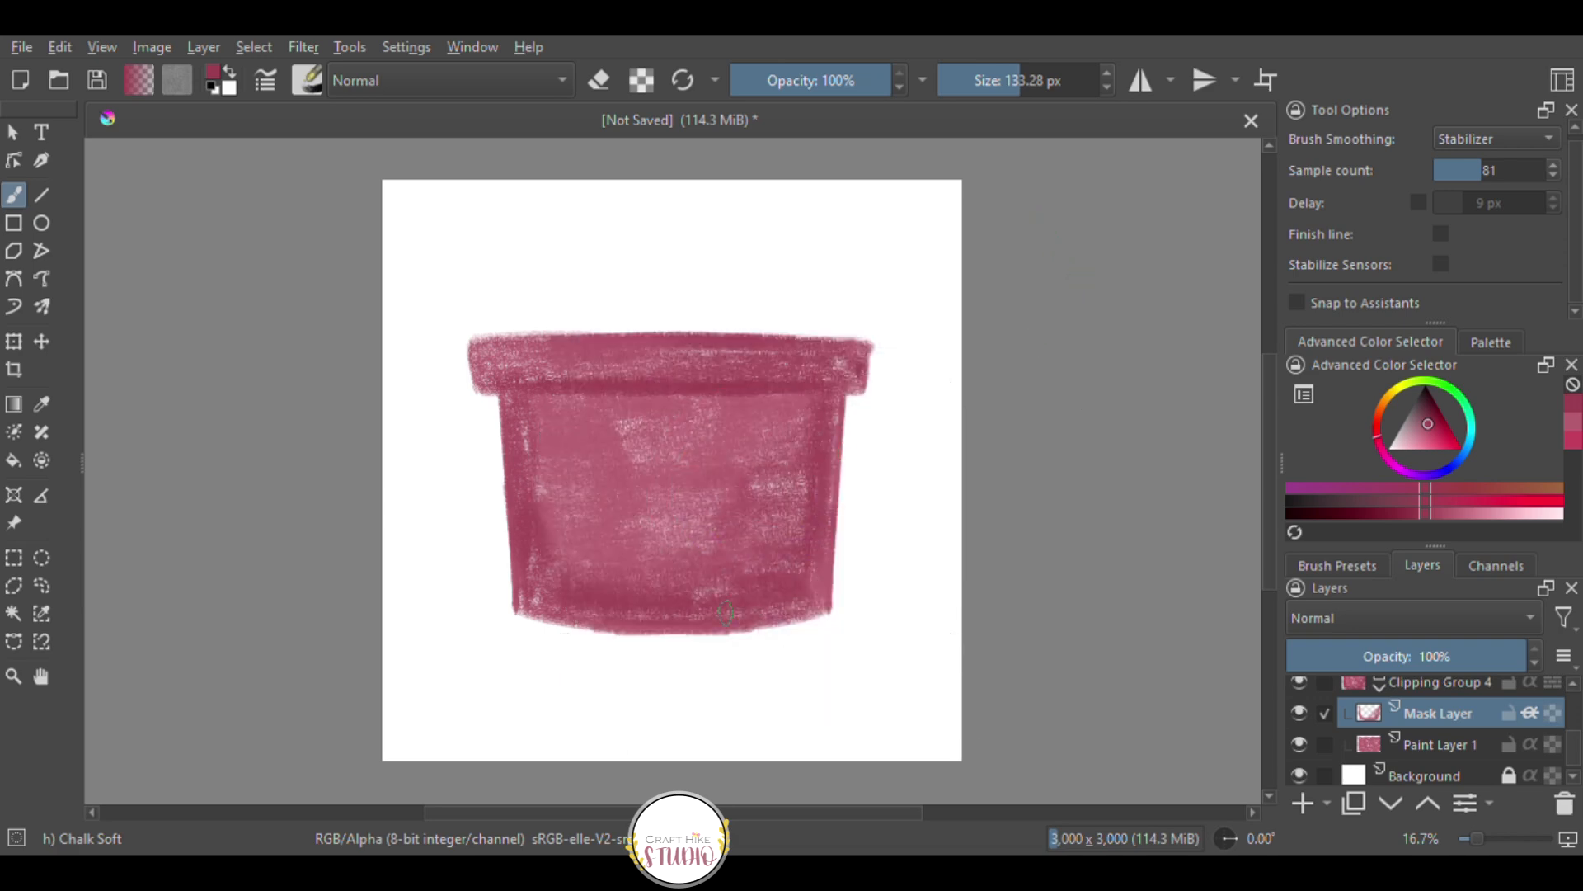
pyautogui.moveTo(522, 610); pyautogui.dragTo(666, 619)
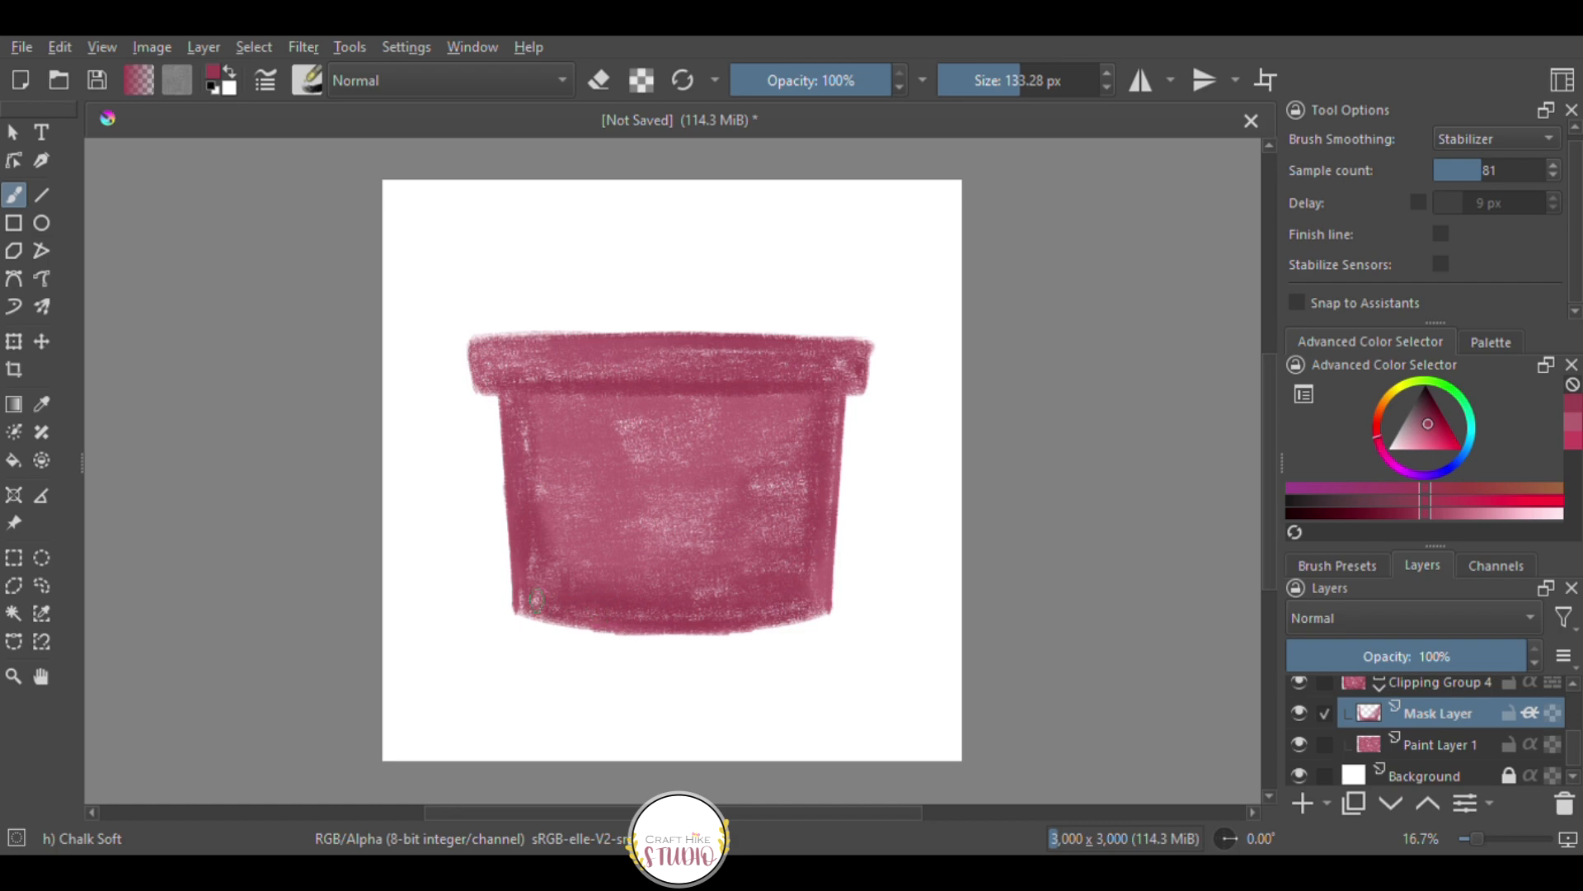
# Choose a medium green from the Default palette as the painting colour for the empty Paint Layer 5.
pyautogui.press('-')
pyautogui.press('-')
pyautogui.press('+')
pyautogui.press('+')
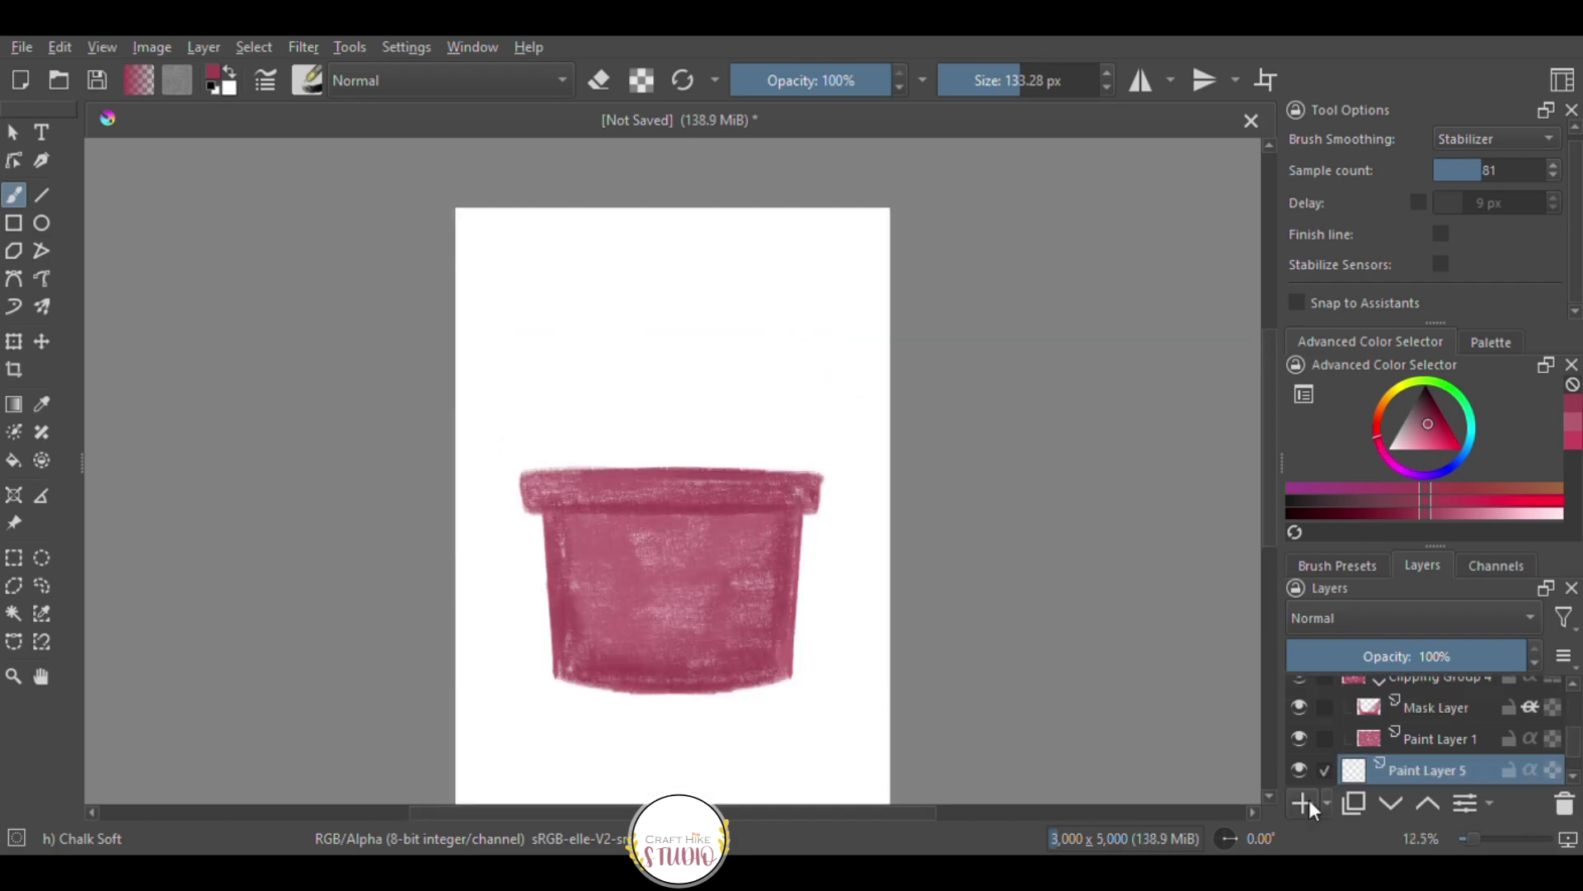
pyautogui.click(1482, 341)
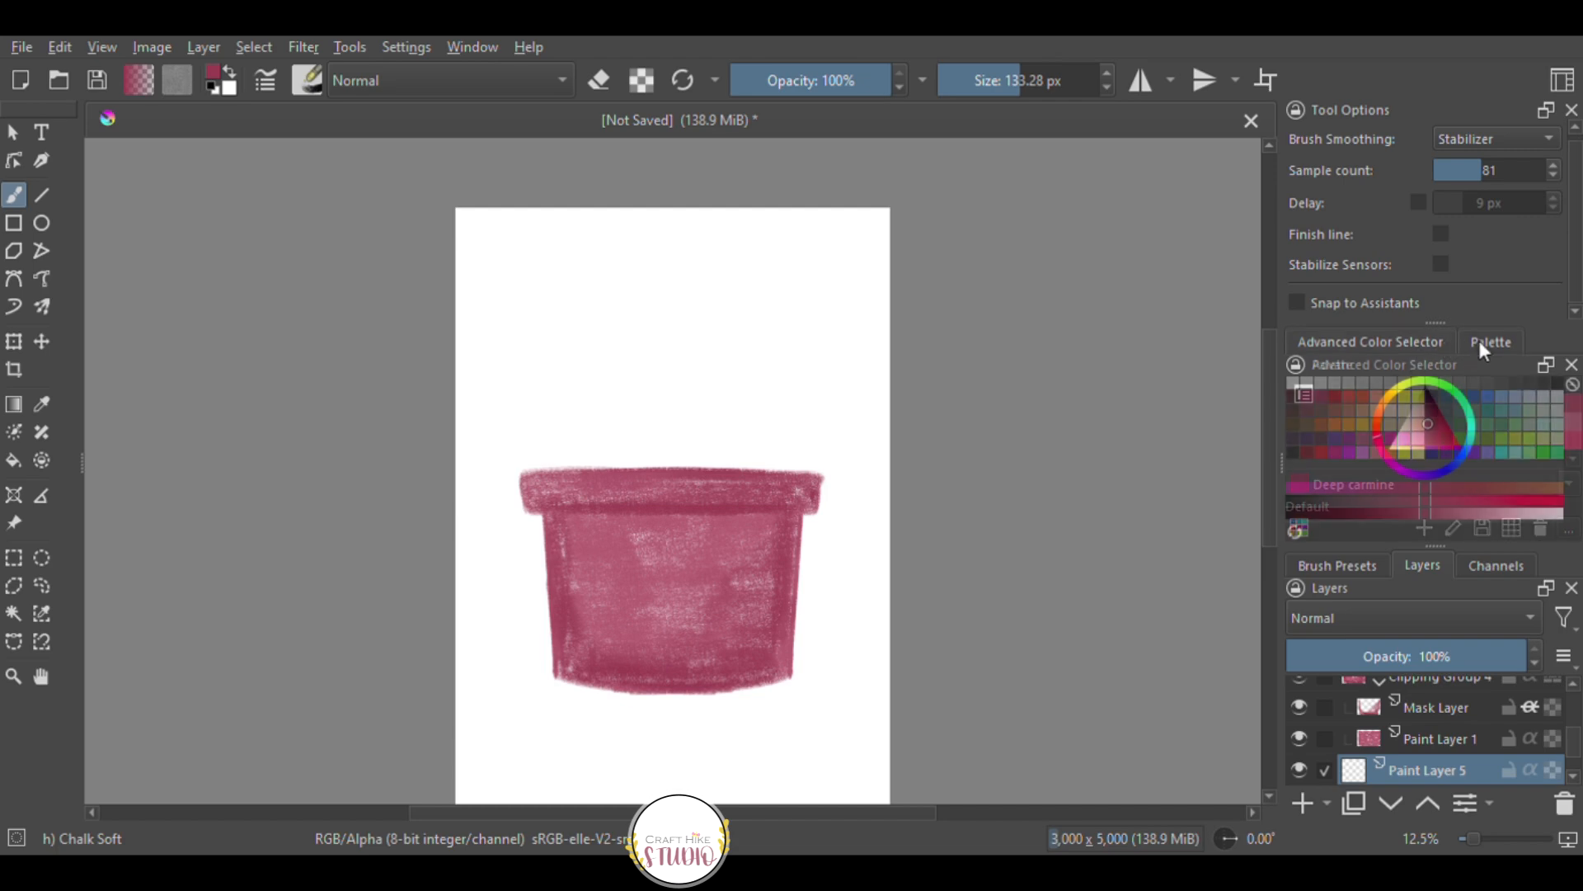
pyautogui.click(1481, 438)
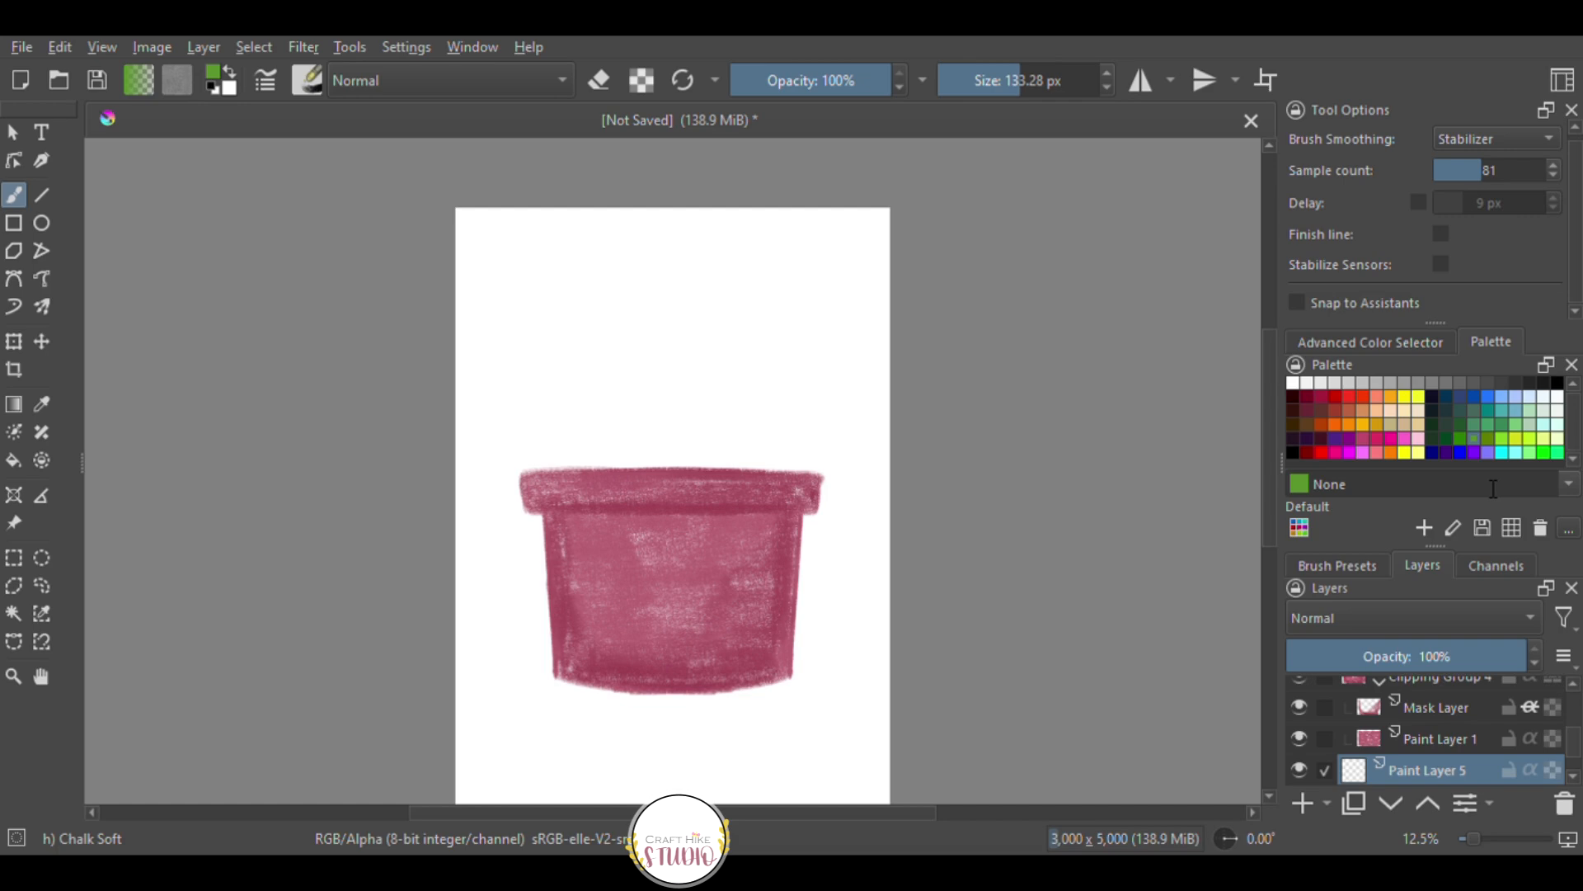
# Rename Paint Layer 5 as leaves and switch to the Chalk Details brush.
pyautogui.doubleClick(1424, 773)
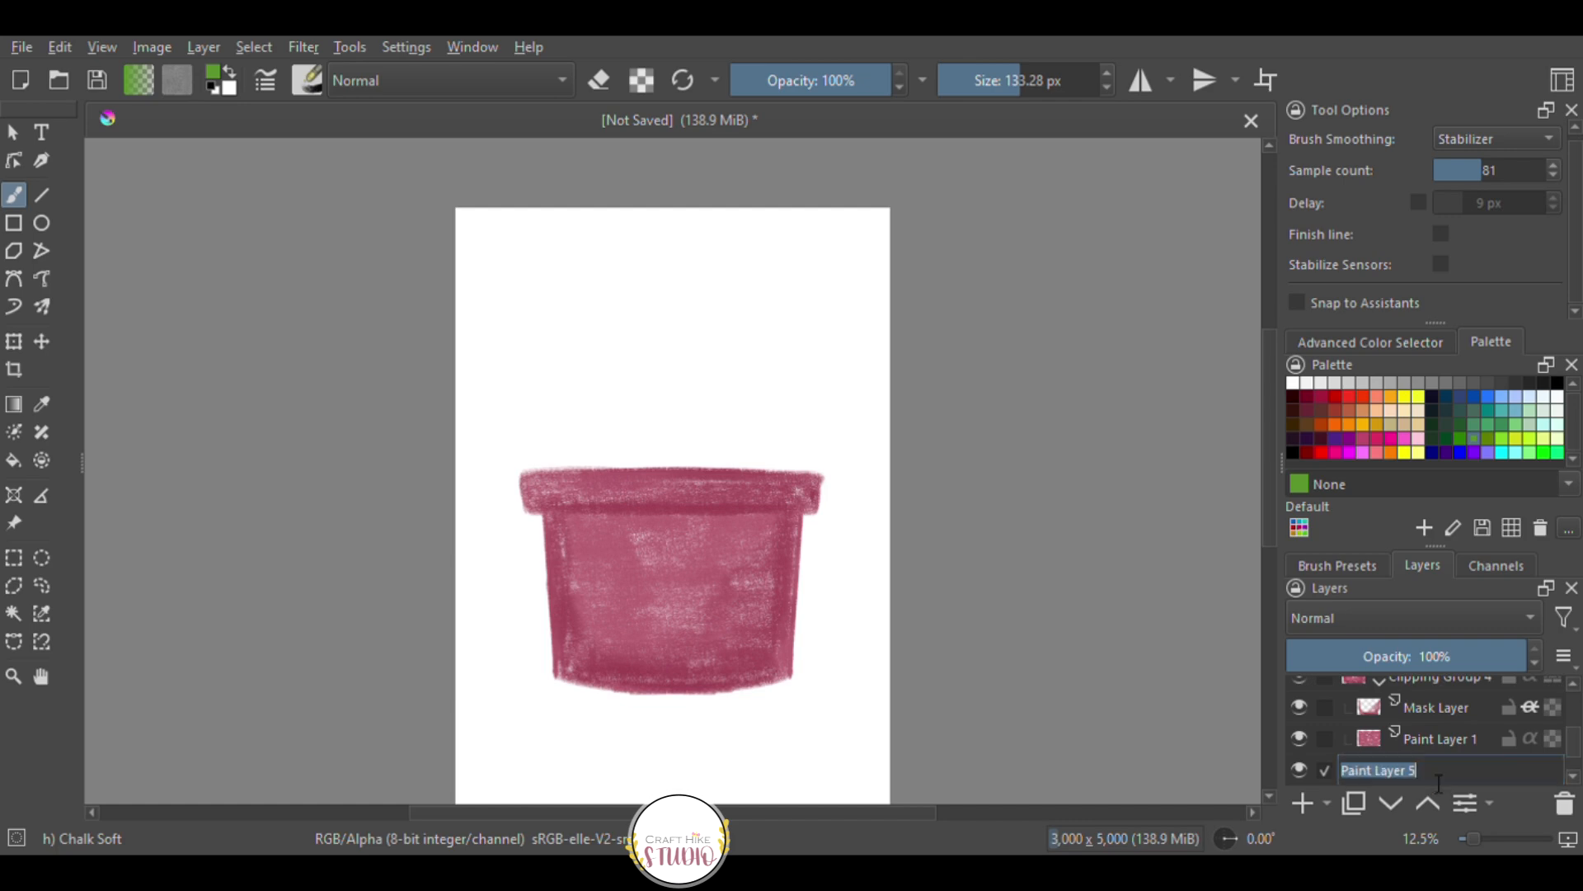
pyautogui.write('leaves')
pyautogui.press('Return')
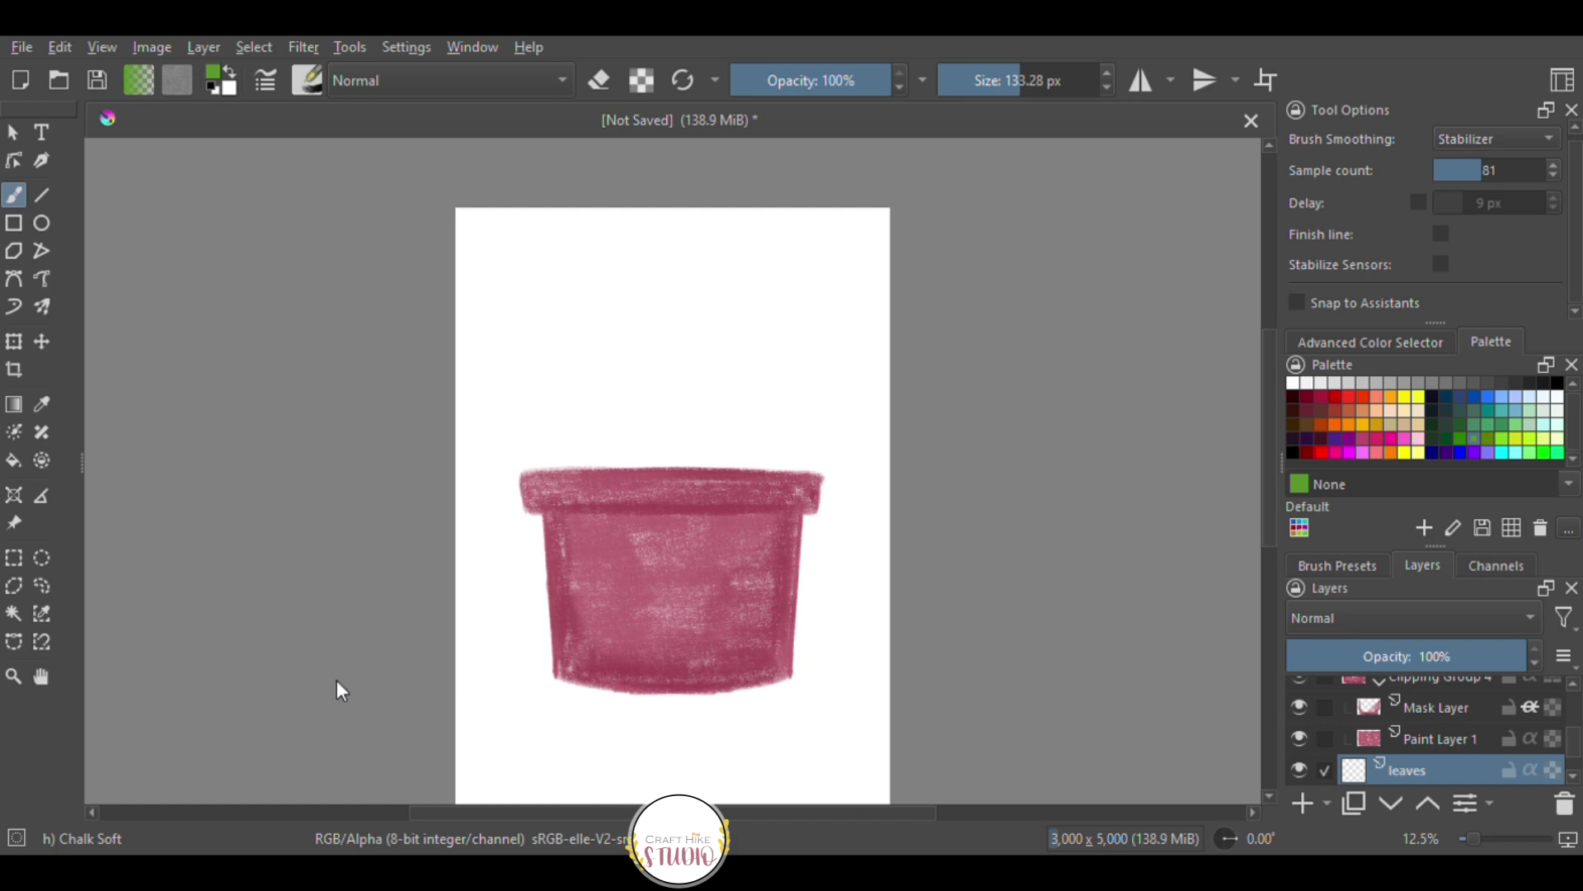
pyautogui.press('/')
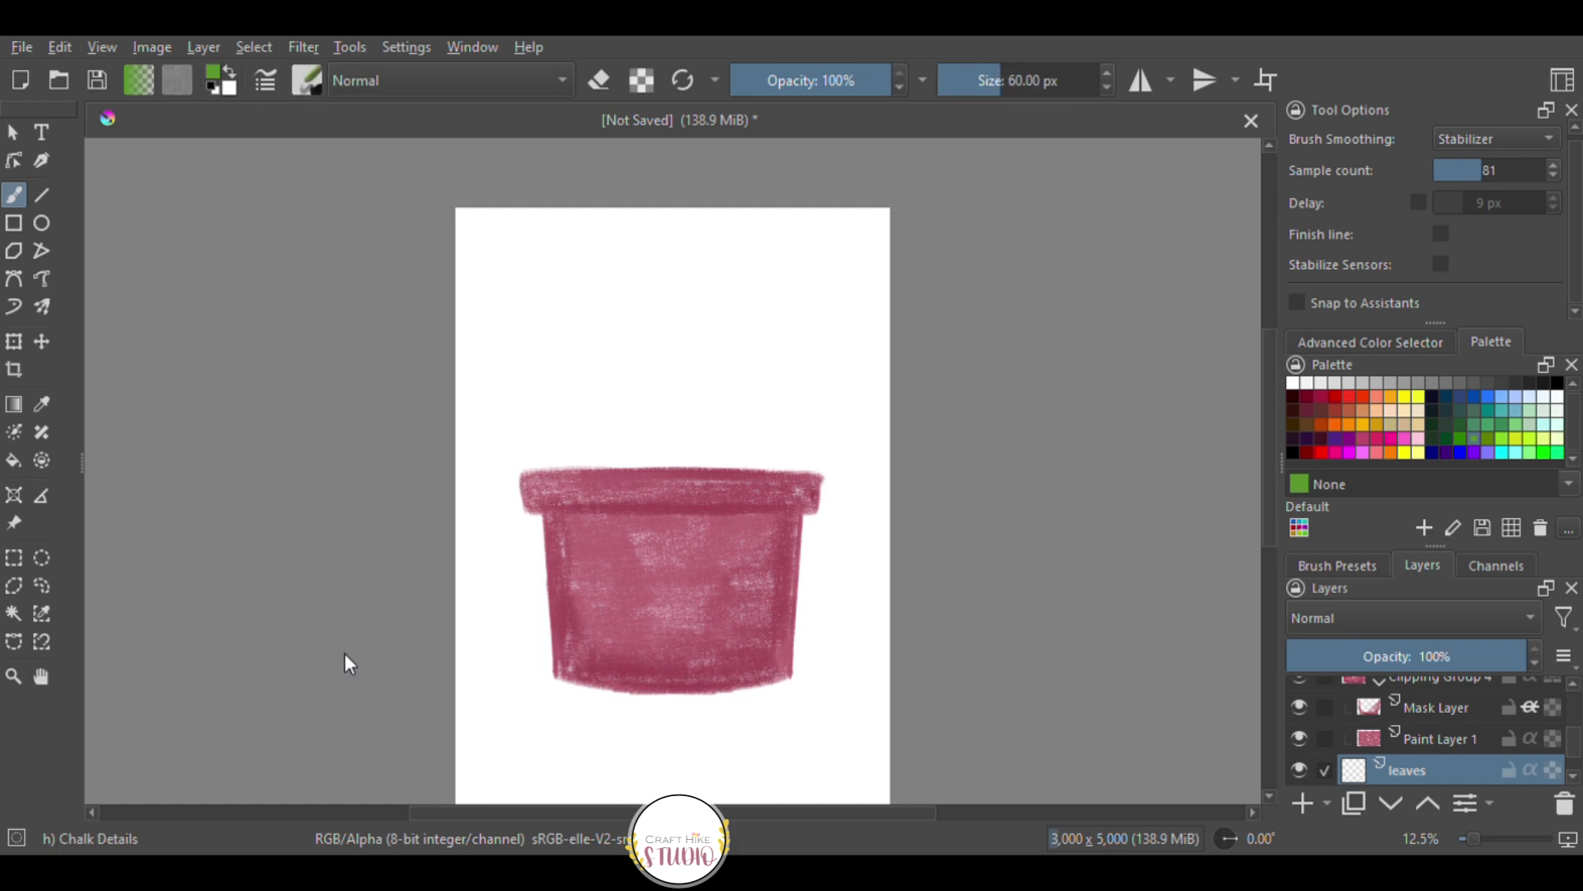
pyautogui.moveTo(603, 467); pyautogui.dragTo(554, 289)
pyautogui.hotkey('ctrl', 'z')
pyautogui.moveTo(1020, 91); pyautogui.dragTo(1000, 95)
pyautogui.moveTo(599, 467); pyautogui.dragTo(556, 307)
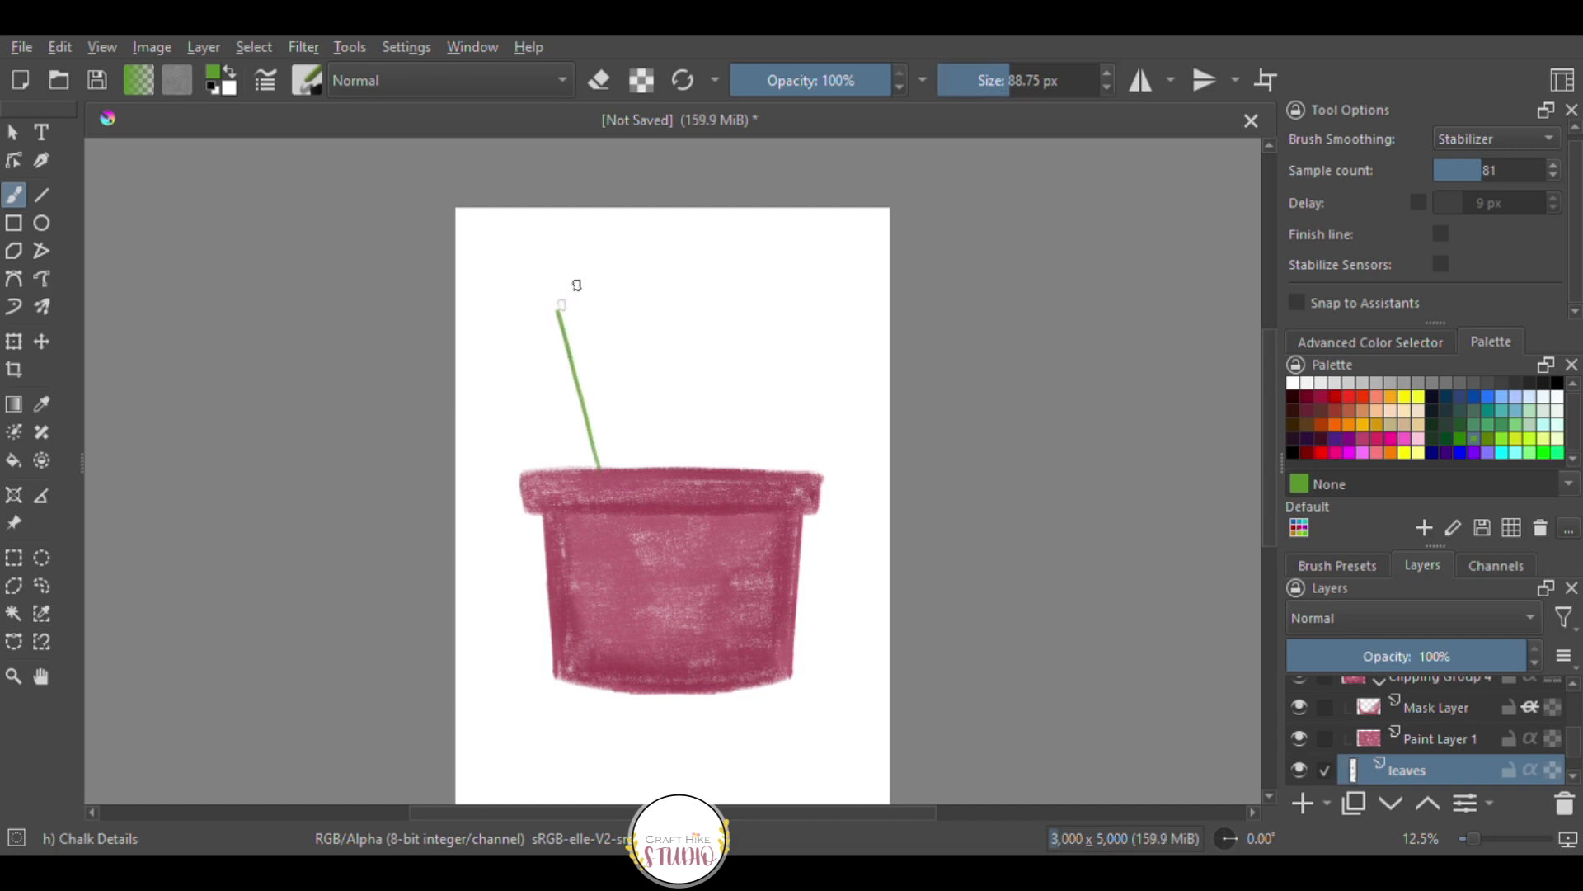
pyautogui.hotkey('ctrl', 'z')
pyautogui.moveTo(995, 89); pyautogui.dragTo(1033, 82)
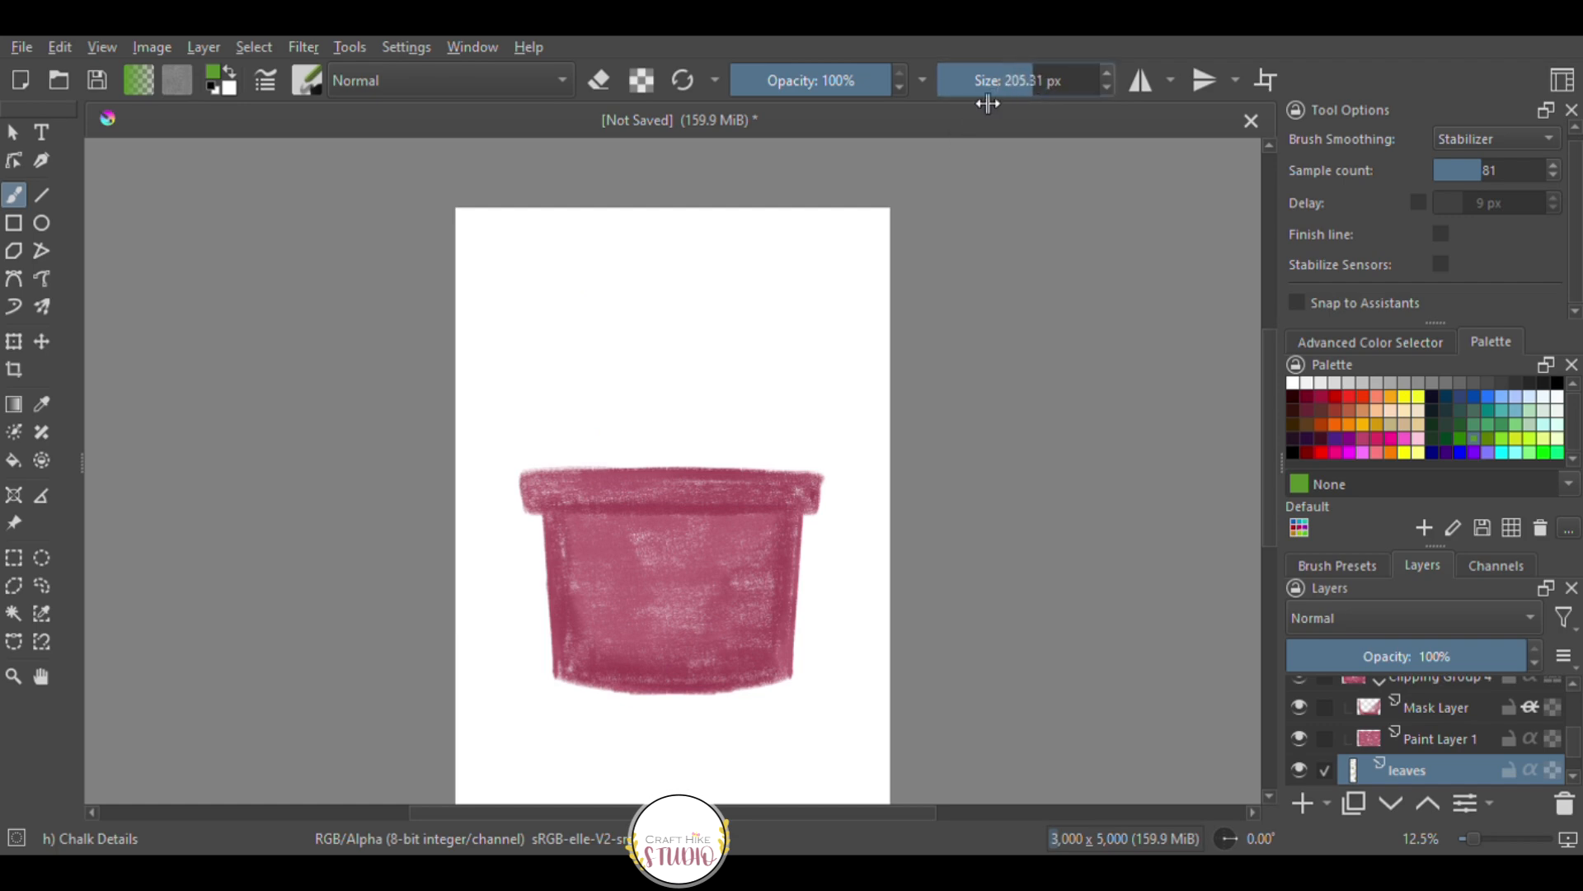
pyautogui.moveTo(591, 460); pyautogui.dragTo(554, 294)
pyautogui.hotkey('ctrl', 'z')
# At a brush size of 144.86 px, paint a curved green stem rising from the rim's left half, with a filled pointed leaf at its tip.
pyautogui.moveTo(1072, 92); pyautogui.dragTo(1035, 88)
pyautogui.moveTo(591, 466); pyautogui.dragTo(555, 297)
pyautogui.hotkey('ctrl', 'z')
pyautogui.moveTo(589, 467)
pyautogui.mouseDown()
pyautogui.moveTo(551, 312)
pyautogui.moveTo(518, 261)
pyautogui.moveTo(520, 229)
pyautogui.moveTo(552, 300)
pyautogui.moveTo(525, 221)
pyautogui.moveTo(550, 314)
pyautogui.moveTo(526, 224)
pyautogui.mouseUp()
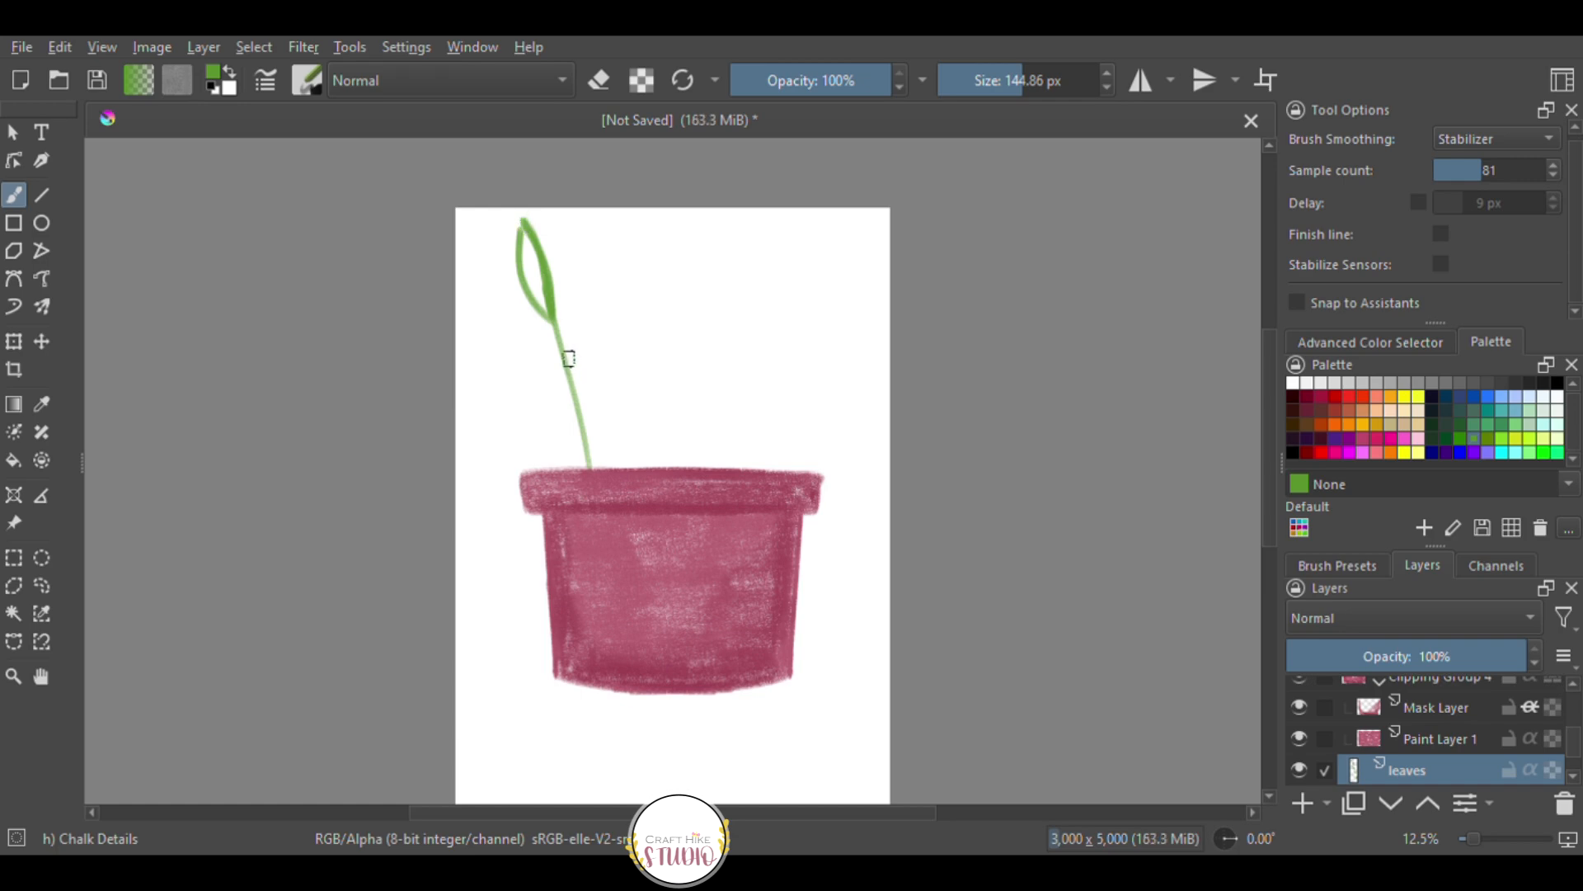
pyautogui.scroll(-1, 534, 305)
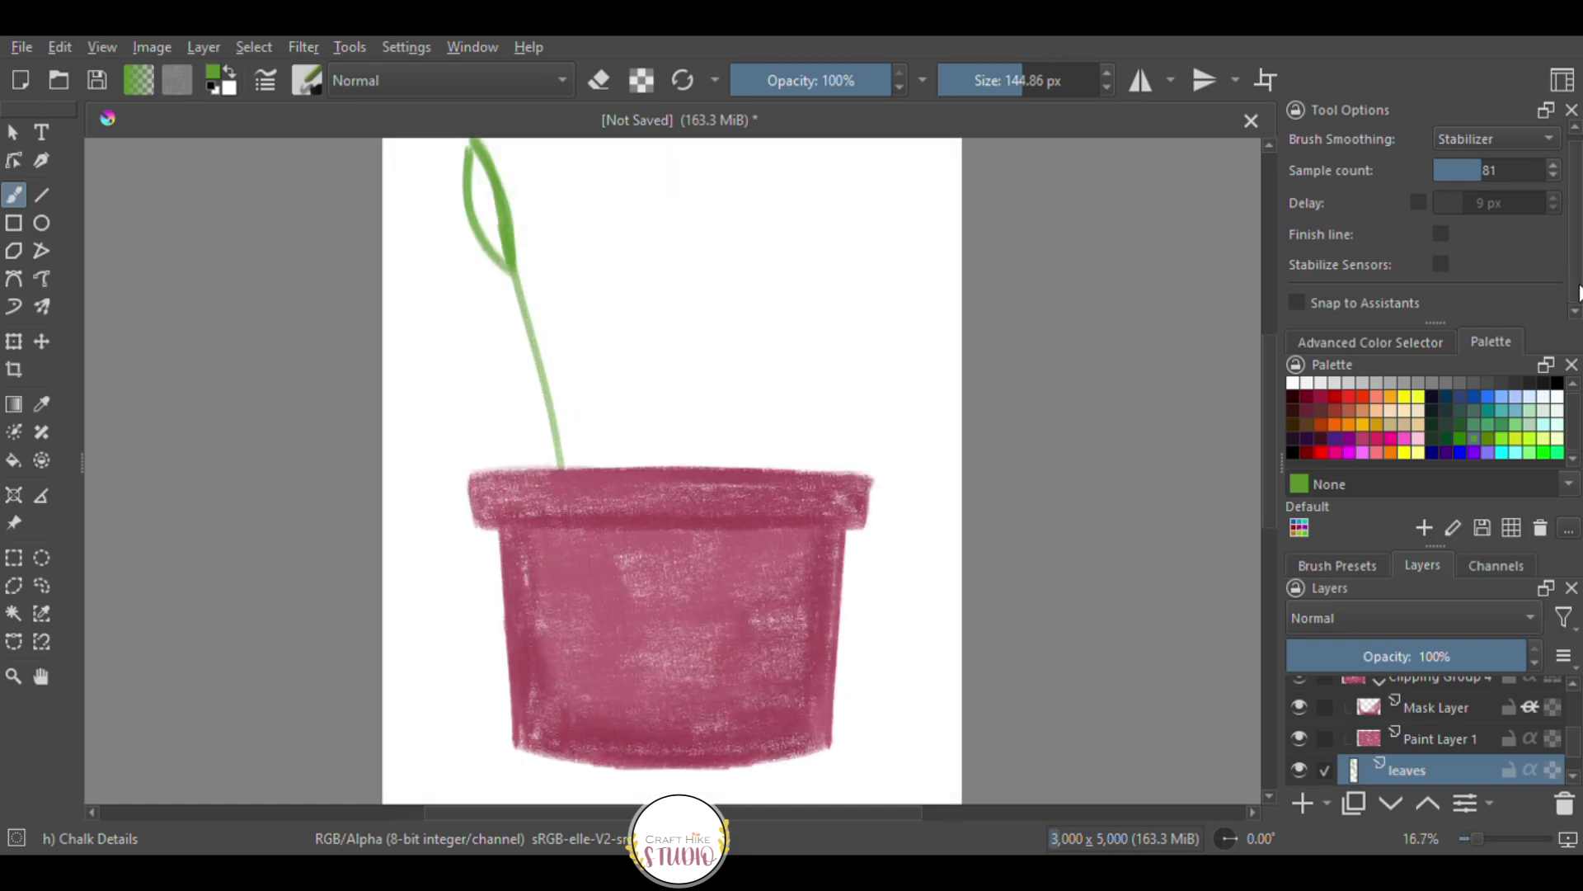
pyautogui.moveTo(1274, 483); pyautogui.dragTo(1268, 437)
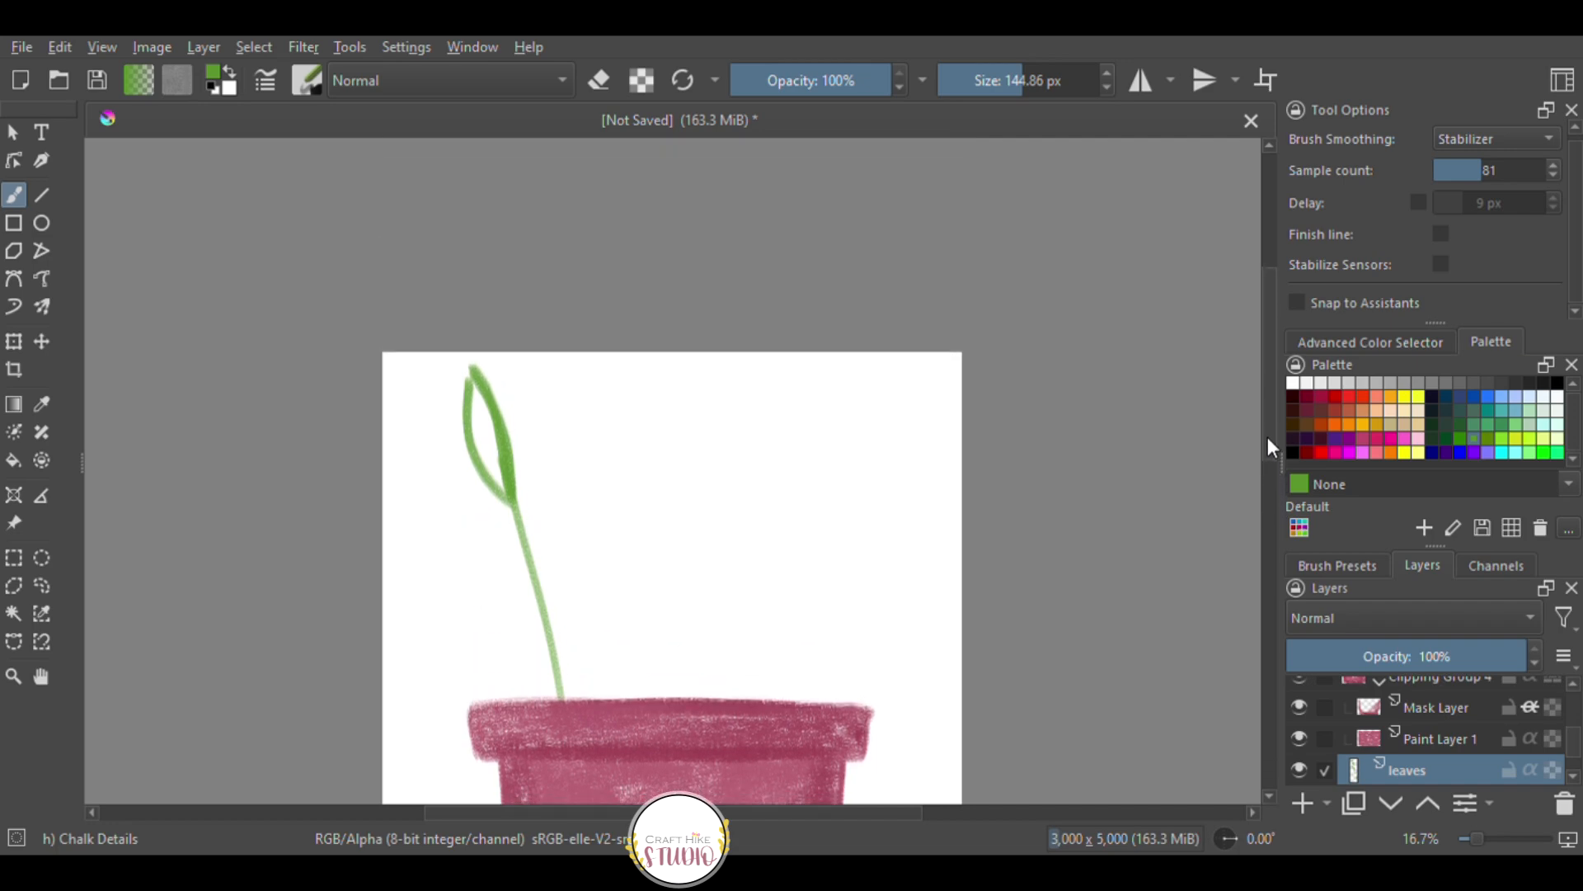
pyautogui.moveTo(470, 375)
pyautogui.mouseDown()
pyautogui.moveTo(473, 439)
pyautogui.moveTo(476, 385)
pyautogui.moveTo(489, 473)
pyautogui.moveTo(491, 413)
pyautogui.moveTo(501, 486)
pyautogui.moveTo(470, 434)
pyautogui.moveTo(495, 486)
pyautogui.mouseUp()
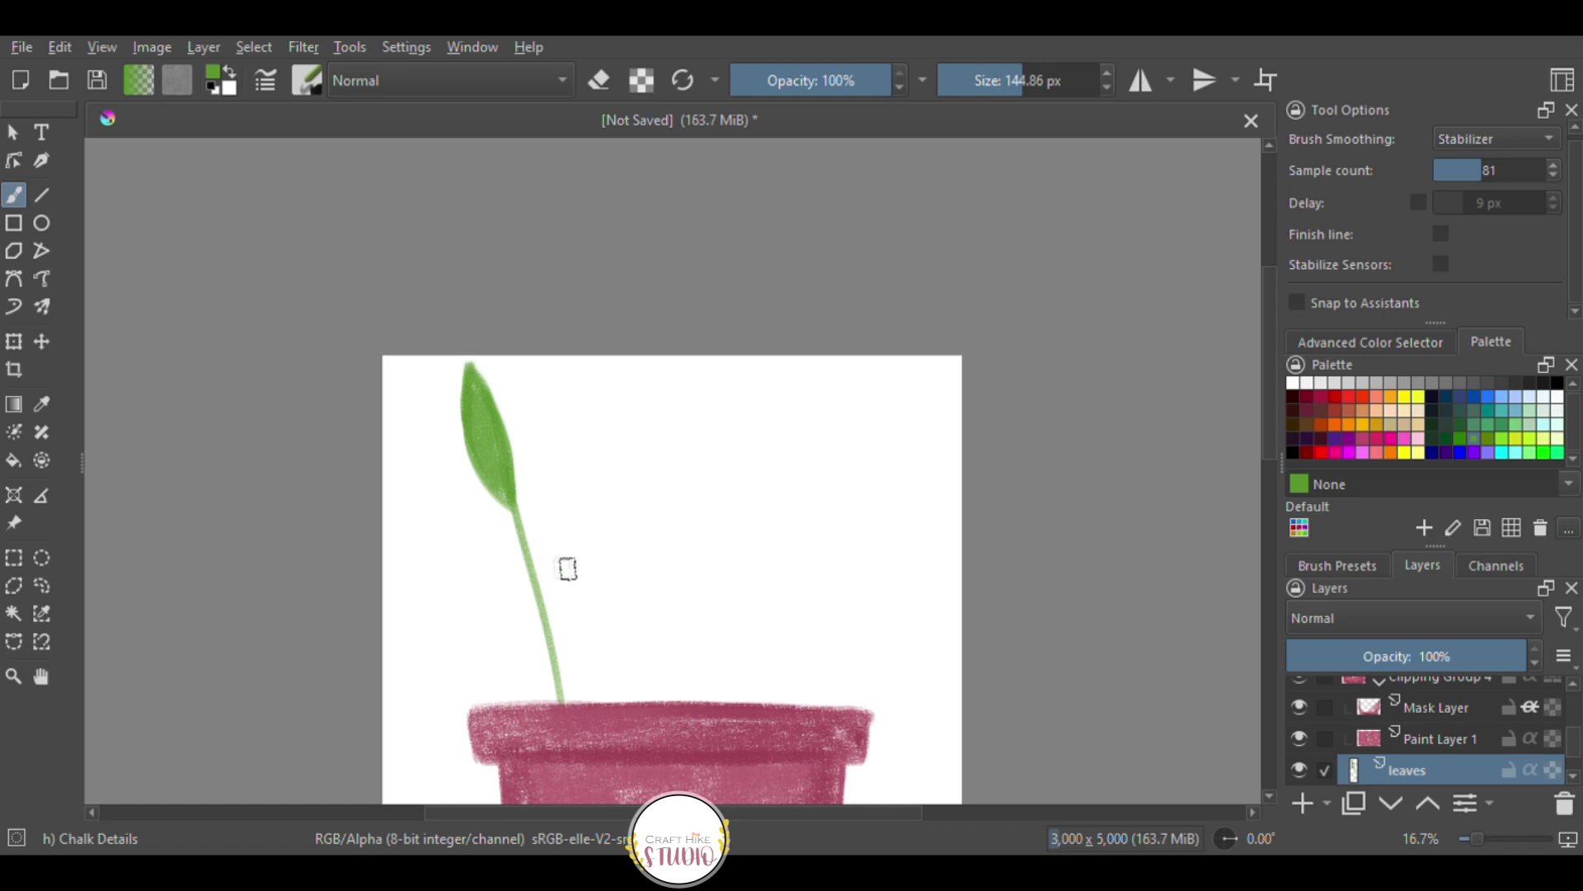
# Paint and fill a green leaf branching up to the right from the stem, just below the top leaf.
pyautogui.moveTo(530, 555)
pyautogui.mouseDown()
pyautogui.moveTo(540, 507)
pyautogui.moveTo(588, 449)
pyautogui.moveTo(537, 520)
pyautogui.moveTo(599, 434)
pyautogui.moveTo(598, 487)
pyautogui.moveTo(565, 540)
pyautogui.moveTo(538, 541)
pyautogui.moveTo(574, 508)
pyautogui.moveTo(547, 534)
pyautogui.moveTo(592, 453)
pyautogui.moveTo(580, 500)
pyautogui.moveTo(566, 495)
pyautogui.mouseUp()
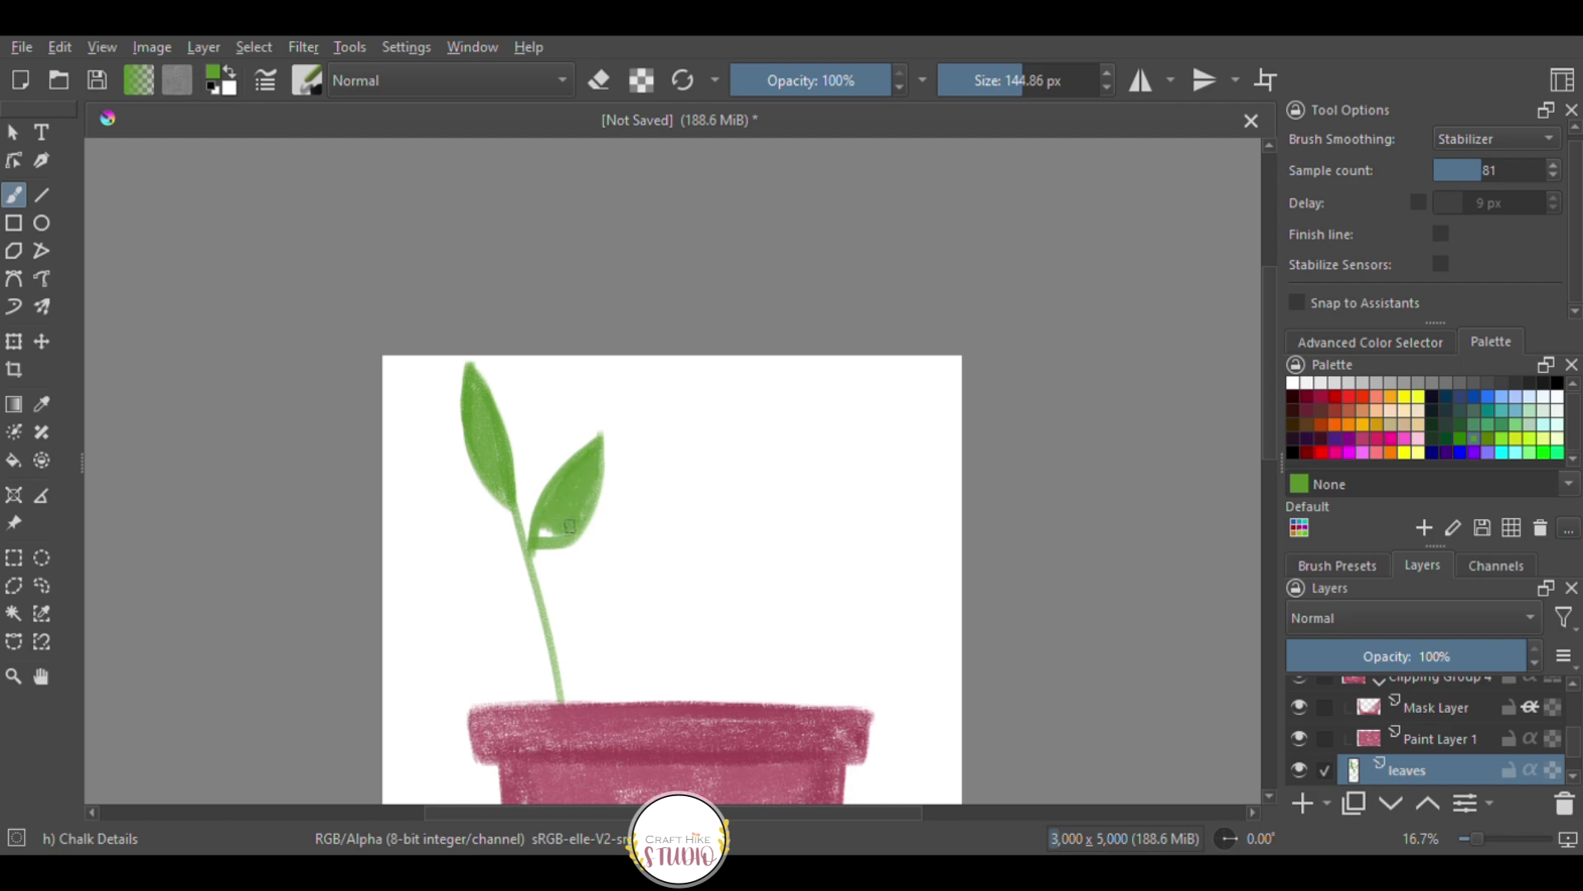
pyautogui.moveTo(546, 531); pyautogui.dragTo(531, 545)
pyautogui.moveTo(530, 561)
pyautogui.mouseDown()
pyautogui.moveTo(477, 522)
pyautogui.moveTo(414, 509)
pyautogui.moveTo(523, 564)
pyautogui.mouseUp()
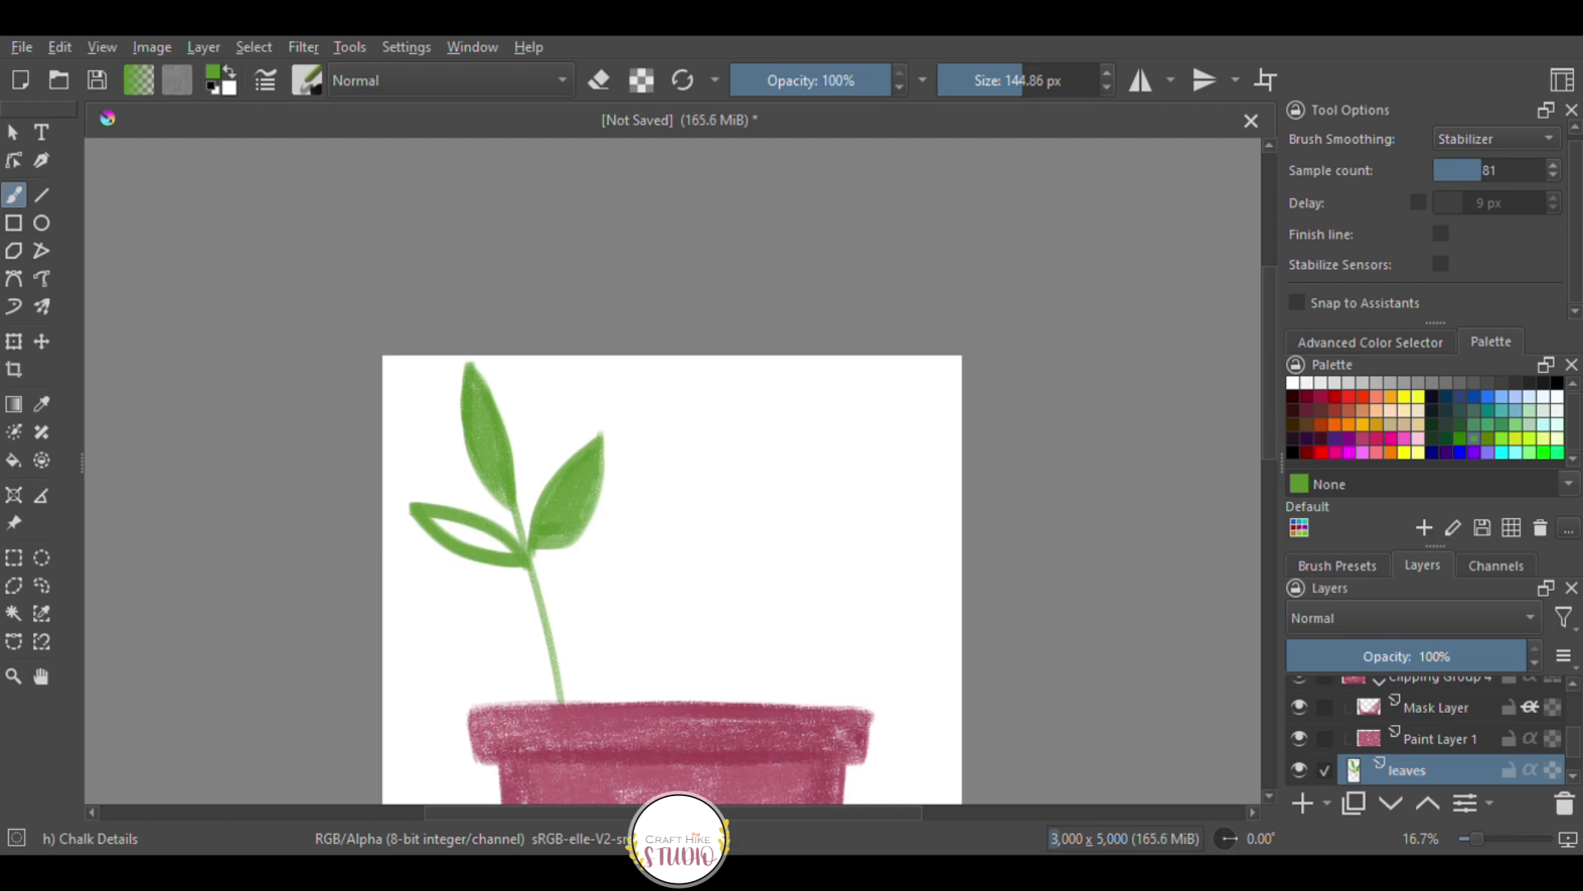
pyautogui.hotkey('ctrl', 'z')
pyautogui.hotkey('ctrl', 'z')
pyautogui.moveTo(525, 561)
pyautogui.mouseDown()
pyautogui.moveTo(416, 522)
pyautogui.moveTo(533, 580)
pyautogui.mouseUp()
pyautogui.hotkey('ctrl', 'z')
# Paint three more filled green leaves down the stem: one mid-left, one lower right and a small one at the lower left.
pyautogui.moveTo(420, 516)
pyautogui.mouseDown()
pyautogui.moveTo(495, 575)
pyautogui.moveTo(528, 579)
pyautogui.moveTo(534, 567)
pyautogui.moveTo(423, 519)
pyautogui.moveTo(435, 548)
pyautogui.moveTo(513, 584)
pyautogui.moveTo(470, 521)
pyautogui.moveTo(485, 546)
pyautogui.moveTo(430, 525)
pyautogui.moveTo(489, 546)
pyautogui.mouseUp()
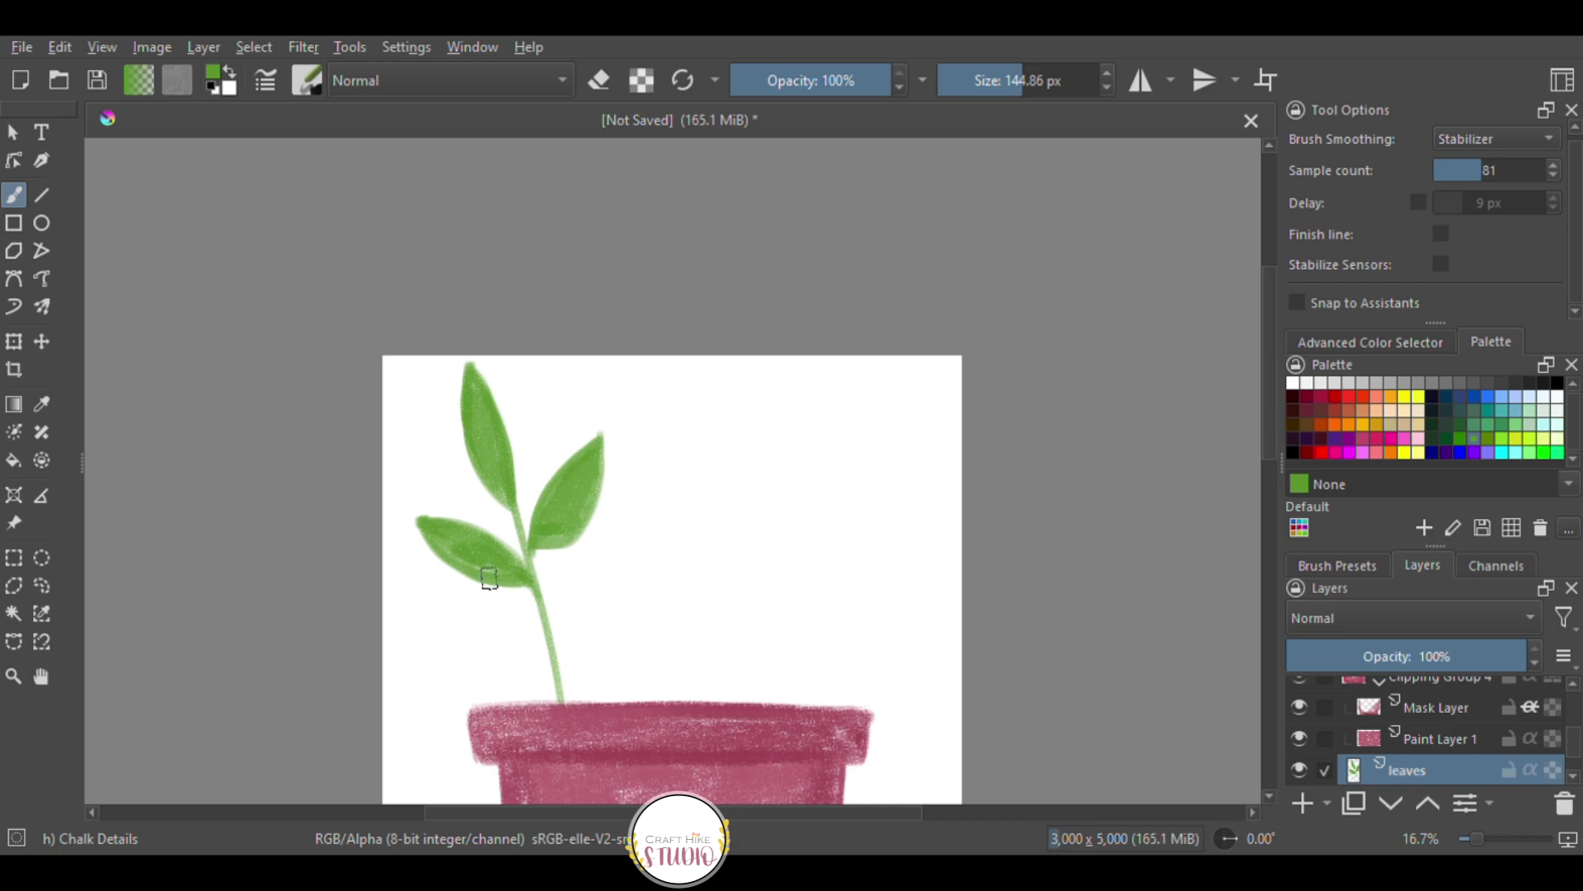
pyautogui.moveTo(547, 640)
pyautogui.mouseDown()
pyautogui.moveTo(582, 583)
pyautogui.moveTo(623, 557)
pyautogui.moveTo(589, 623)
pyautogui.moveTo(550, 652)
pyautogui.mouseUp()
pyautogui.moveTo(606, 571); pyautogui.dragTo(568, 631)
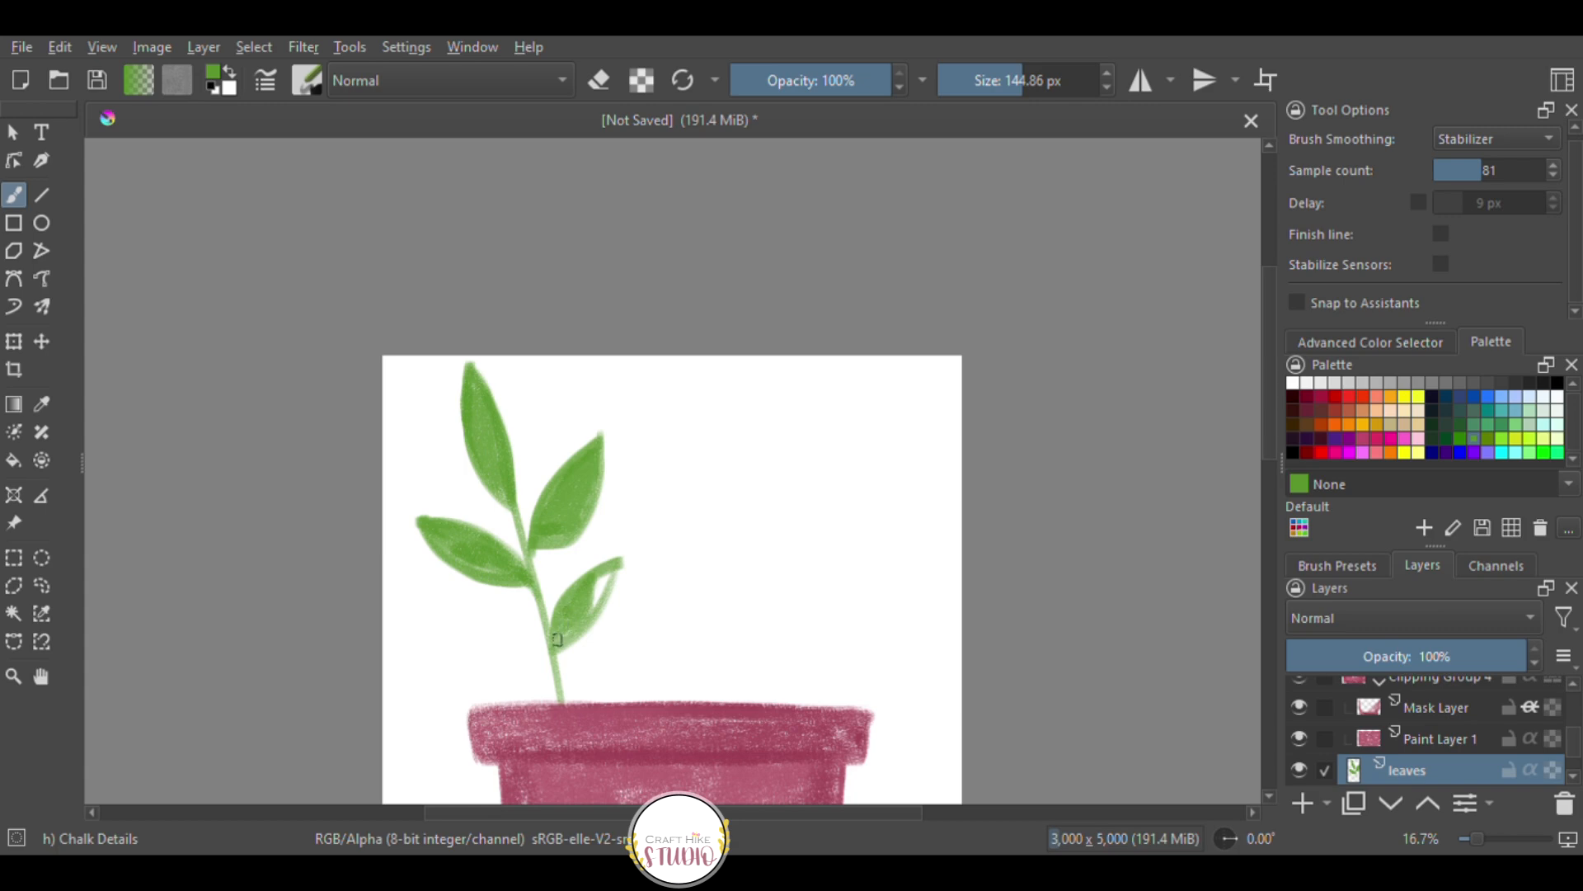
pyautogui.moveTo(595, 590)
pyautogui.mouseDown()
pyautogui.moveTo(605, 580)
pyautogui.moveTo(579, 630)
pyautogui.moveTo(496, 647)
pyautogui.moveTo(563, 684)
pyautogui.moveTo(510, 656)
pyautogui.moveTo(558, 683)
pyautogui.moveTo(545, 675)
pyautogui.mouseUp()
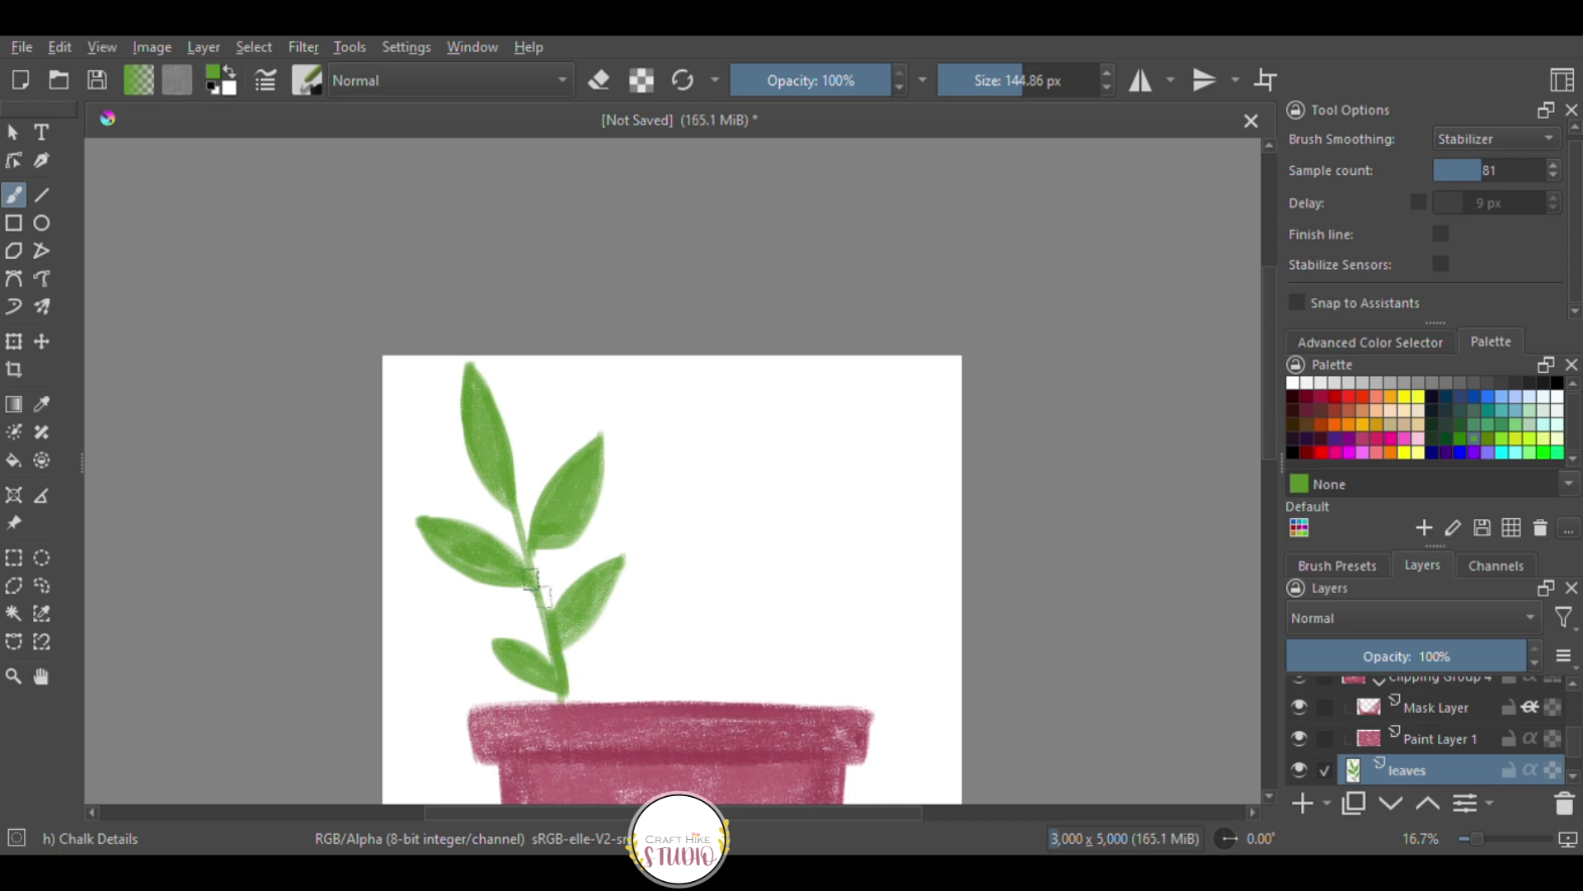
# Thicken the green stem from the pot's rim up to the base of the top leaf.
pyautogui.moveTo(563, 700); pyautogui.dragTo(517, 524)
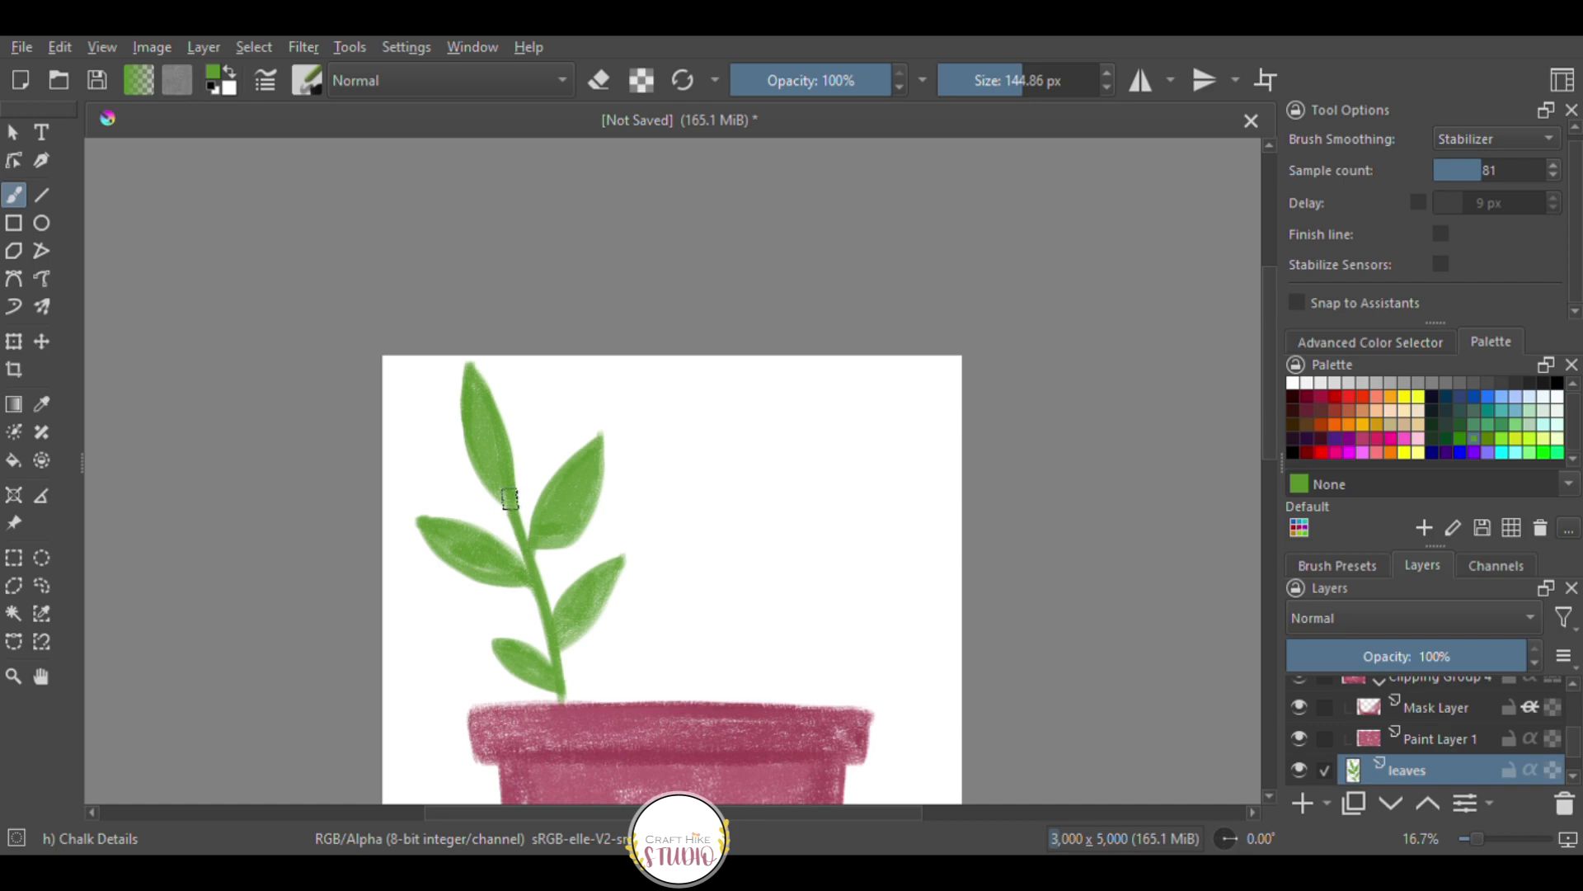
pyautogui.press('-')
pyautogui.press('-')
pyautogui.press('-')
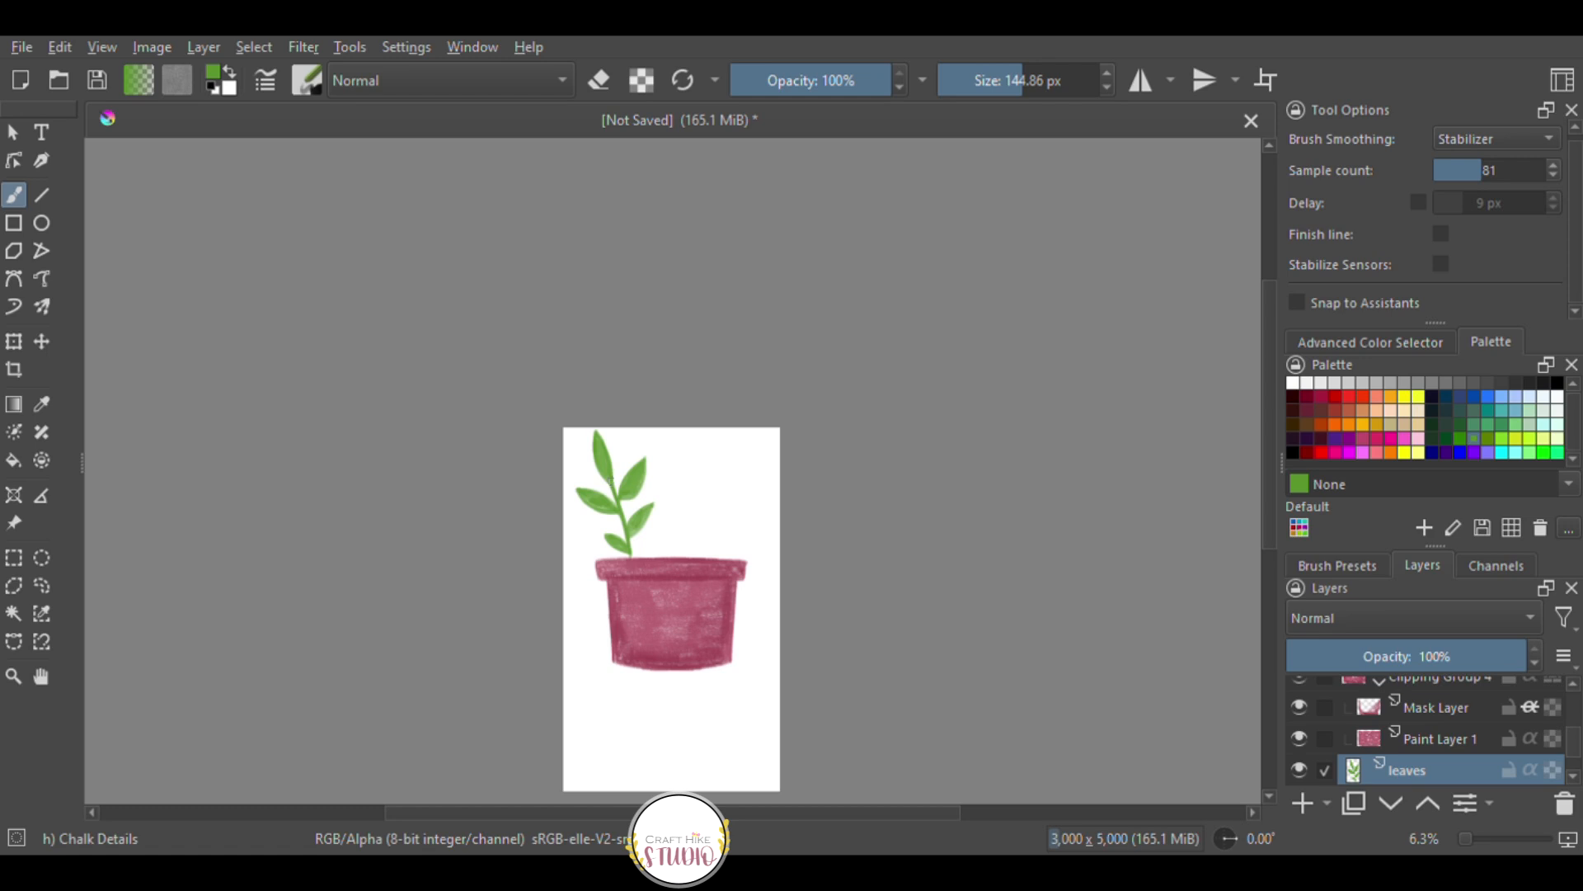
# Paint a second curved green stem rising from the middle of the pot's rim toward the upper right.
pyautogui.press('+')
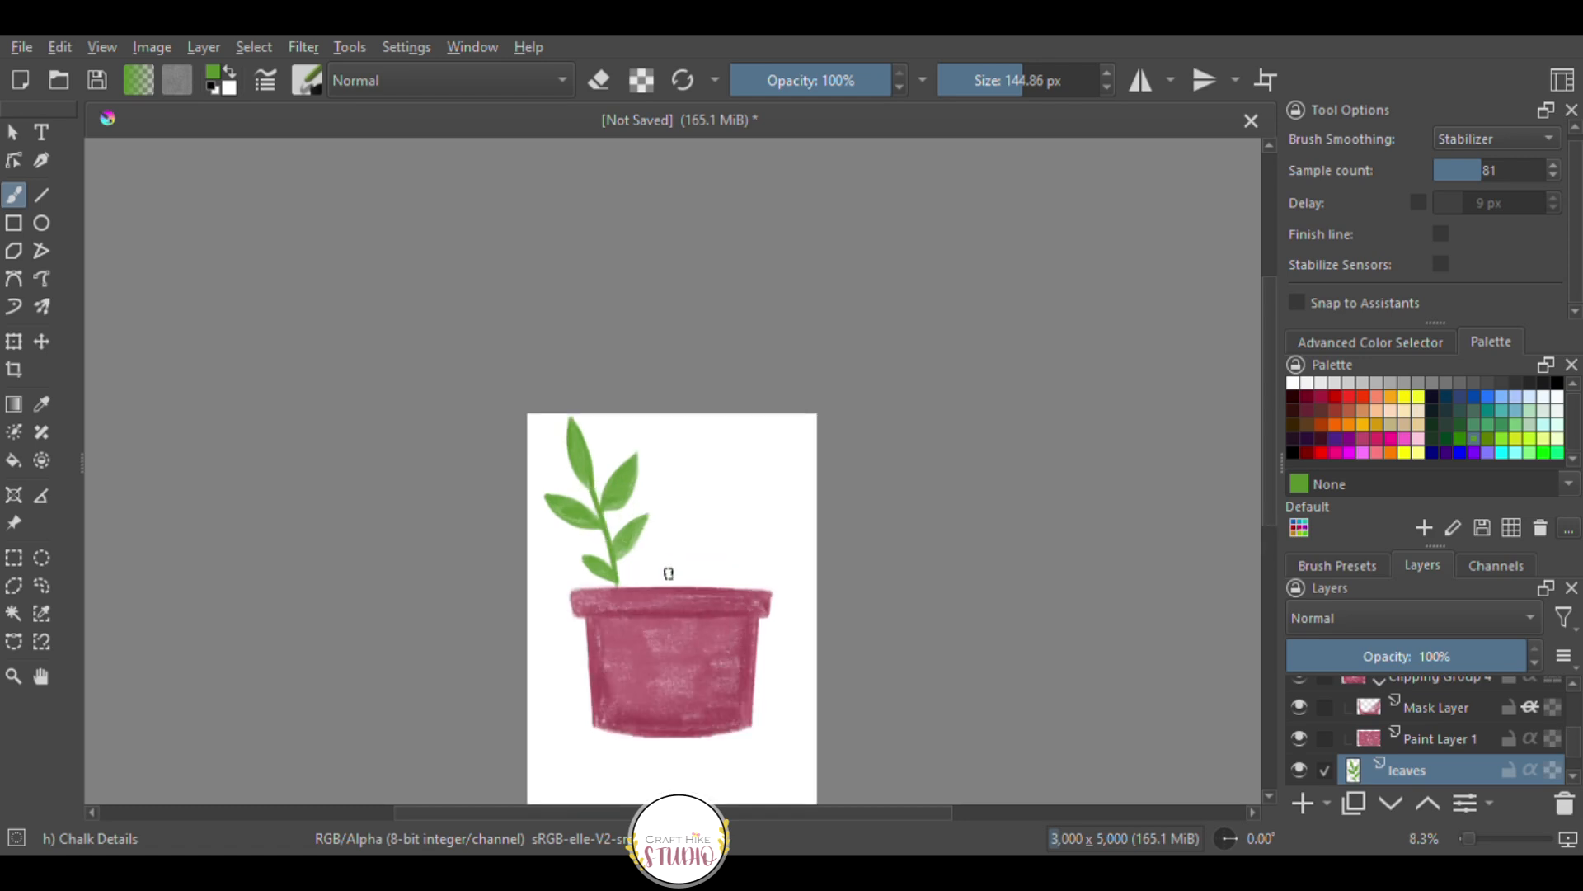
pyautogui.moveTo(675, 593)
pyautogui.mouseDown()
pyautogui.moveTo(714, 491)
pyautogui.moveTo(711, 444)
pyautogui.mouseUp()
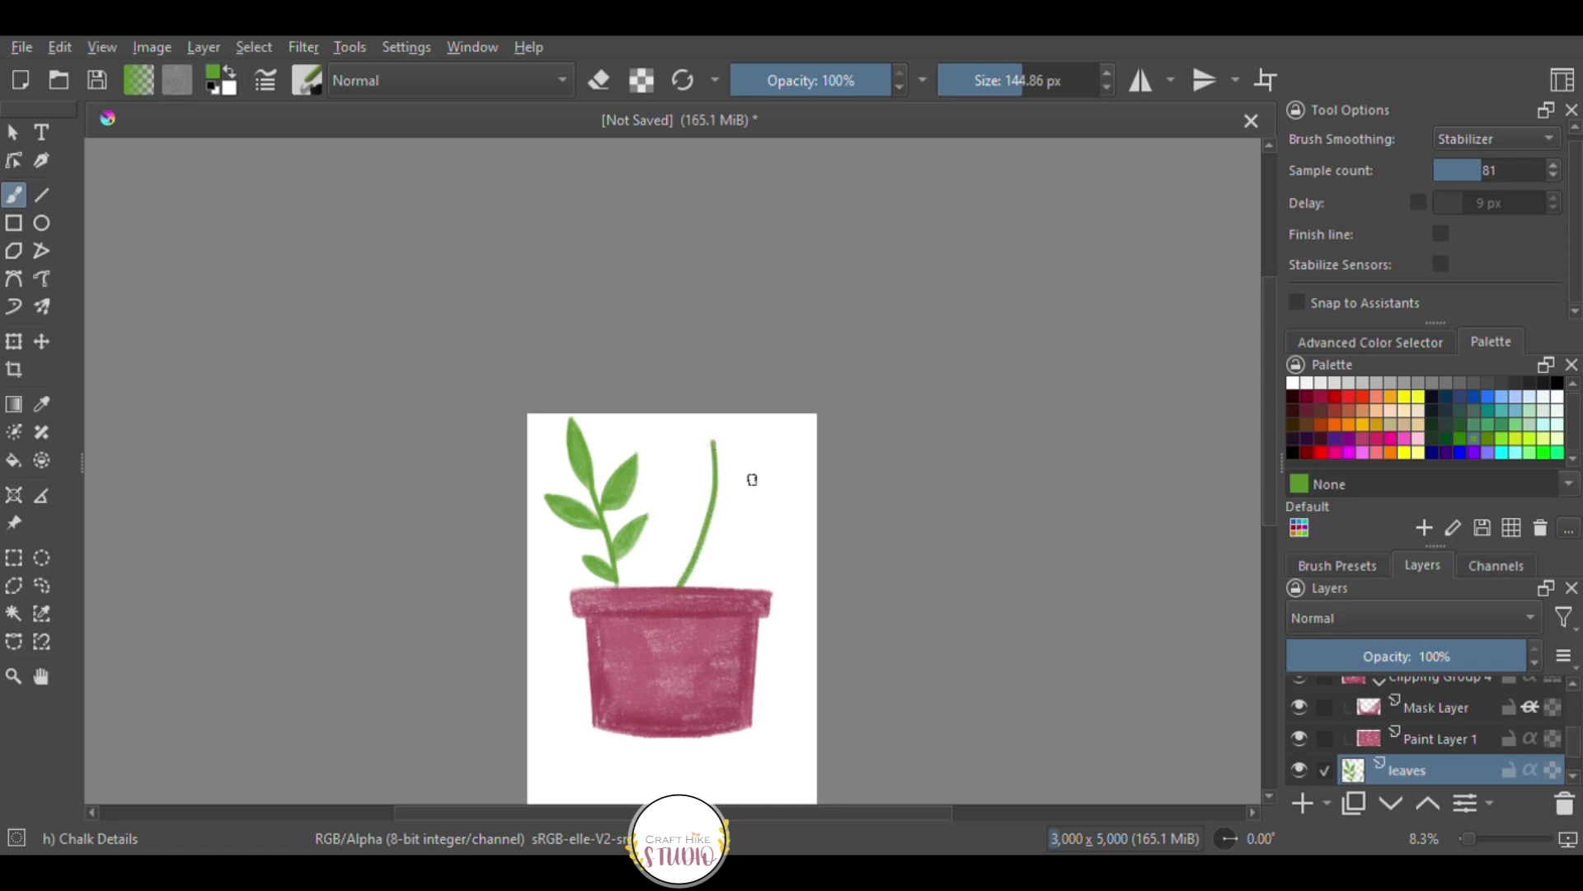
pyautogui.scroll(2, 752, 479)
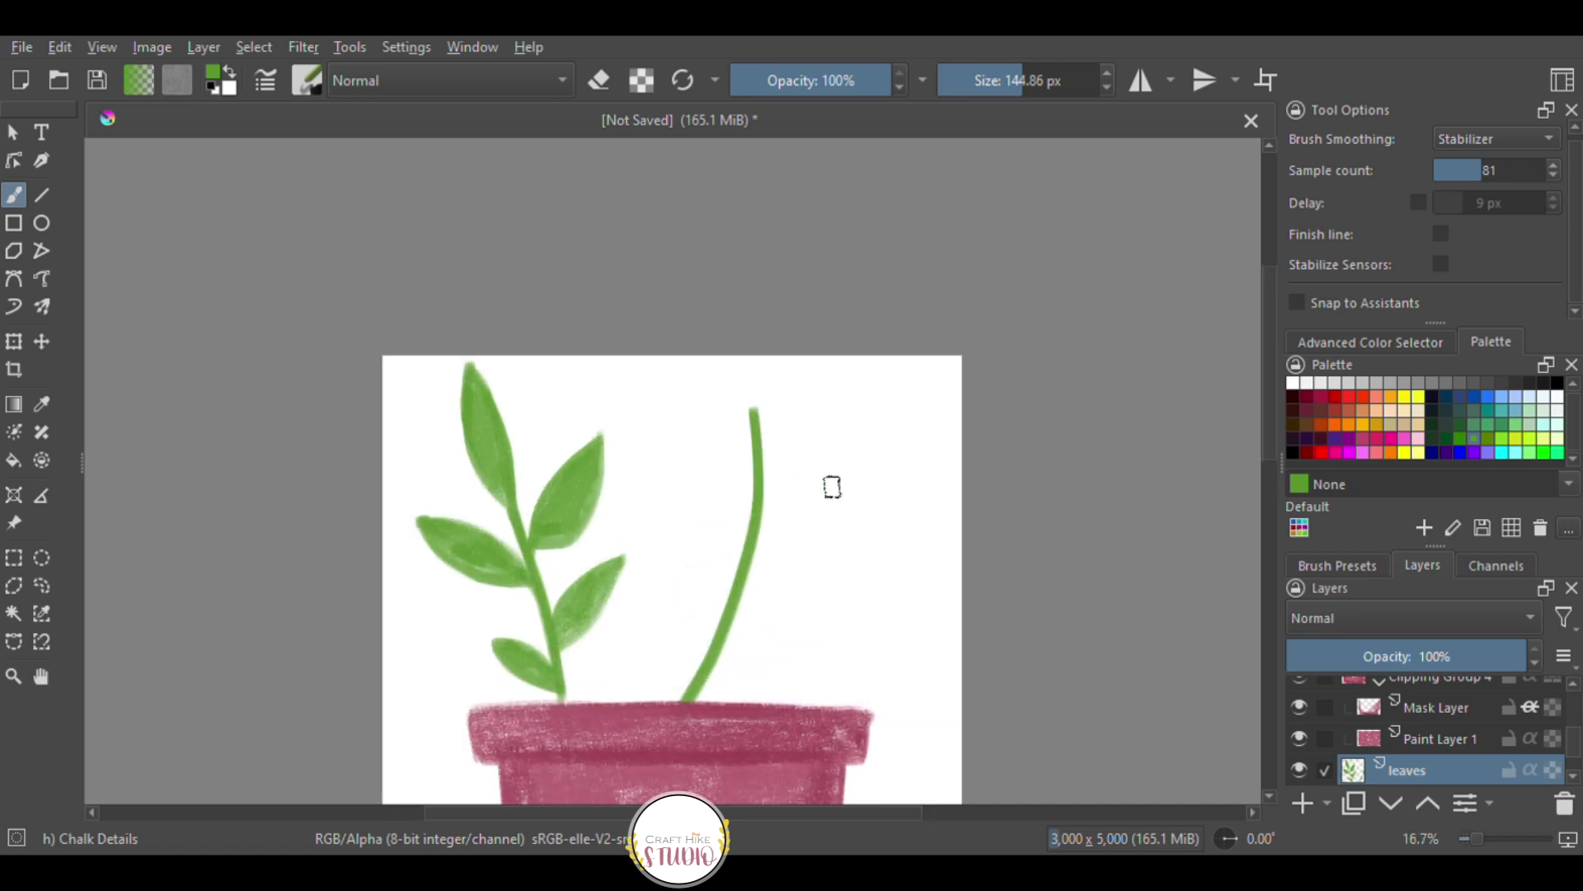
pyautogui.moveTo(759, 410)
pyautogui.mouseDown()
pyautogui.moveTo(835, 365)
pyautogui.moveTo(771, 435)
pyautogui.moveTo(790, 410)
pyautogui.mouseUp()
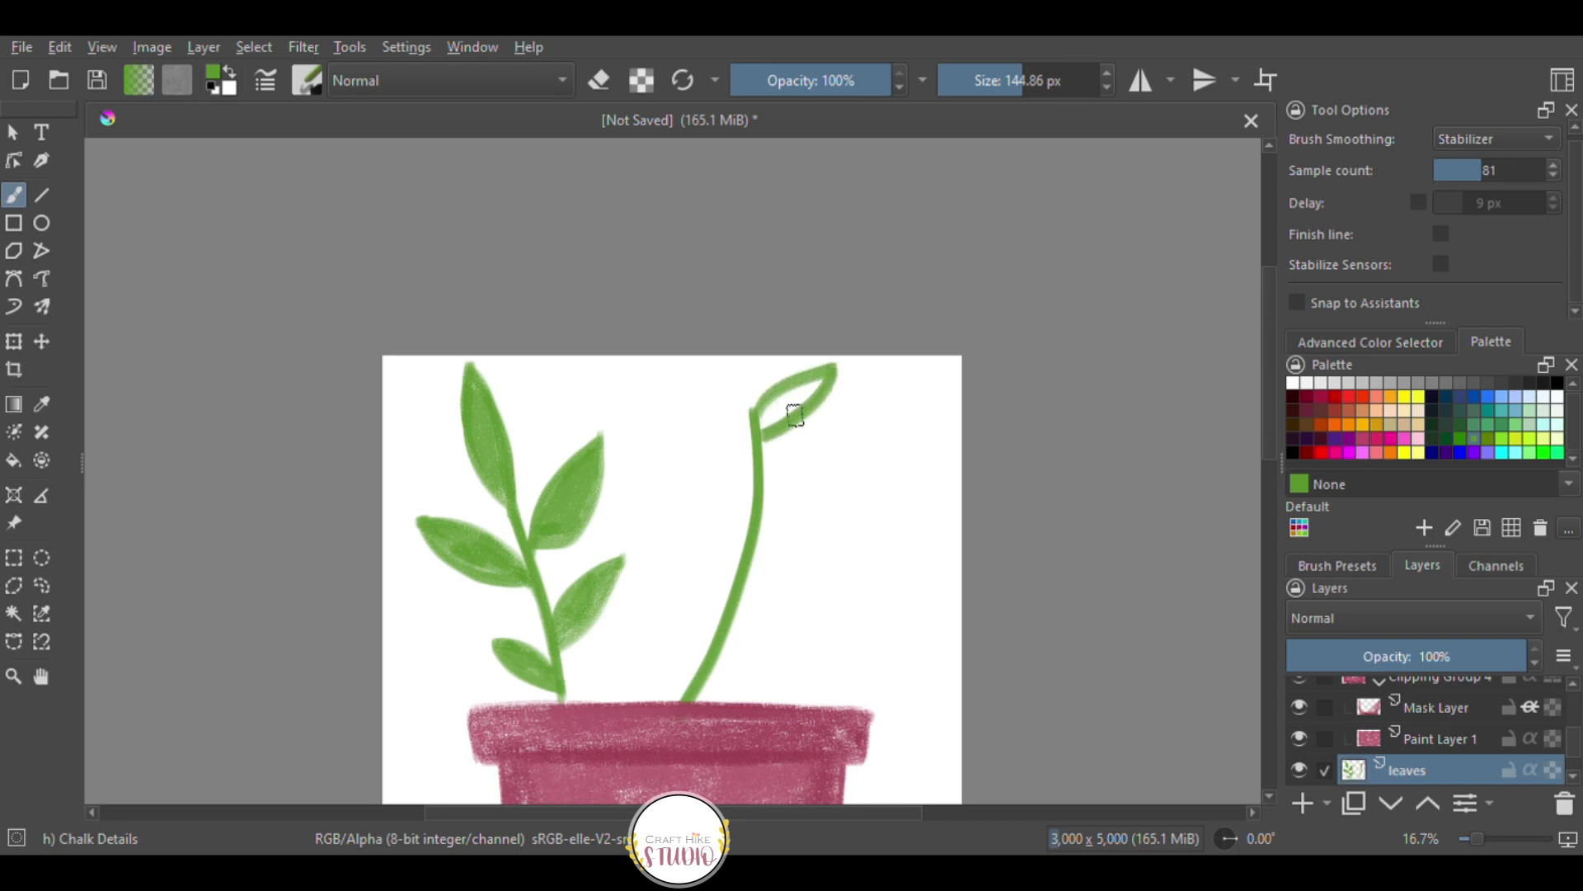
pyautogui.hotkey('ctrl', 'z')
pyautogui.moveTo(757, 411)
pyautogui.mouseDown()
pyautogui.moveTo(797, 367)
pyautogui.moveTo(765, 458)
pyautogui.moveTo(796, 367)
pyautogui.moveTo(781, 436)
pyautogui.moveTo(758, 452)
pyautogui.moveTo(795, 371)
pyautogui.moveTo(763, 464)
pyautogui.mouseUp()
pyautogui.hotkey('ctrl', 'z')
pyautogui.hotkey('ctrl', 'z')
pyautogui.hotkey('ctrl', 'z')
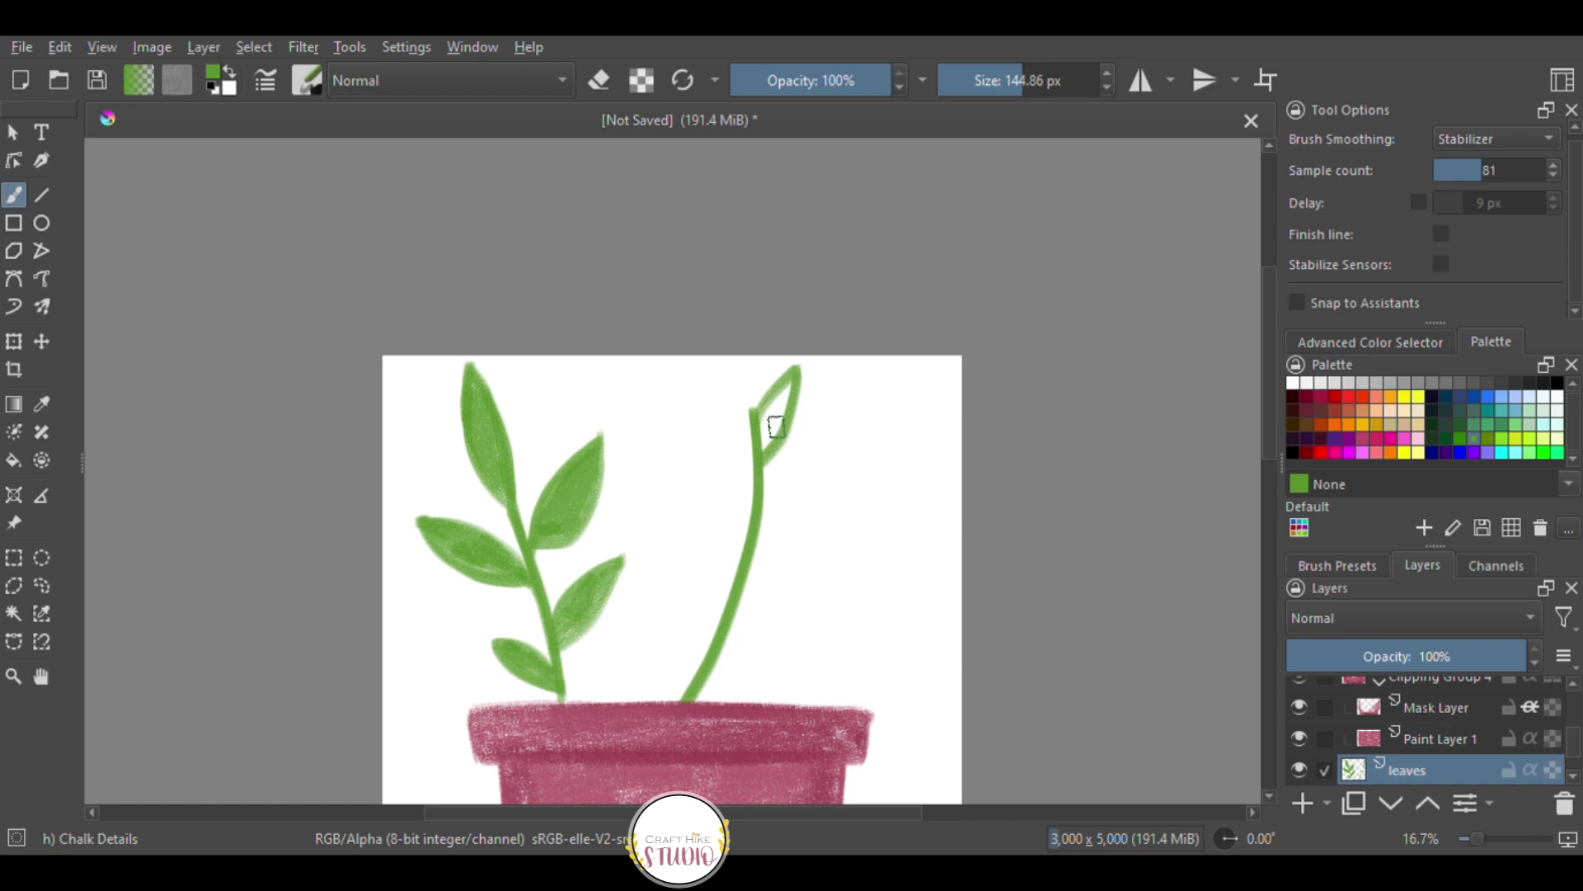
pyautogui.hotkey('ctrl', 'z')
# Paint and fill two green leaves at the top of the middle stem, one pointing upper right and one upper left.
pyautogui.moveTo(756, 410)
pyautogui.mouseDown()
pyautogui.moveTo(805, 364)
pyautogui.moveTo(785, 411)
pyautogui.moveTo(765, 416)
pyautogui.moveTo(793, 381)
pyautogui.moveTo(756, 421)
pyautogui.moveTo(789, 381)
pyautogui.moveTo(764, 397)
pyautogui.mouseUp()
pyautogui.moveTo(755, 476)
pyautogui.mouseDown()
pyautogui.moveTo(709, 425)
pyautogui.moveTo(701, 384)
pyautogui.moveTo(757, 474)
pyautogui.mouseUp()
pyautogui.moveTo(716, 417); pyautogui.dragTo(744, 452)
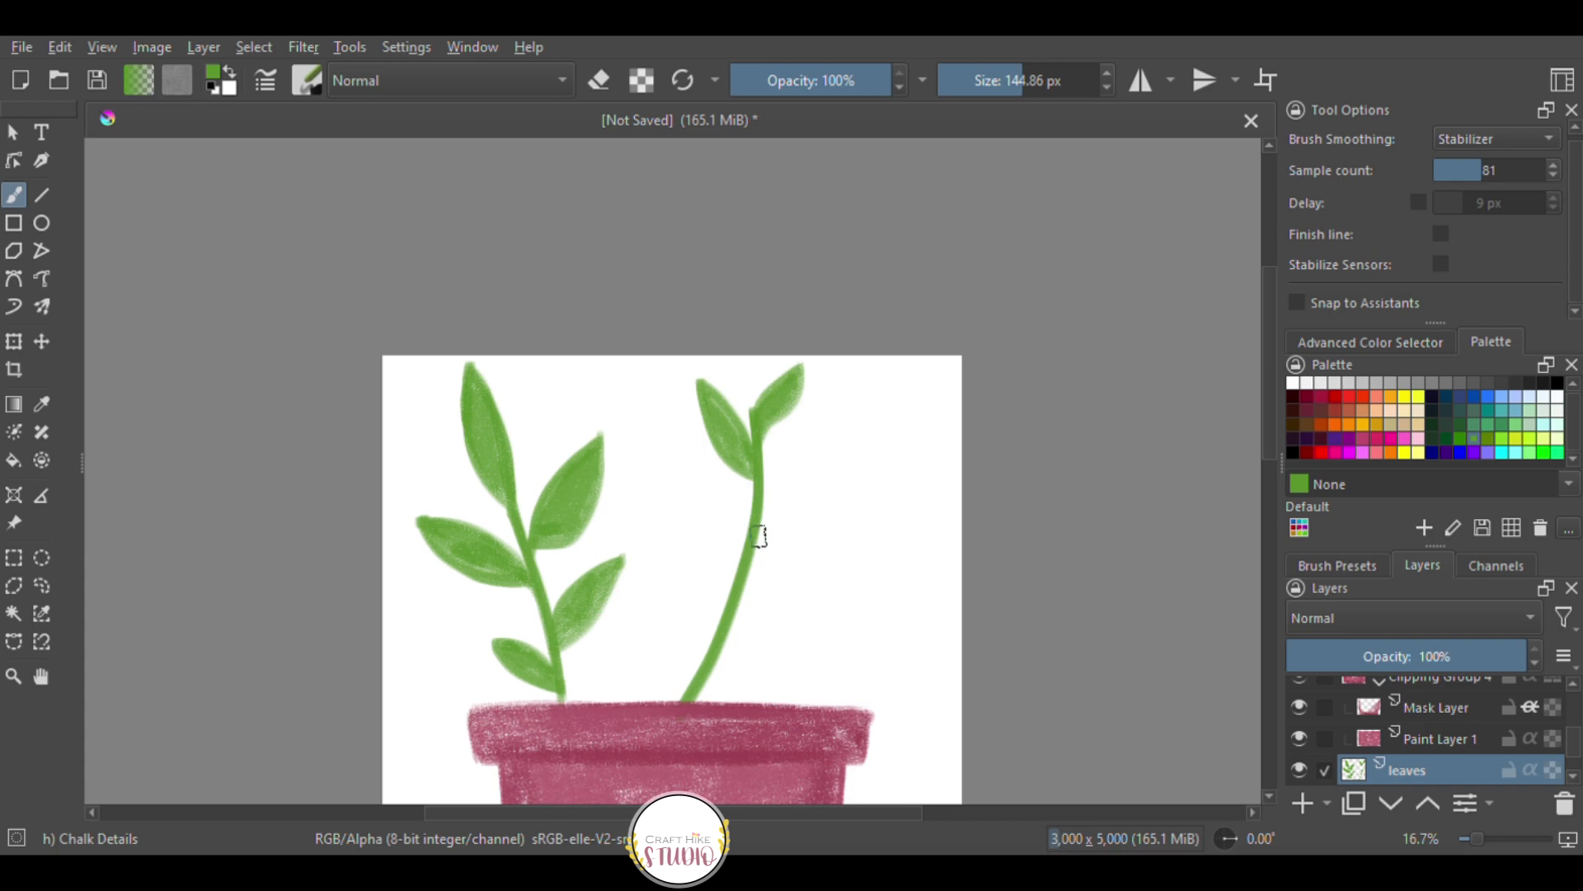
pyautogui.moveTo(760, 520)
pyautogui.mouseDown()
pyautogui.moveTo(816, 469)
pyautogui.moveTo(784, 549)
pyautogui.moveTo(742, 590)
pyautogui.mouseUp()
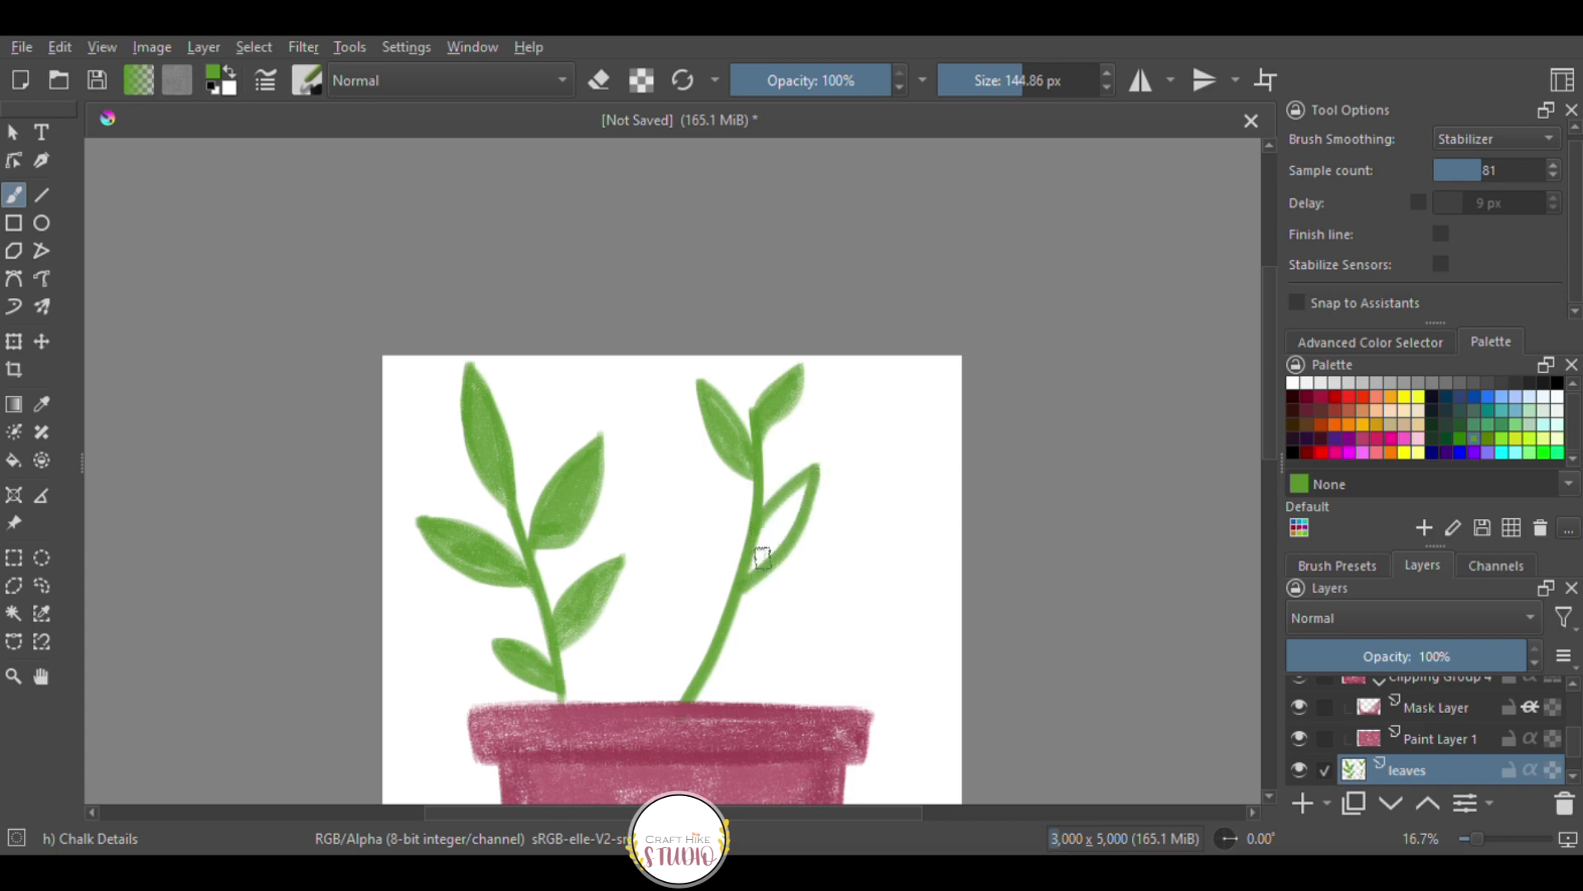
pyautogui.hotkey('ctrl', 'z')
pyautogui.moveTo(752, 538)
pyautogui.mouseDown()
pyautogui.moveTo(810, 469)
pyautogui.moveTo(778, 546)
pyautogui.moveTo(733, 577)
pyautogui.mouseUp()
pyautogui.hotkey('ctrl', 'z')
# Paint and fill two large green leaves halfway down the middle stem, one on its right and one on its left.
pyautogui.moveTo(759, 515)
pyautogui.mouseDown()
pyautogui.moveTo(823, 463)
pyautogui.moveTo(743, 588)
pyautogui.moveTo(812, 495)
pyautogui.moveTo(768, 524)
pyautogui.moveTo(825, 469)
pyautogui.mouseUp()
pyautogui.moveTo(717, 621)
pyautogui.mouseDown()
pyautogui.moveTo(665, 563)
pyautogui.moveTo(661, 488)
pyautogui.moveTo(716, 617)
pyautogui.mouseUp()
pyautogui.moveTo(676, 532)
pyautogui.mouseDown()
pyautogui.moveTo(695, 592)
pyautogui.moveTo(670, 502)
pyautogui.mouseUp()
pyautogui.moveTo(679, 562)
pyautogui.mouseDown()
pyautogui.moveTo(682, 510)
pyautogui.moveTo(699, 571)
pyautogui.mouseUp()
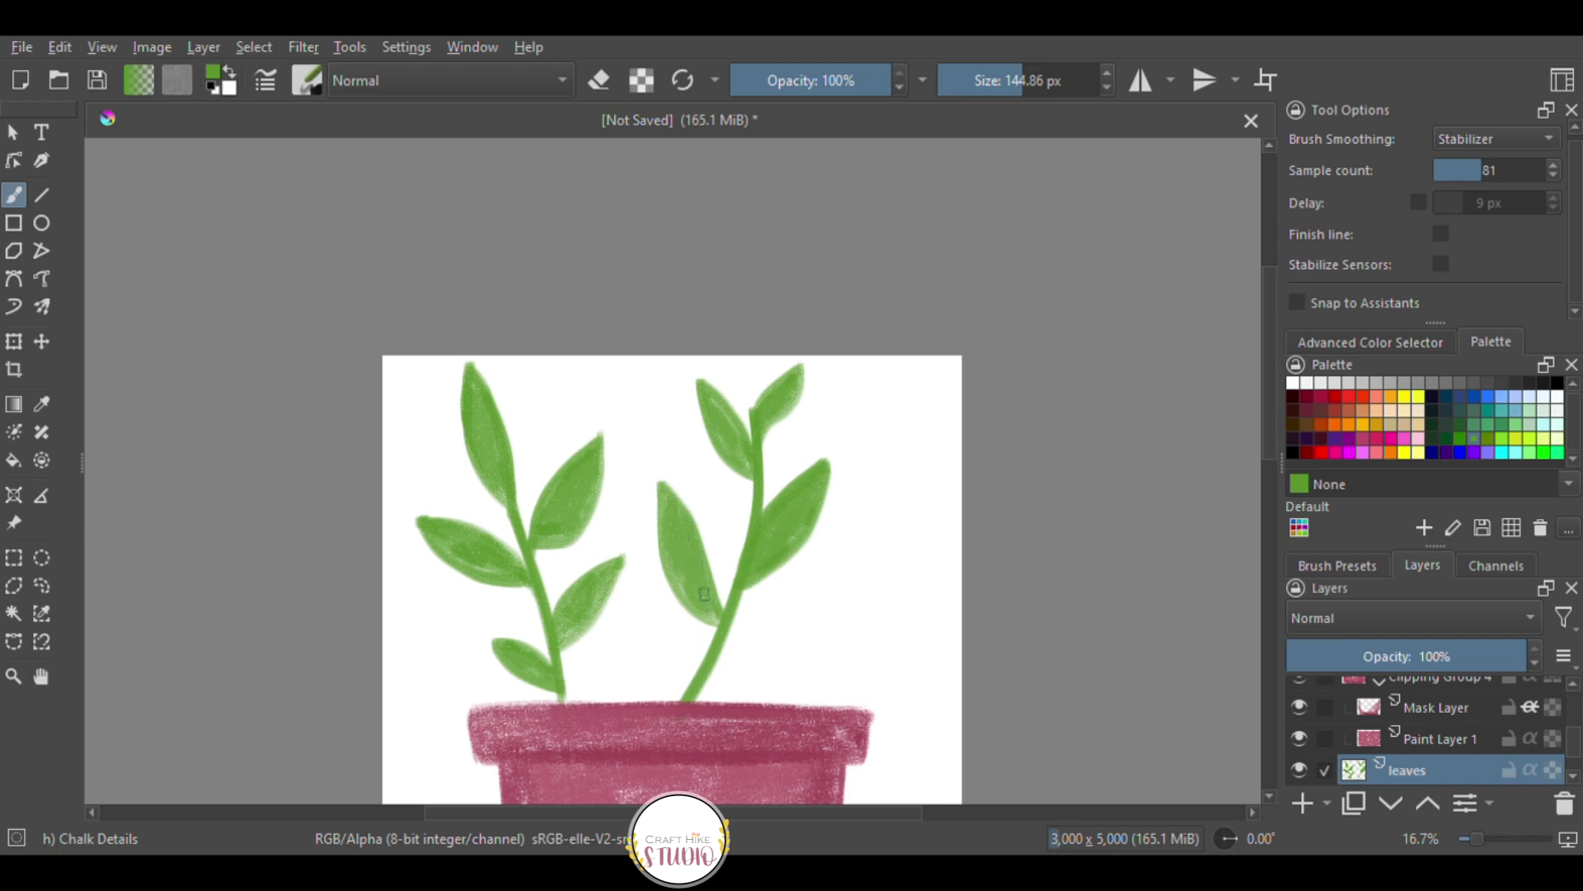
pyautogui.moveTo(701, 601)
pyautogui.mouseDown()
pyautogui.moveTo(744, 640)
pyautogui.moveTo(781, 631)
pyautogui.moveTo(709, 668)
pyautogui.moveTo(758, 641)
pyautogui.mouseUp()
pyautogui.hotkey('ctrl', 'z')
pyautogui.hotkey('ctrl', 'z')
pyautogui.moveTo(715, 666)
pyautogui.mouseDown()
pyautogui.moveTo(775, 623)
pyautogui.moveTo(719, 666)
pyautogui.moveTo(749, 629)
pyautogui.moveTo(718, 651)
pyautogui.moveTo(735, 654)
pyautogui.moveTo(718, 673)
pyautogui.moveTo(749, 648)
pyautogui.moveTo(702, 677)
pyautogui.mouseUp()
pyautogui.hotkey('ctrl', 'z')
pyautogui.hotkey('ctrl', 'z')
pyautogui.hotkey('ctrl', 'z')
# Paint two small leaves near the middle stem's base and a short three-leaf sprout at the right end of the rim.
pyautogui.moveTo(768, 625)
pyautogui.mouseDown()
pyautogui.moveTo(707, 676)
pyautogui.moveTo(768, 619)
pyautogui.mouseUp()
pyautogui.moveTo(686, 679)
pyautogui.mouseDown()
pyautogui.moveTo(648, 620)
pyautogui.moveTo(683, 677)
pyautogui.moveTo(659, 638)
pyautogui.mouseUp()
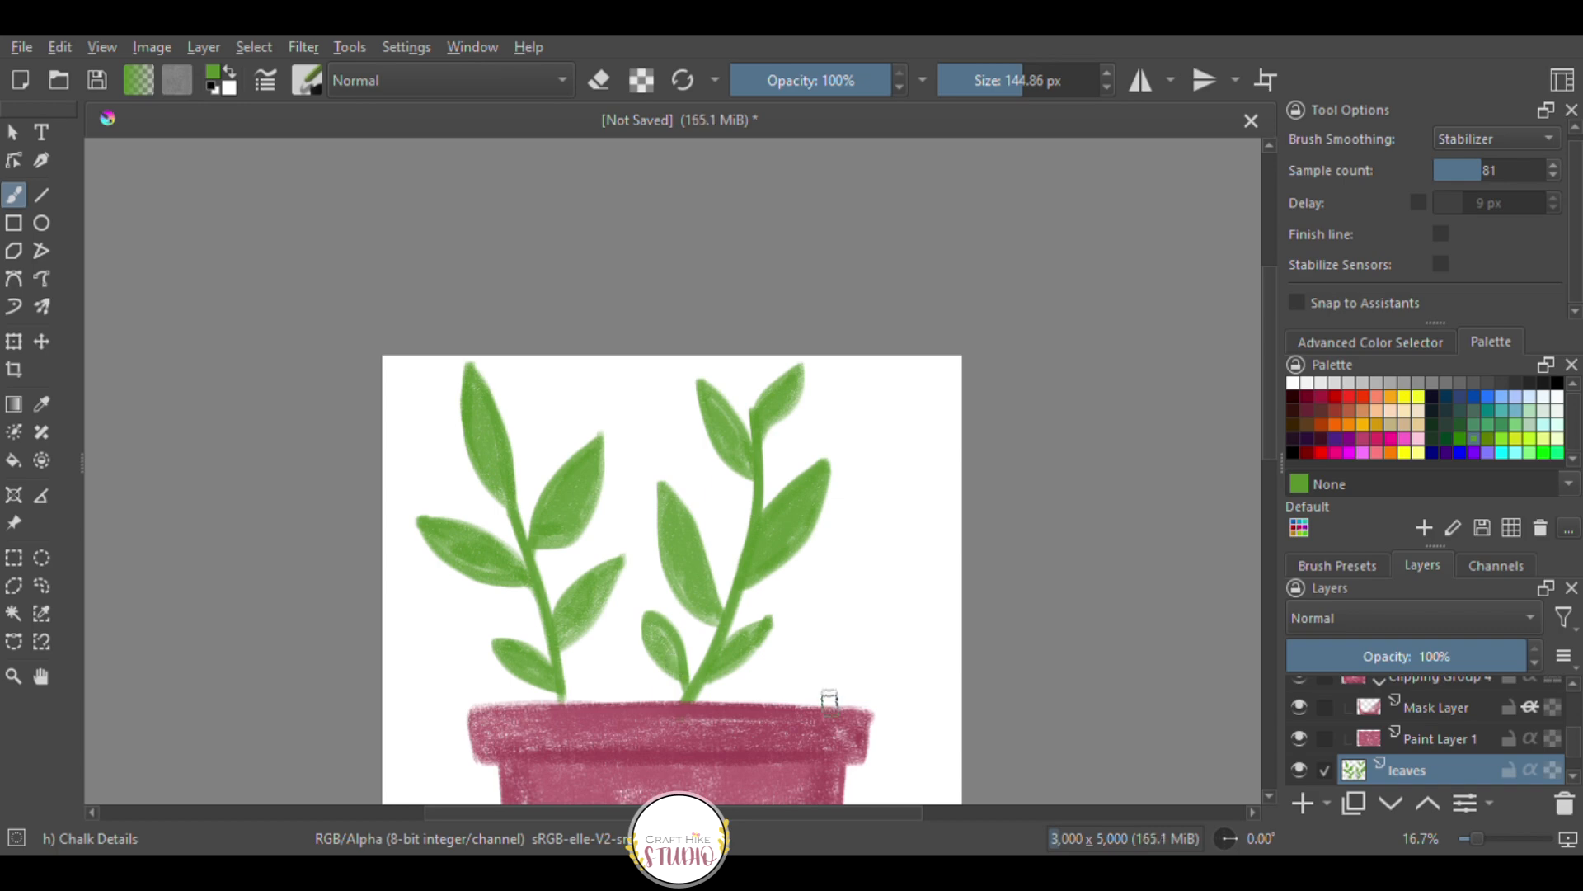
pyautogui.moveTo(830, 707); pyautogui.dragTo(816, 625)
pyautogui.moveTo(799, 579)
pyautogui.mouseDown()
pyautogui.moveTo(834, 662)
pyautogui.moveTo(808, 653)
pyautogui.moveTo(838, 676)
pyautogui.moveTo(844, 648)
pyautogui.moveTo(835, 684)
pyautogui.moveTo(849, 647)
pyautogui.moveTo(831, 670)
pyautogui.mouseUp()
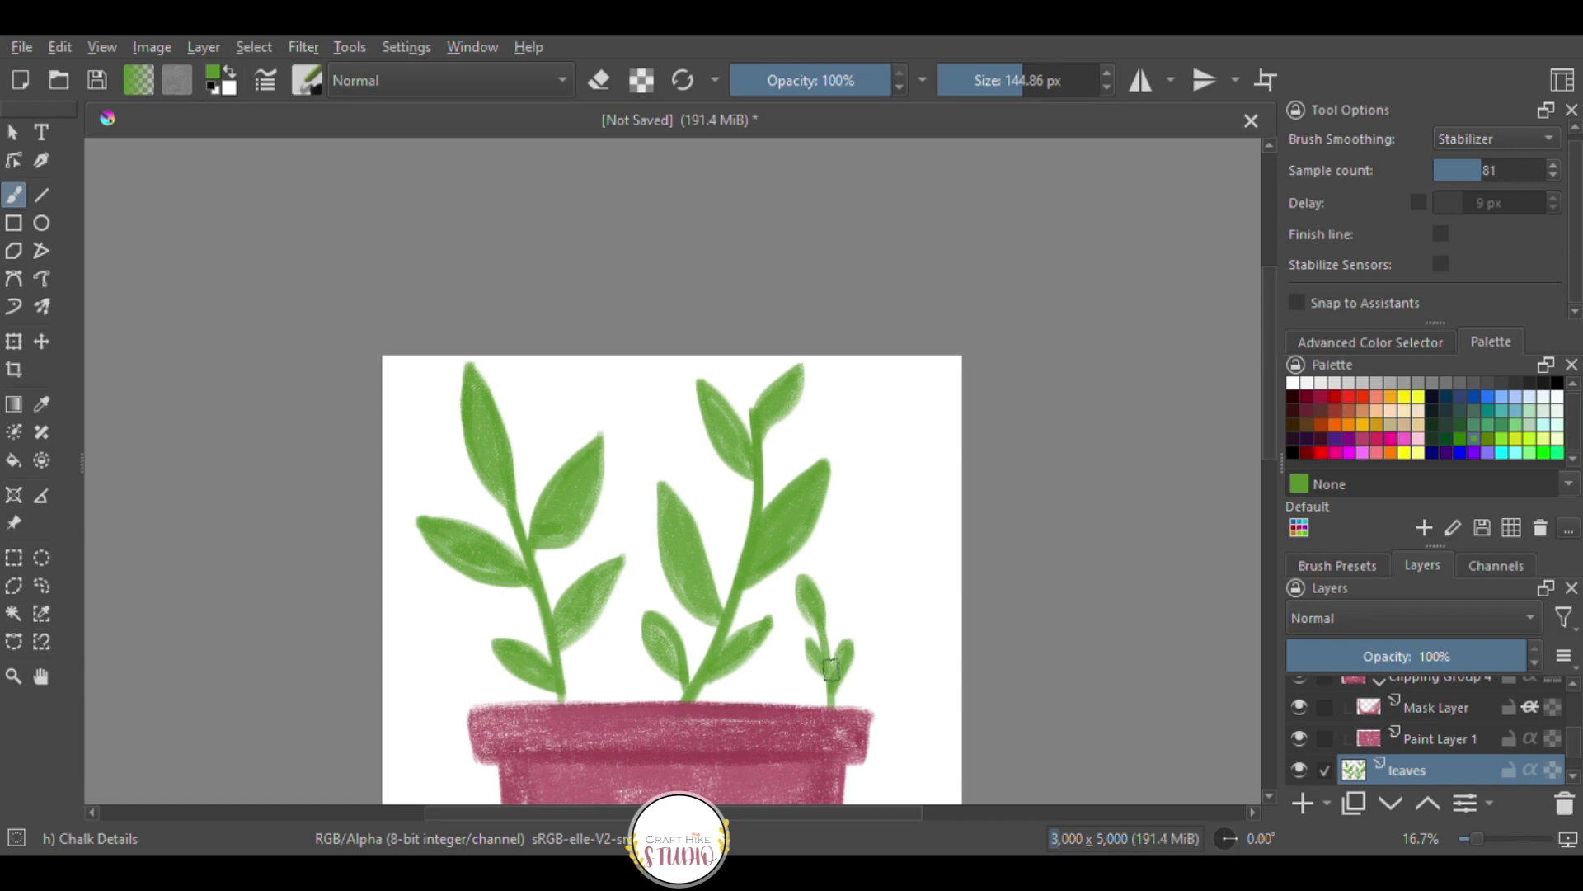
# Examine the pot and plants up close and as a whole composition on the canvas.
pyautogui.hotkey('ctrl', '+')
pyautogui.hotkey('ctrl', '+')
pyautogui.hotkey('ctrl', '-')
pyautogui.hotkey('ctrl', '-')
pyautogui.hotkey('ctrl', '-')
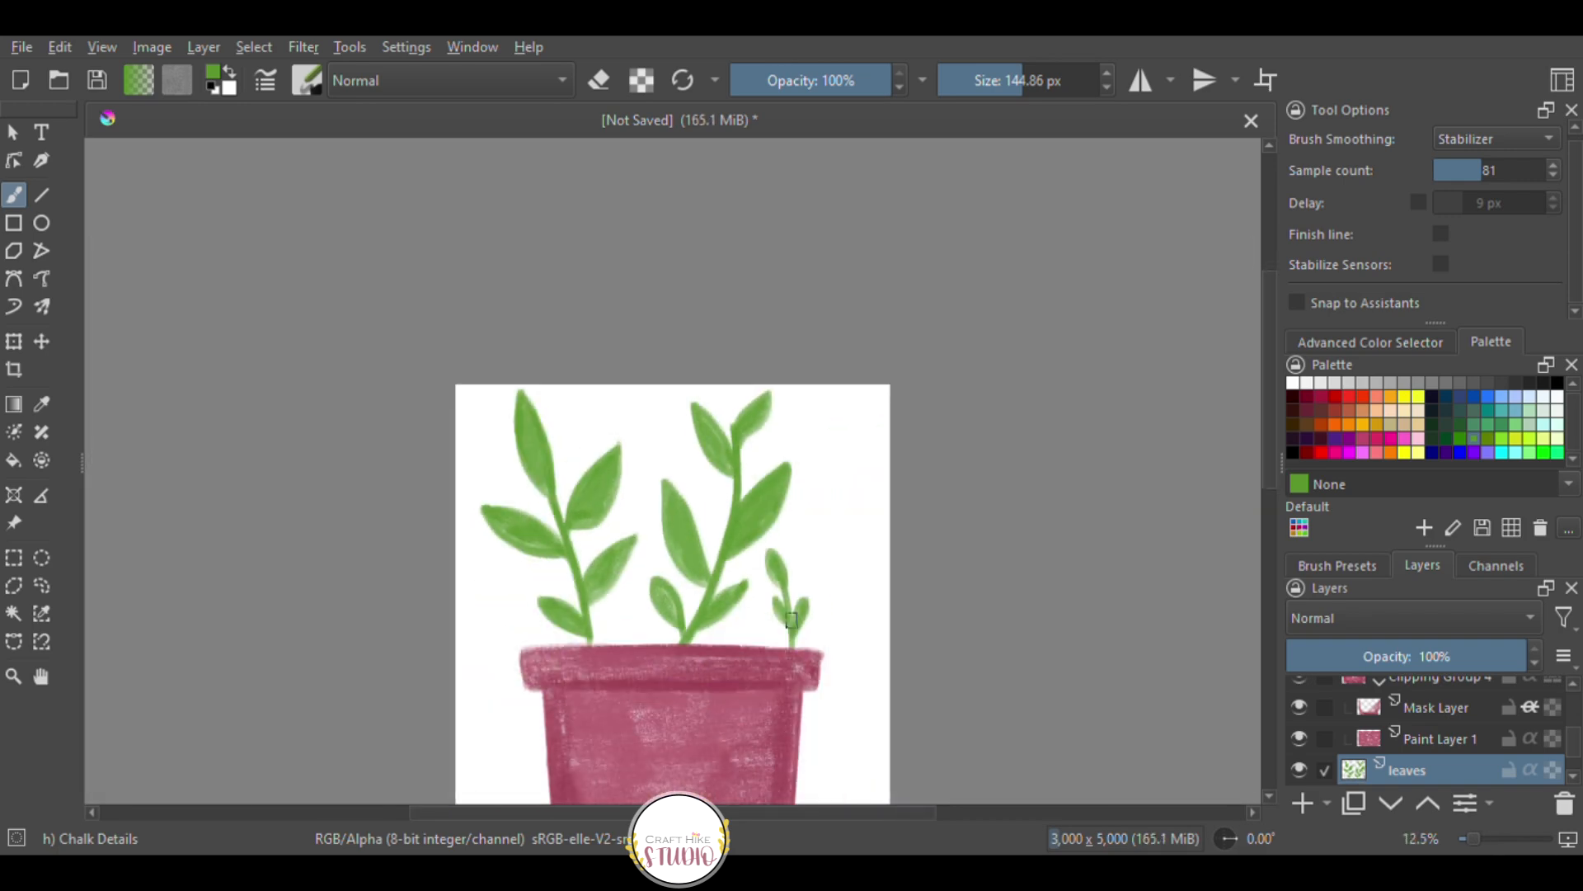
pyautogui.hotkey('ctrl', '-')
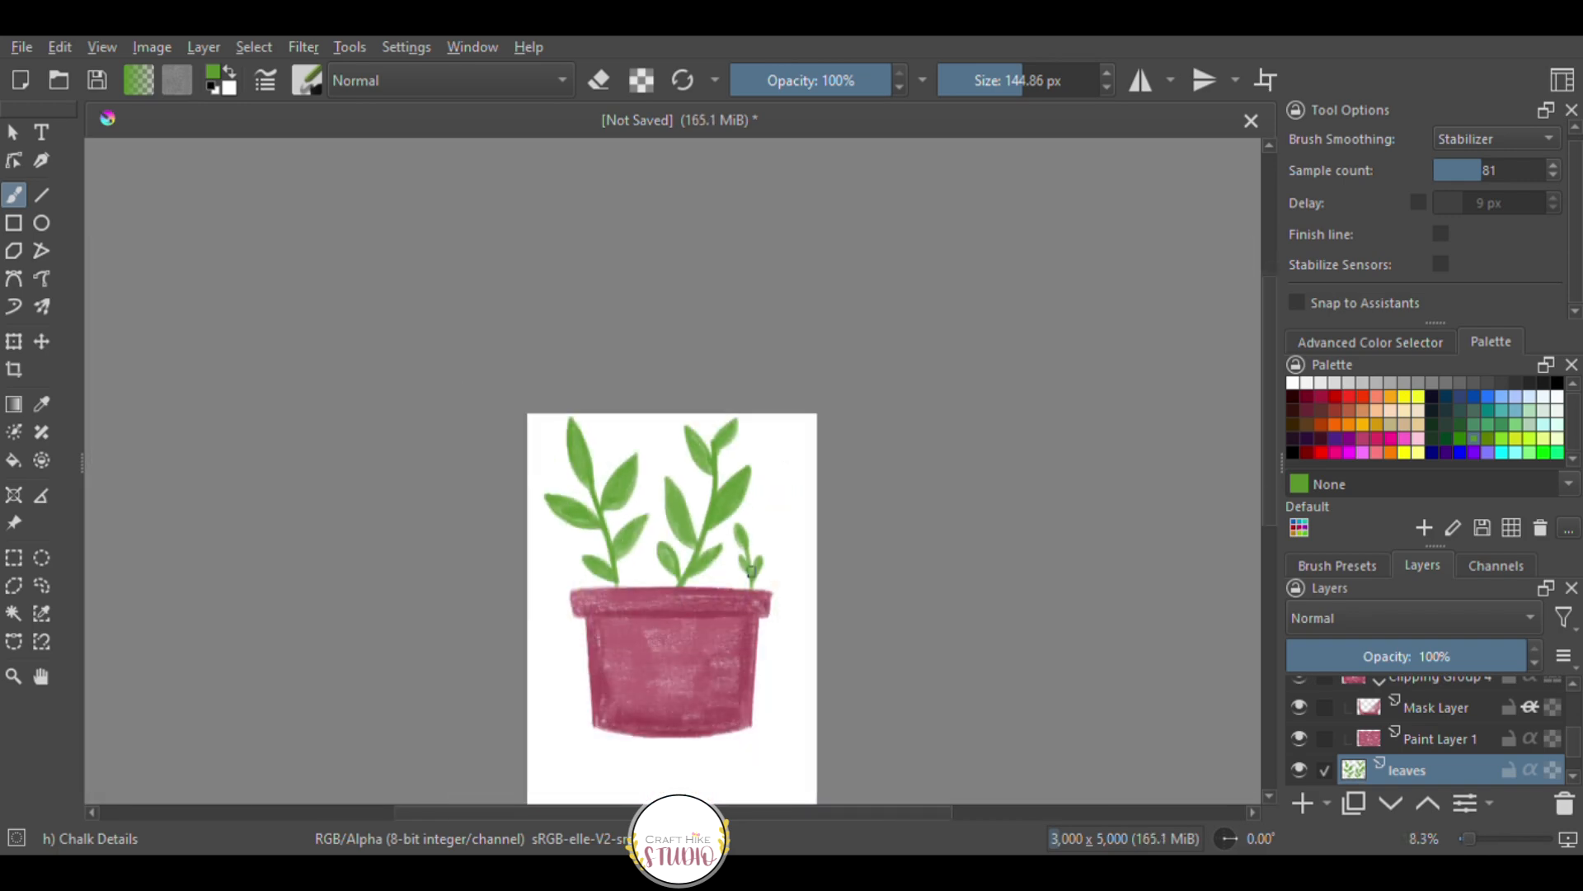
pyautogui.hotkey('ctrl', '-')
pyautogui.hotkey('ctrl', '-')
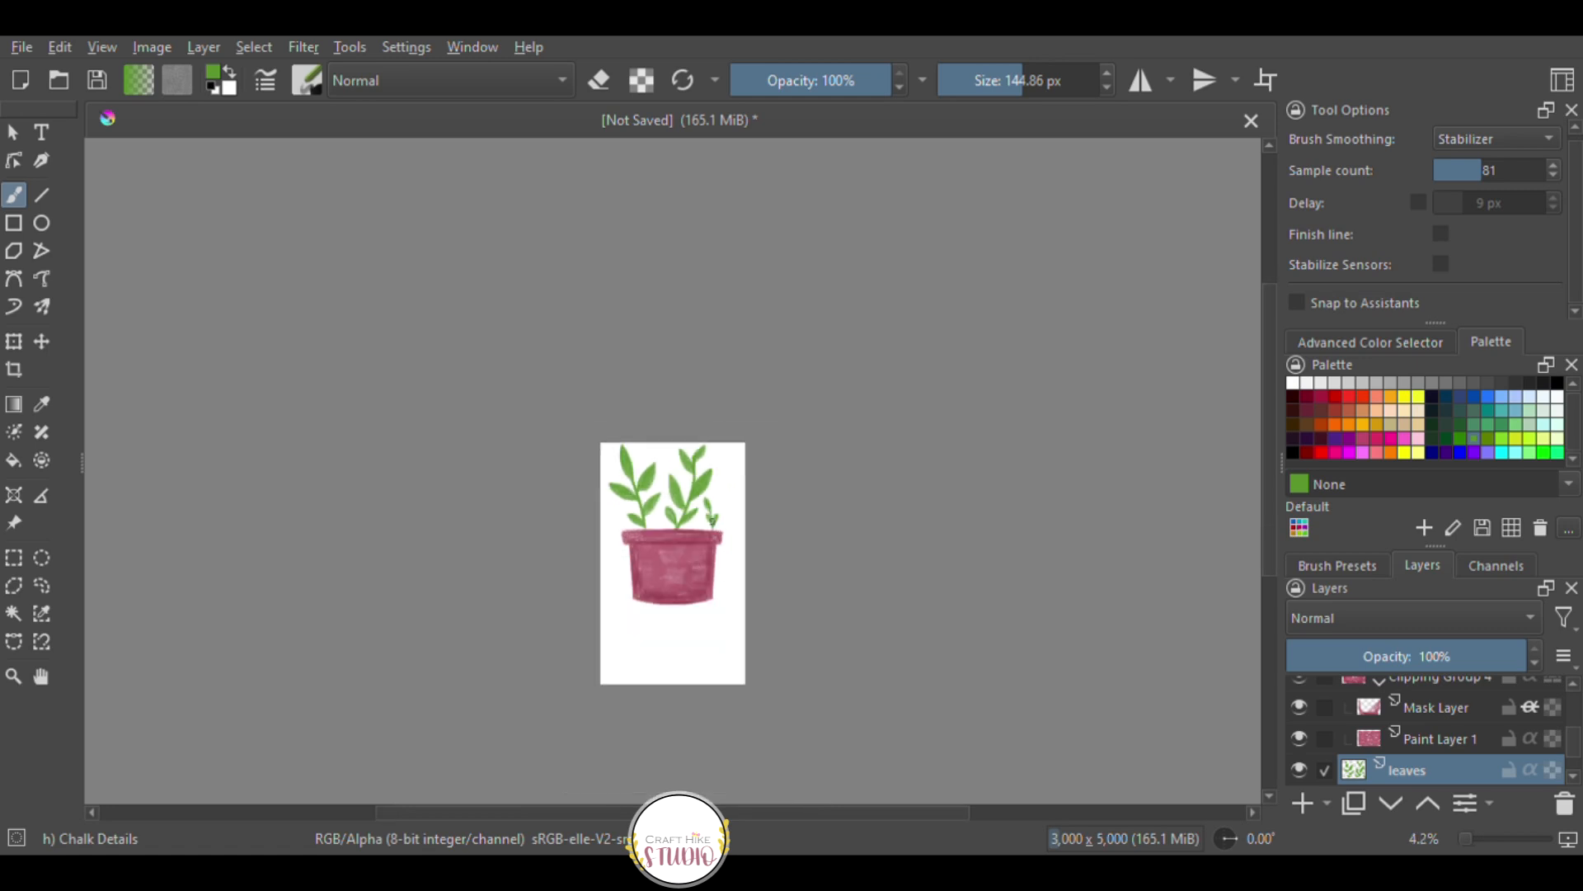
pyautogui.hotkey('ctrl', '+')
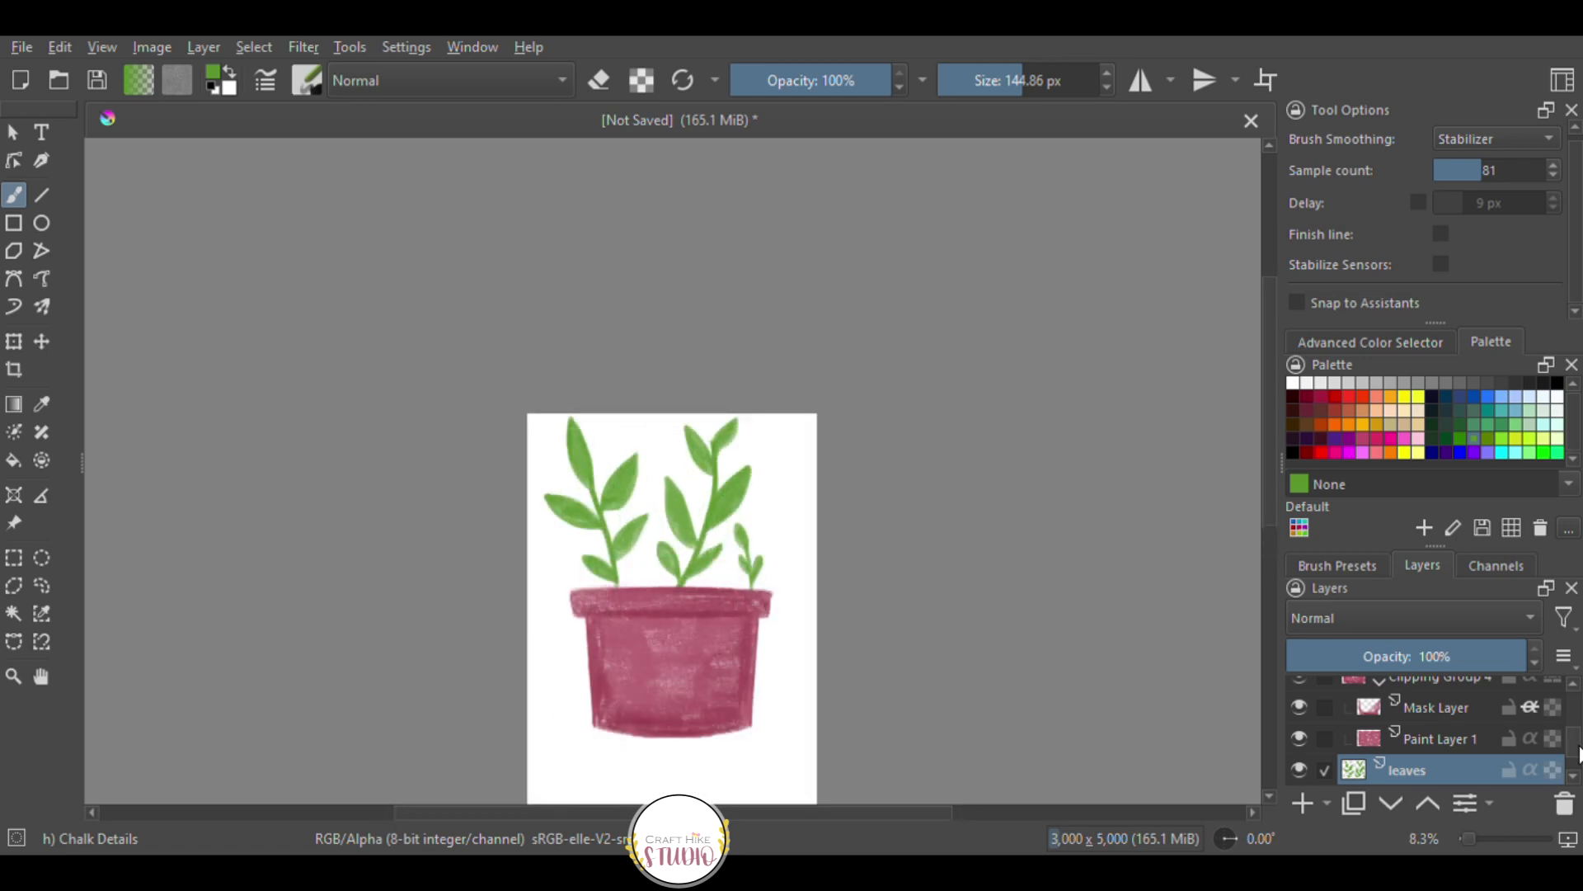
# Move the pot's clipping groups and the leaves layer together down and slightly right to center the drawing on the canvas.
pyautogui.scroll(1, 1574, 711)
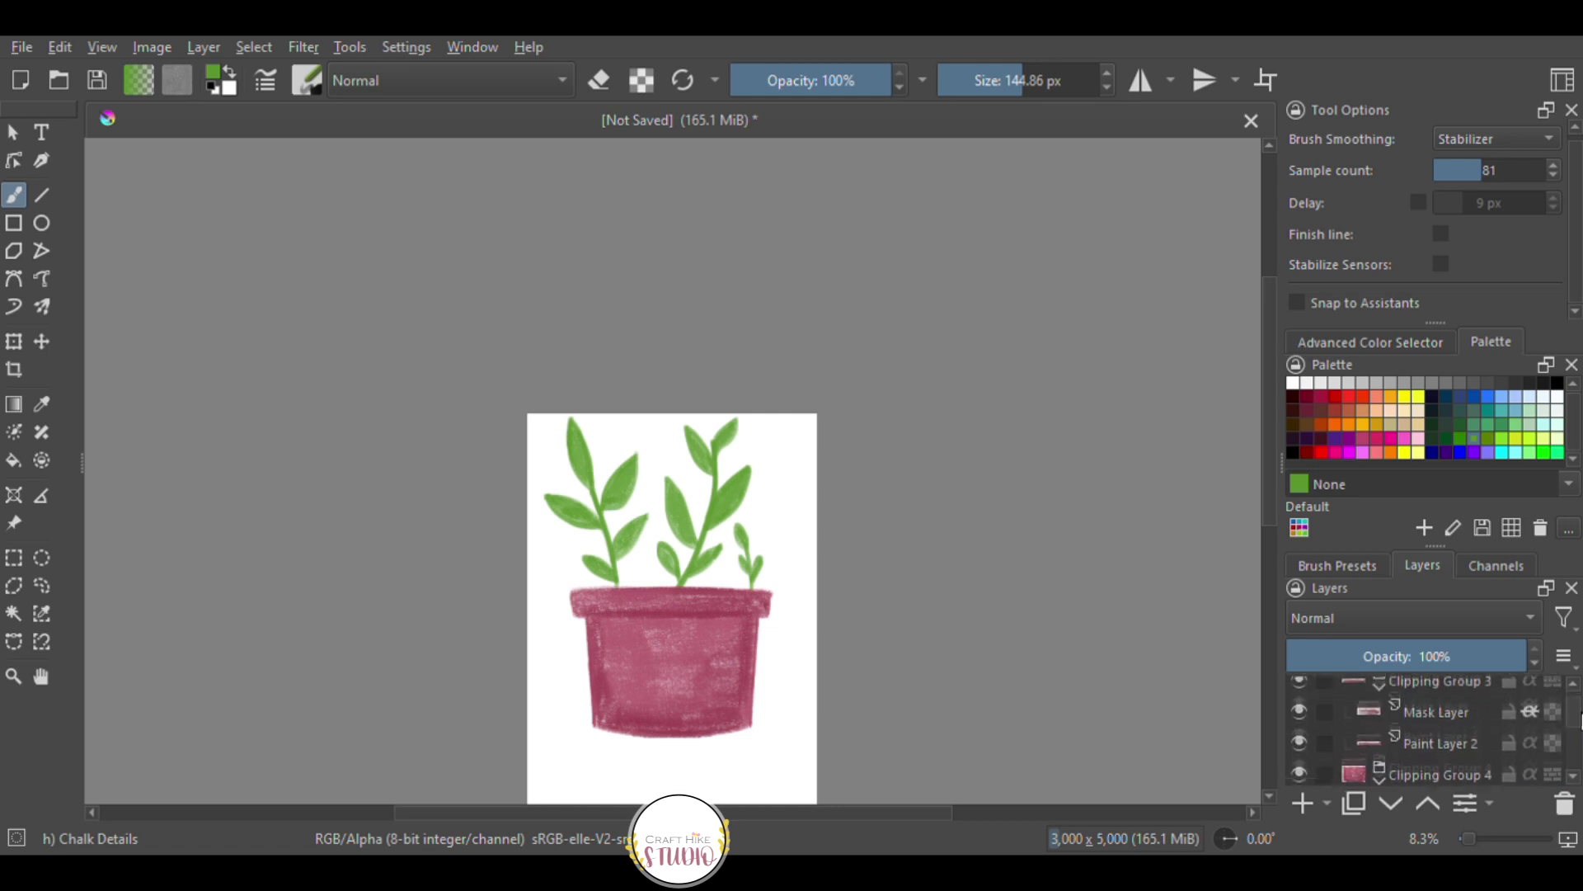
pyautogui.click(41, 341)
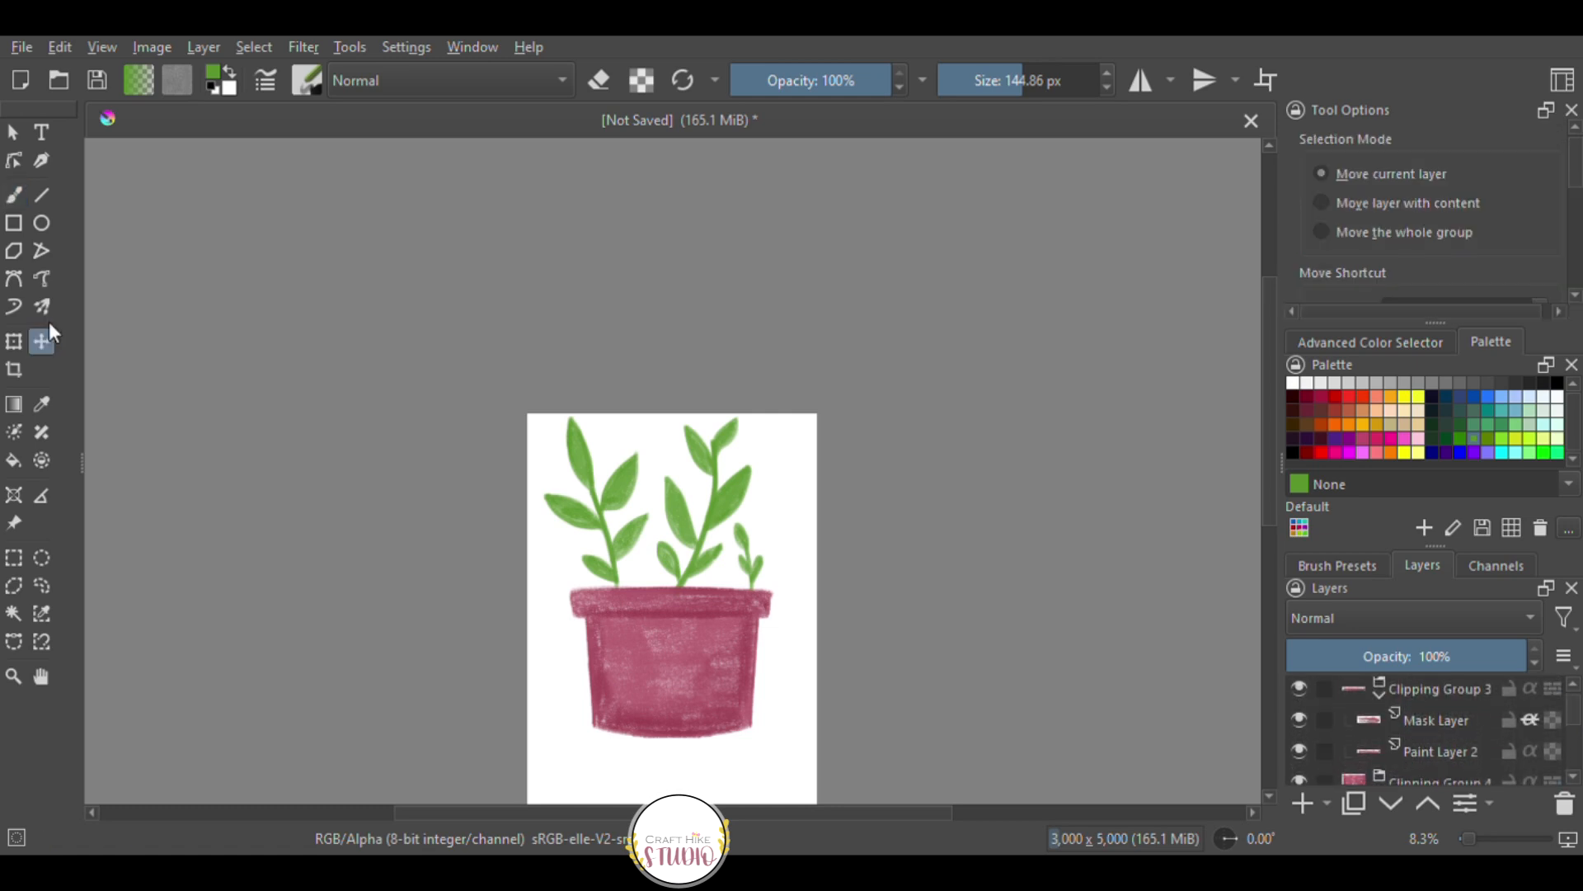
pyautogui.moveTo(699, 647); pyautogui.dragTo(710, 671)
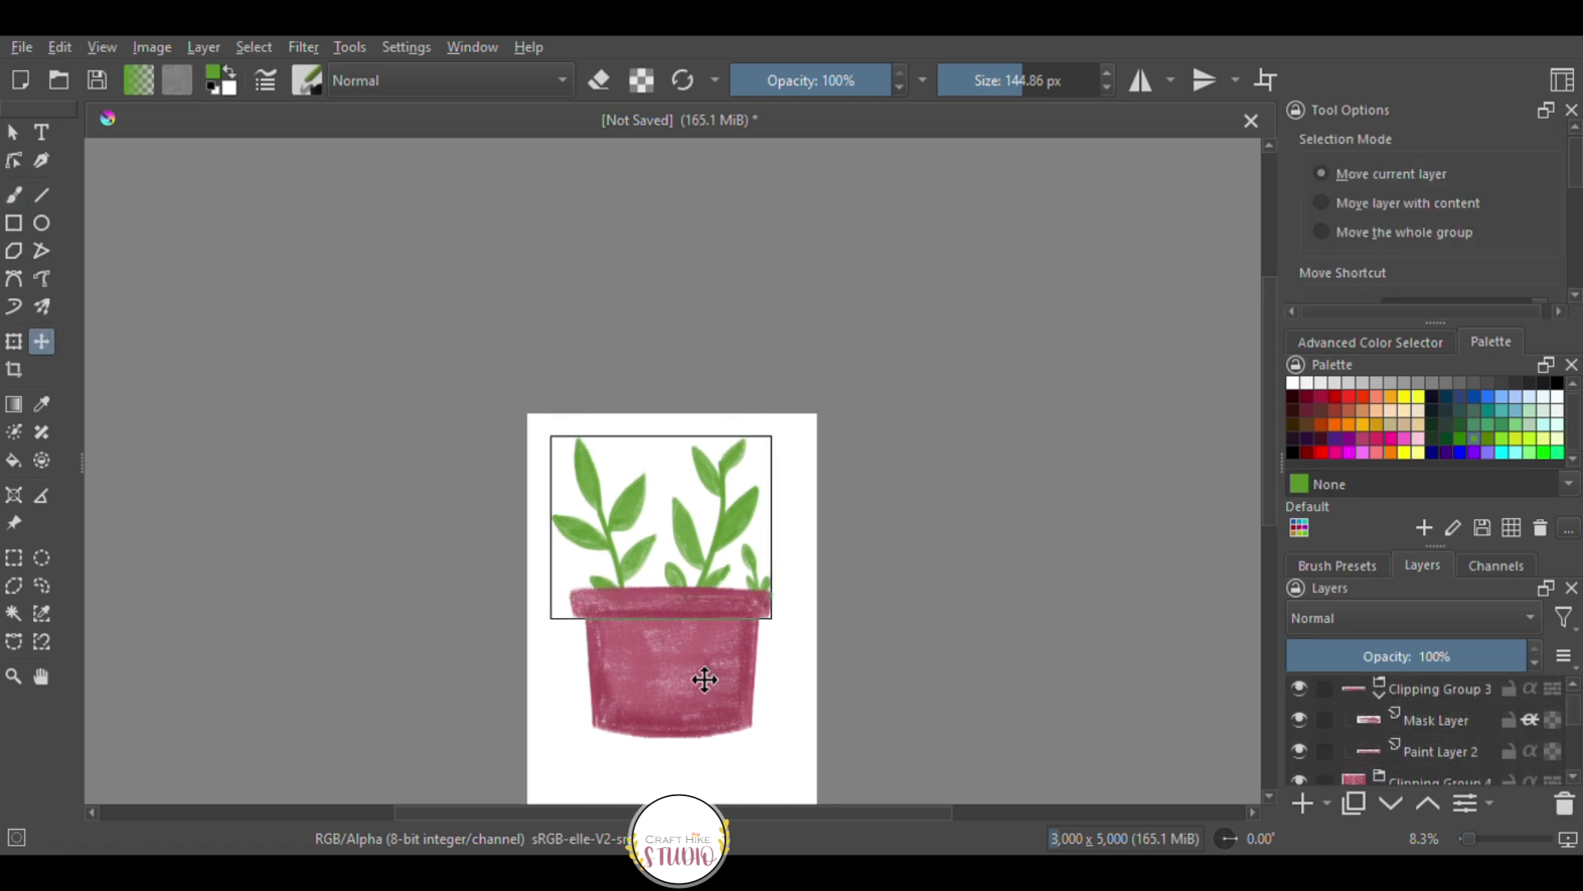
pyautogui.hotkey('ctrl', 'z')
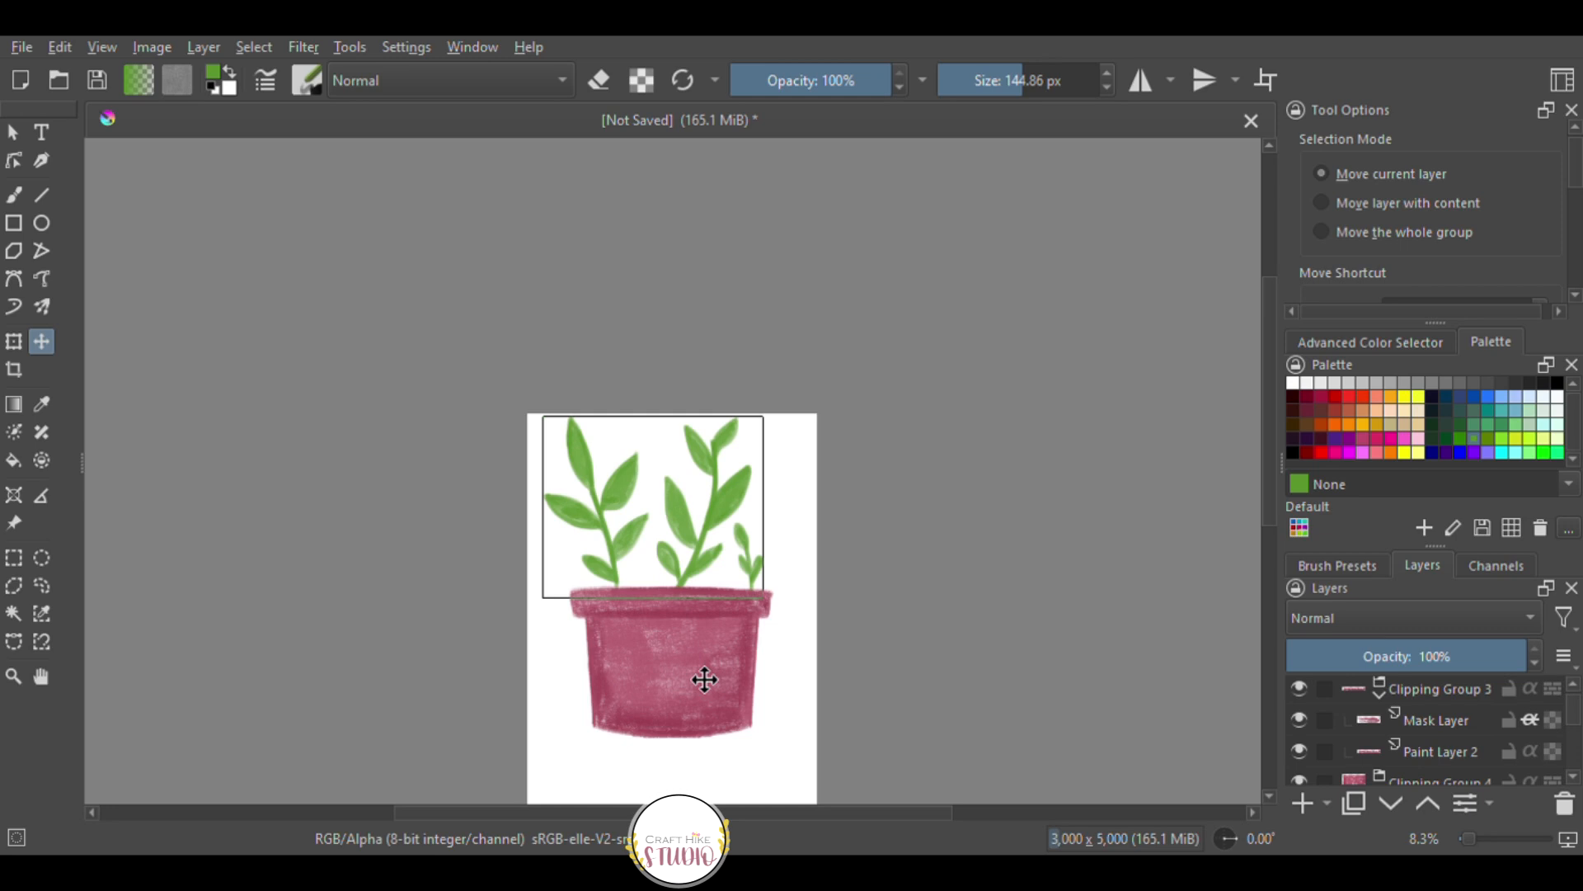
pyautogui.scroll(-2, 1577, 715)
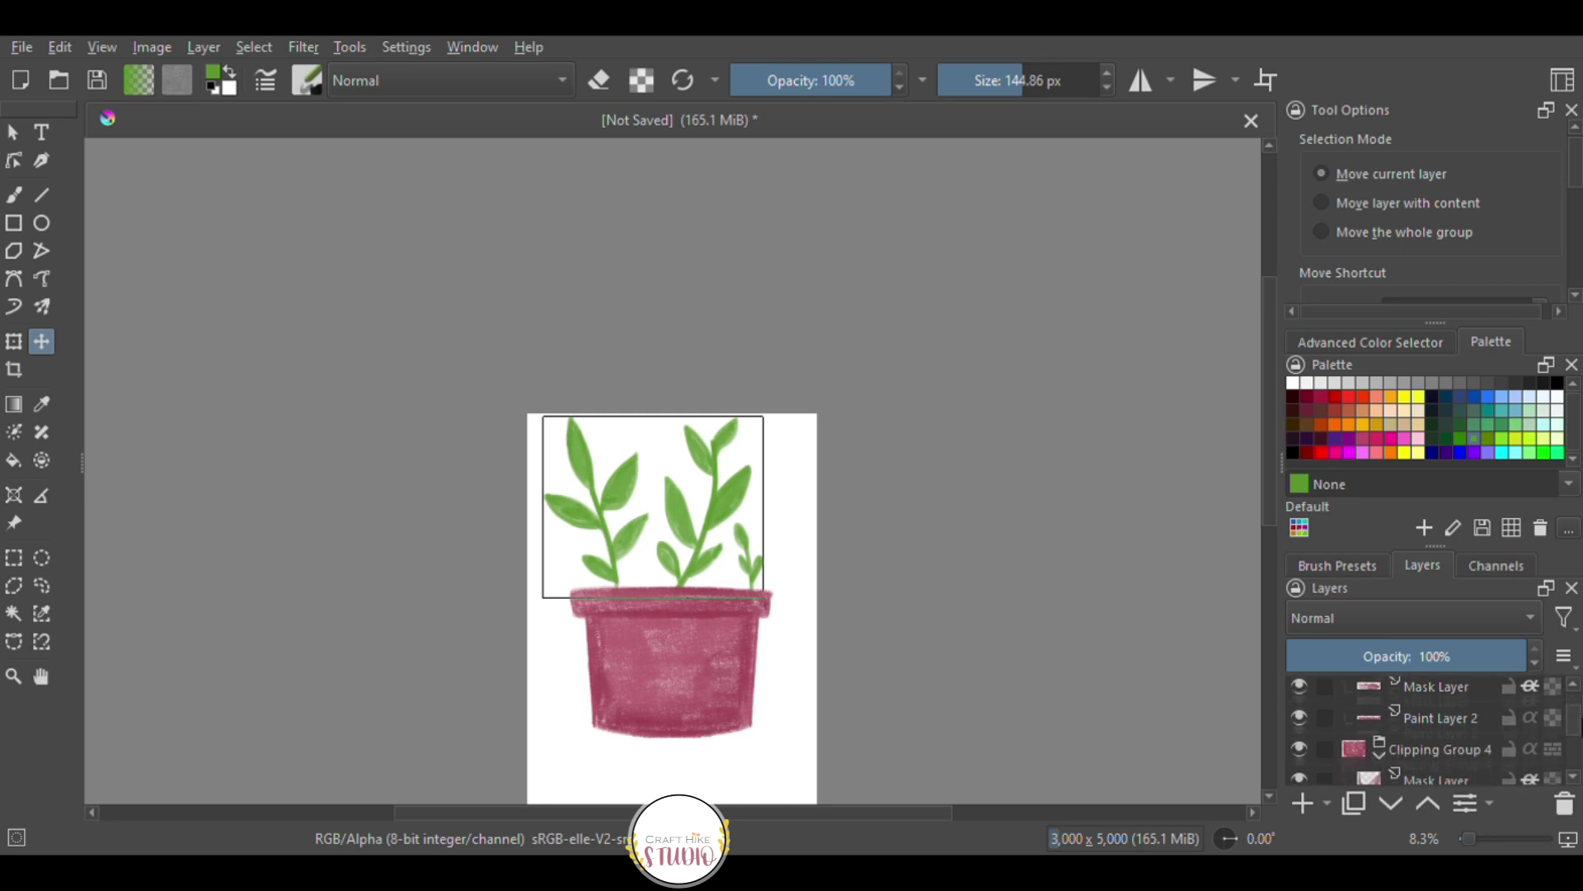
pyautogui.scroll(-2, 1580, 732)
pyautogui.scroll(2, 1580, 726)
pyautogui.scroll(1, 1573, 711)
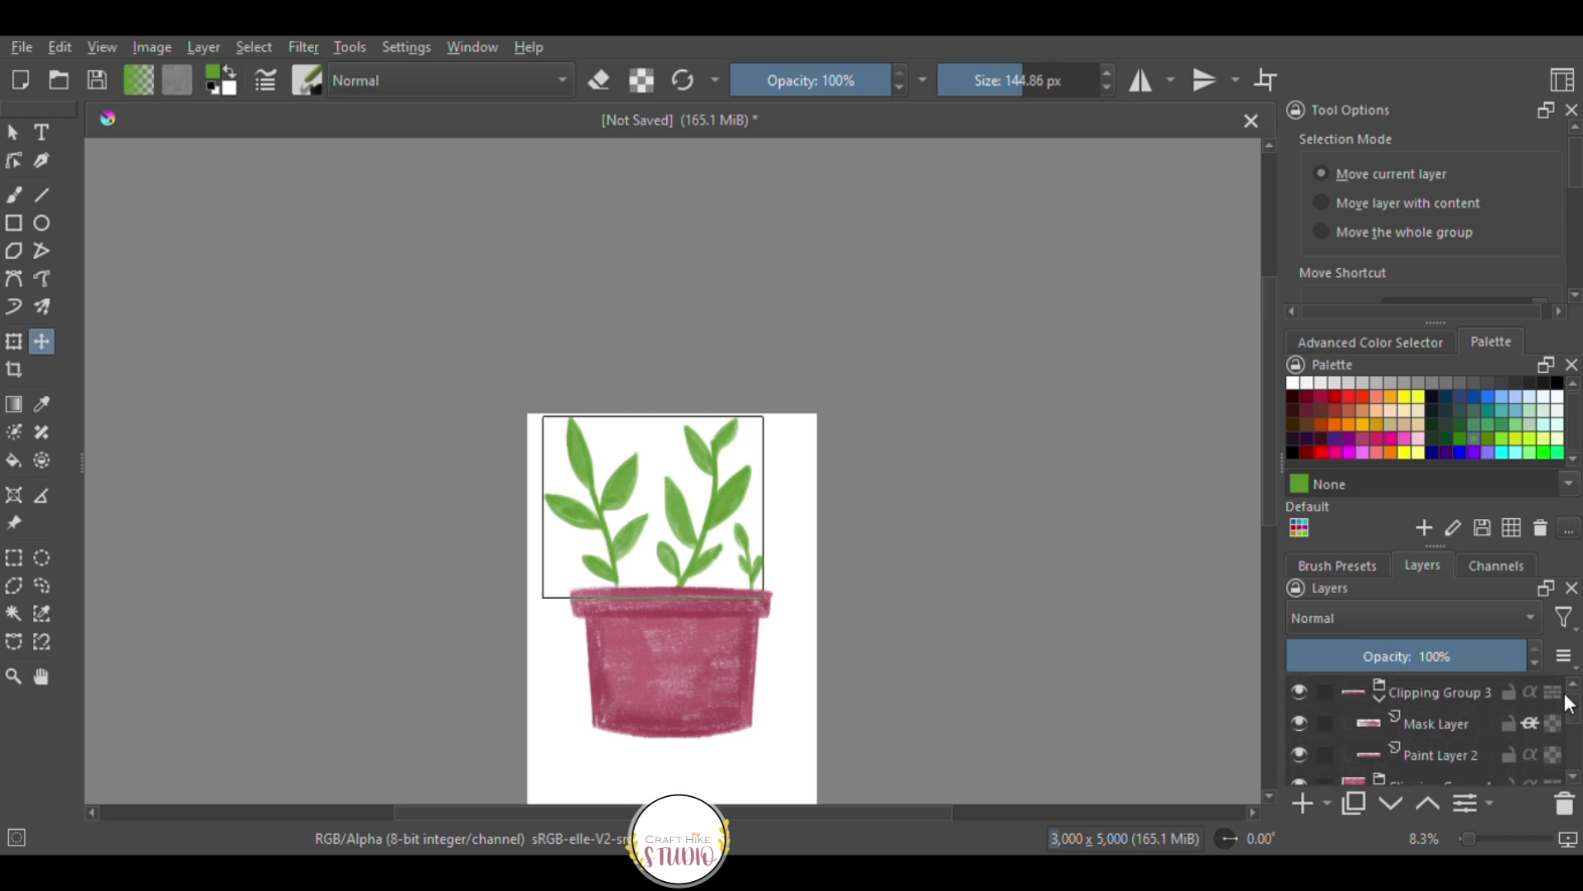
pyautogui.click(1447, 698)
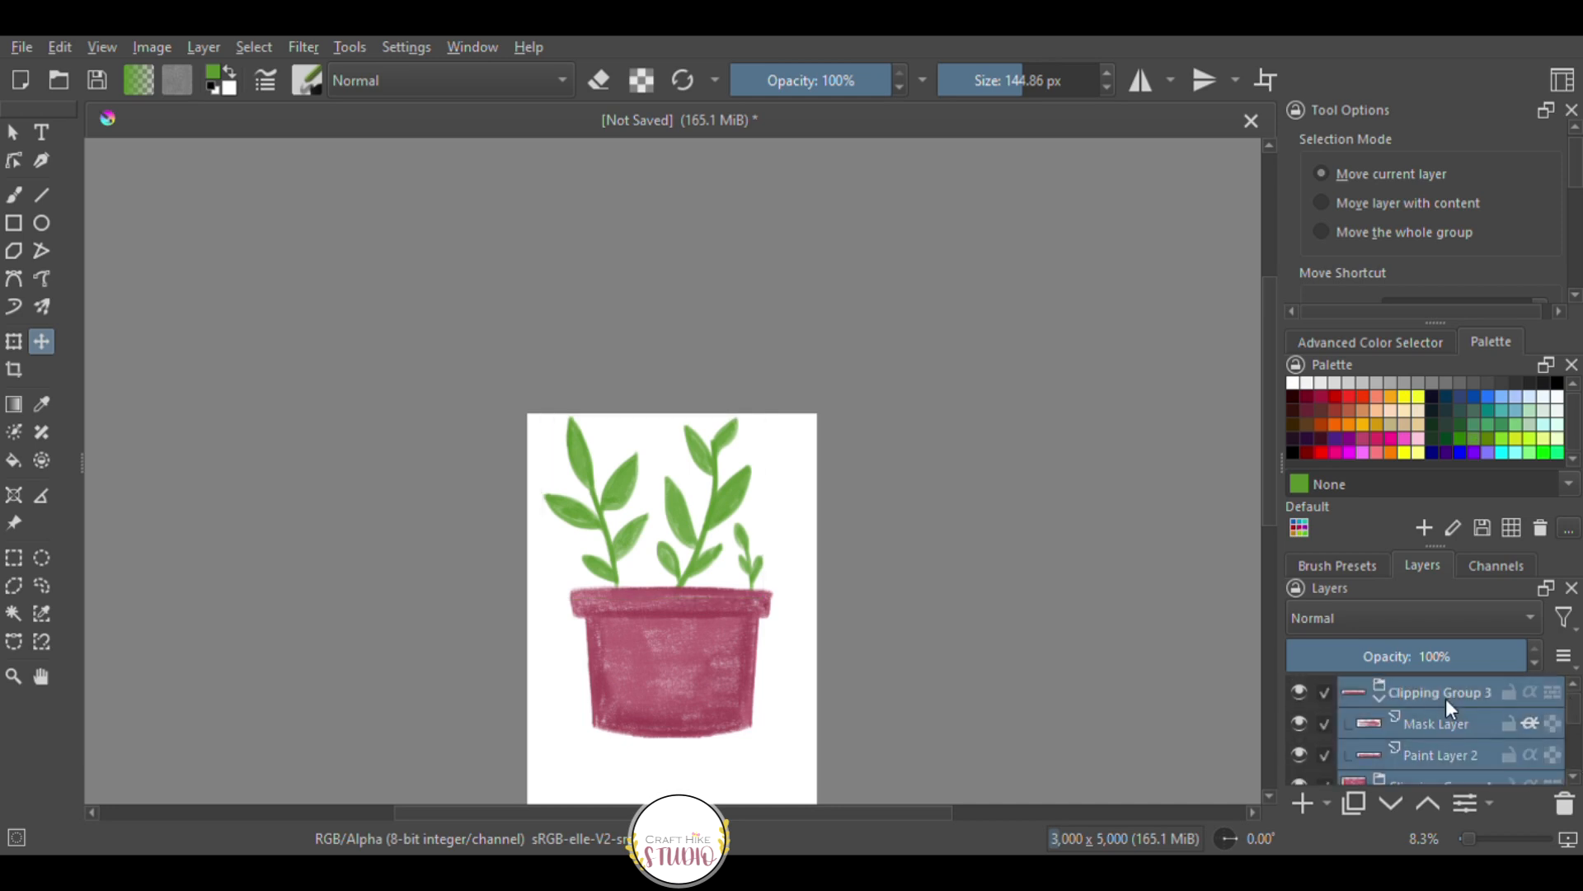
pyautogui.moveTo(700, 610); pyautogui.dragTo(710, 643)
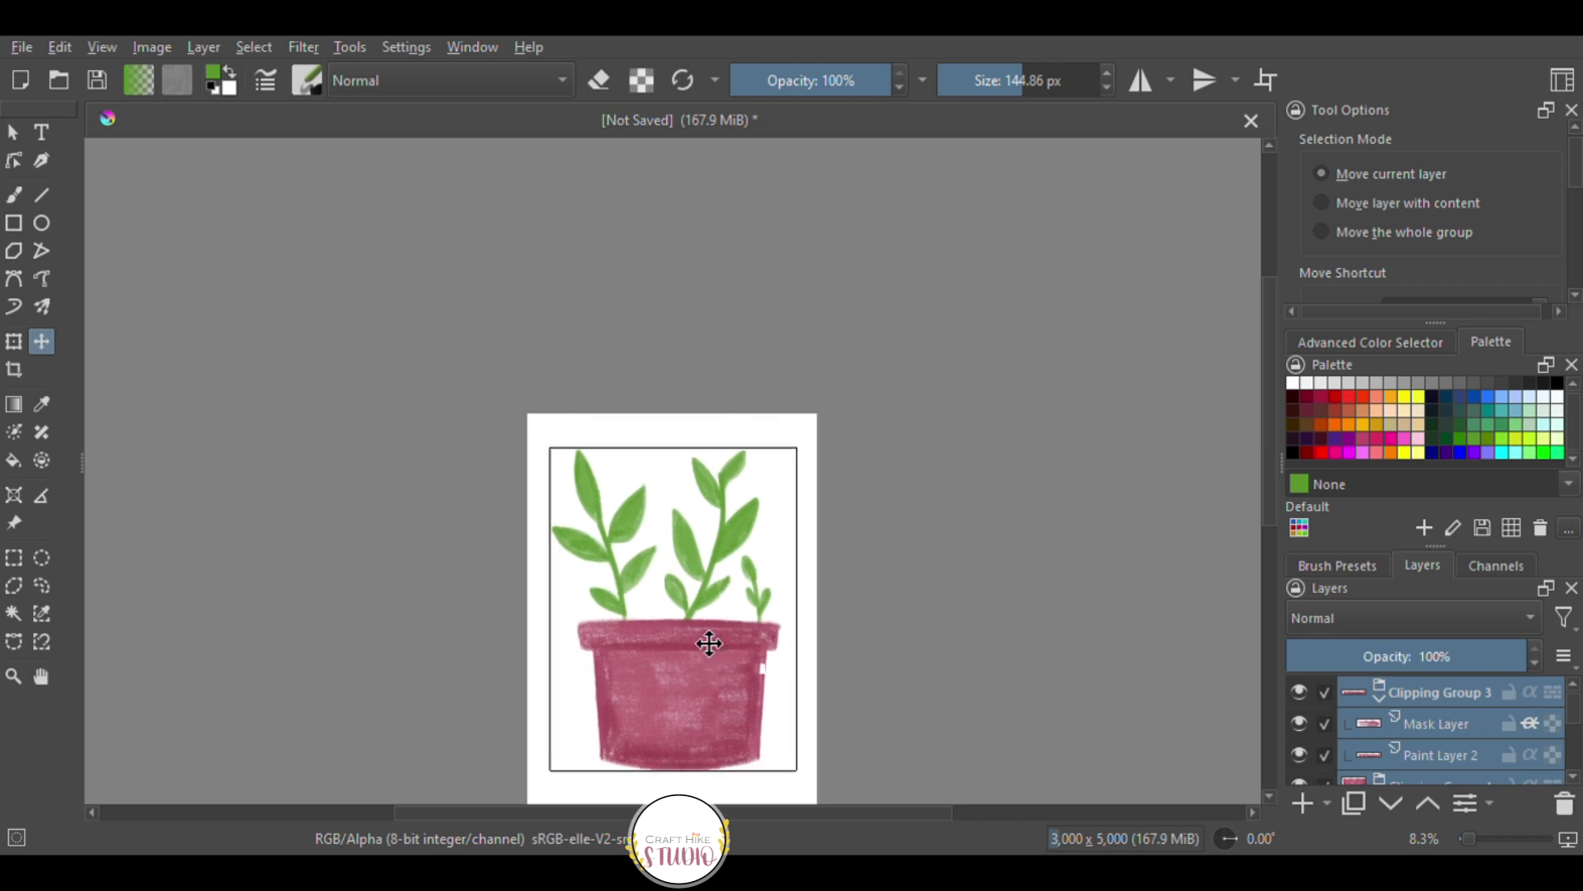
pyautogui.moveTo(1272, 490); pyautogui.dragTo(1271, 540)
pyautogui.moveTo(712, 592); pyautogui.dragTo(712, 620)
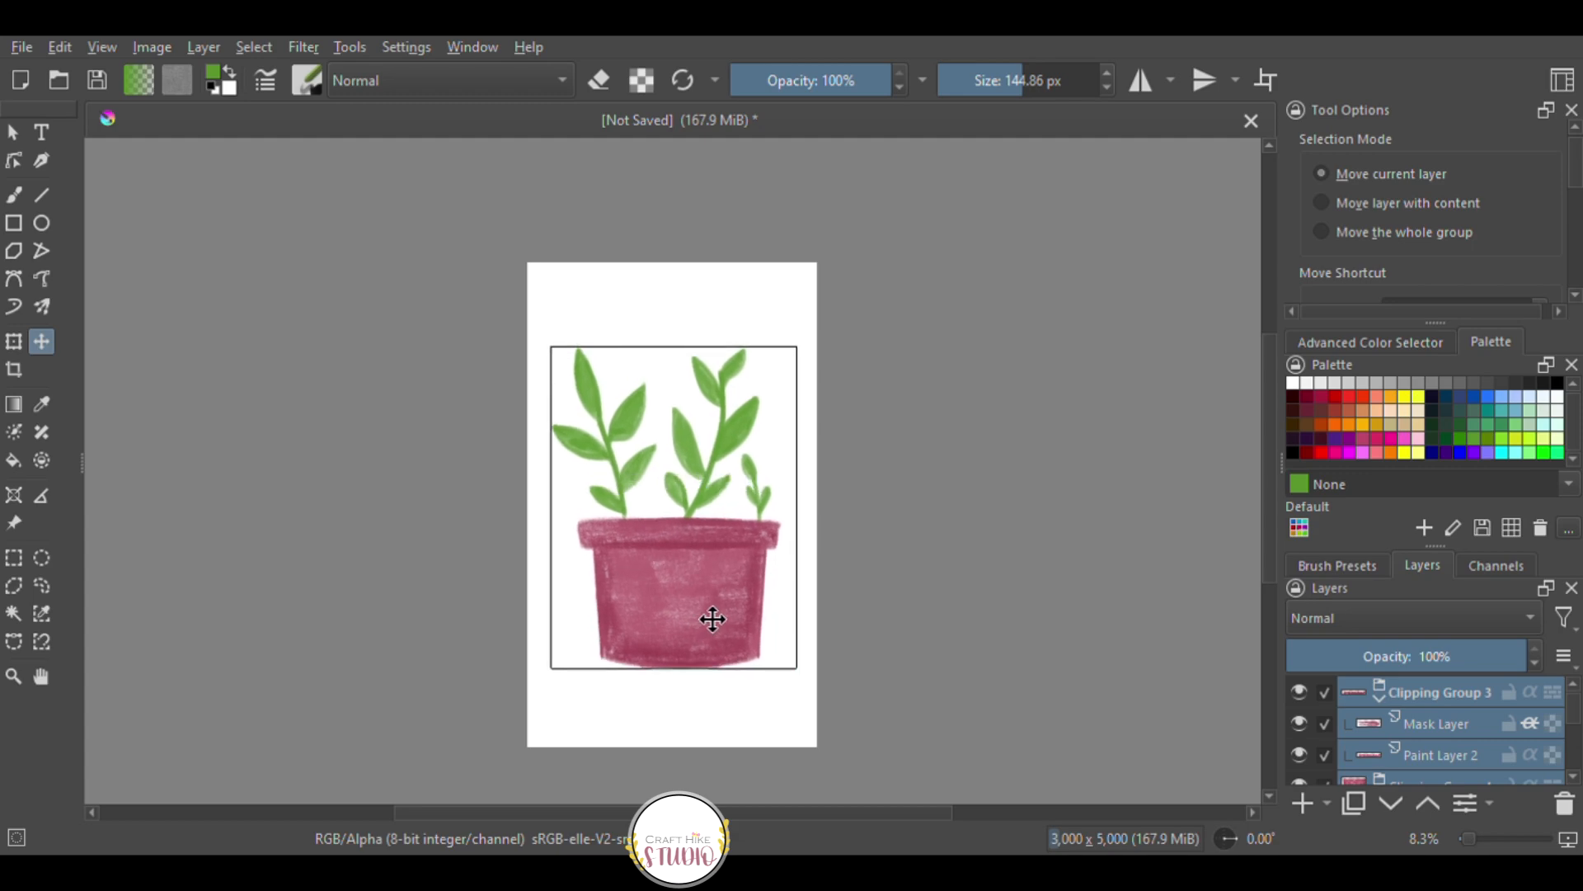
# Create a clipping group from the leaves layer alone.
pyautogui.click(1457, 722)
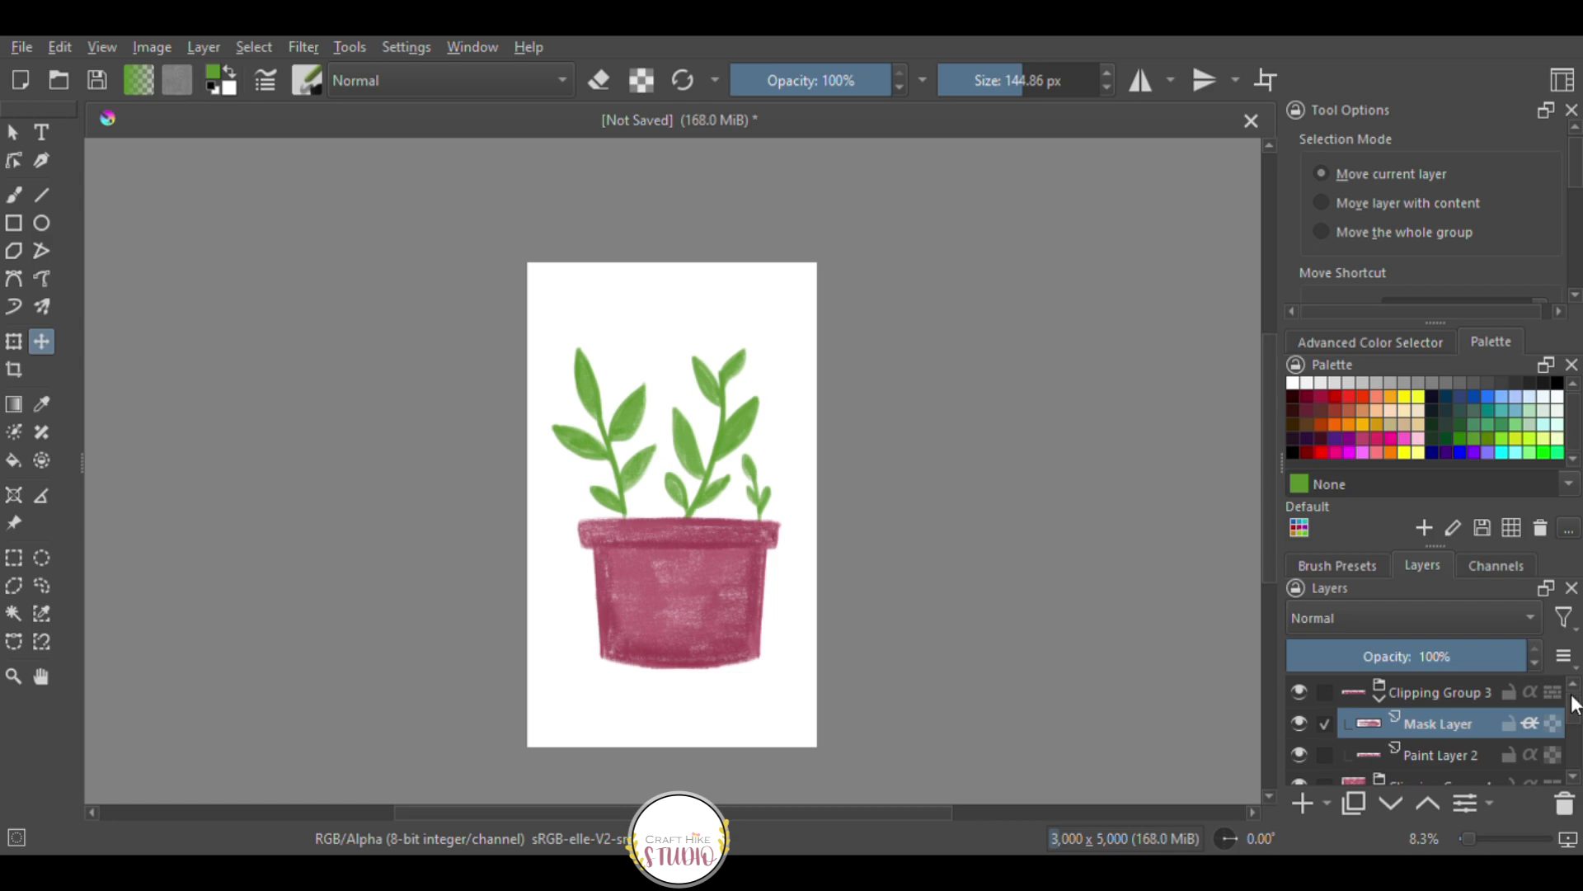
pyautogui.moveTo(1575, 703); pyautogui.dragTo(1576, 763)
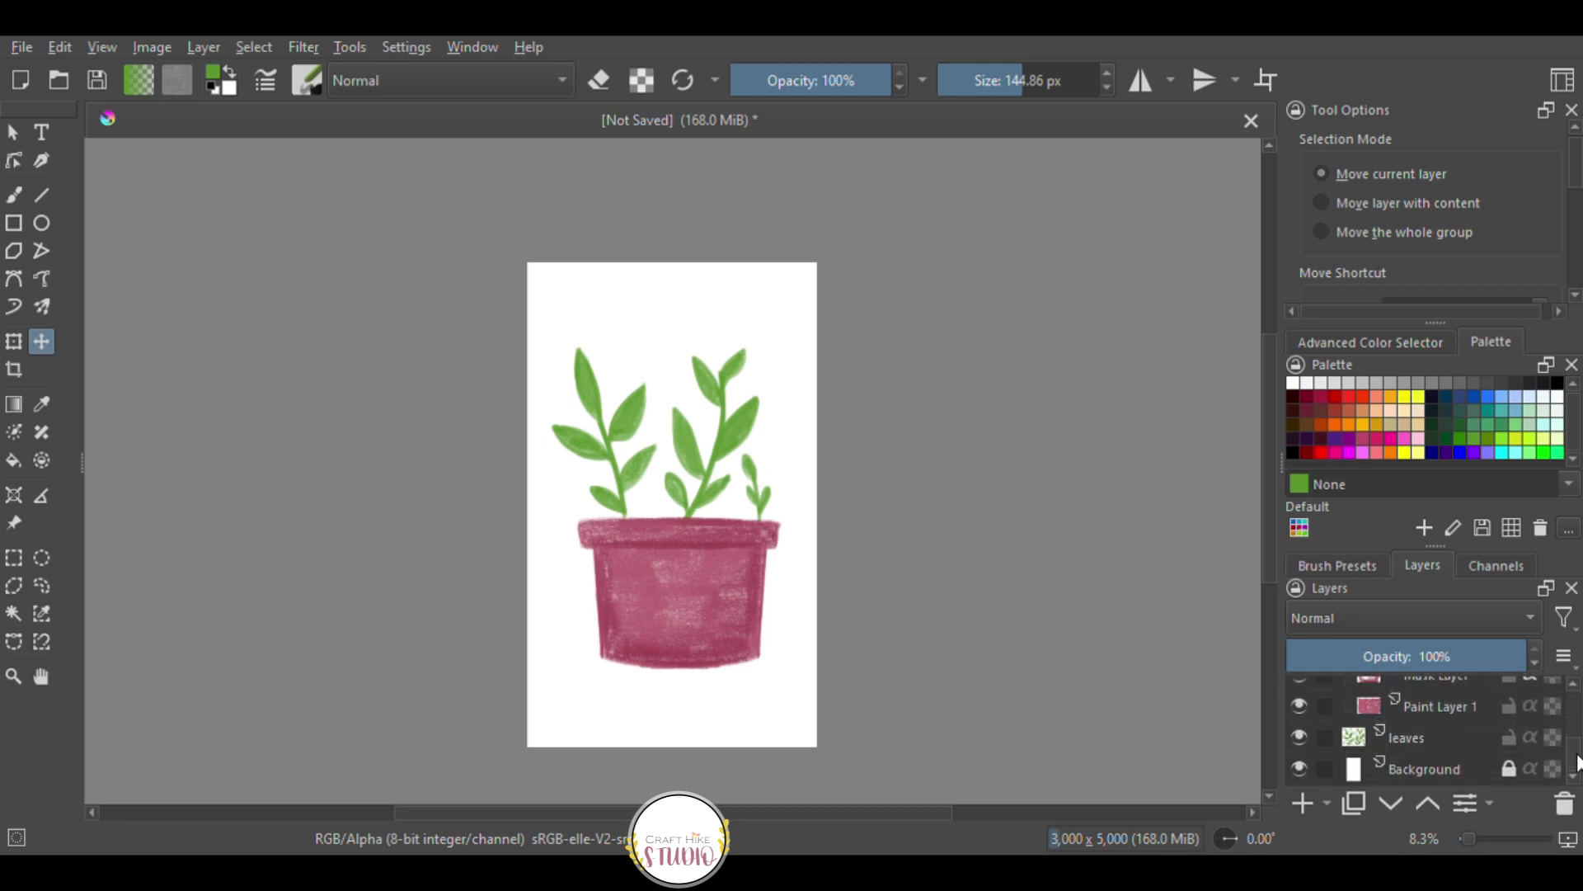
pyautogui.click(1425, 739)
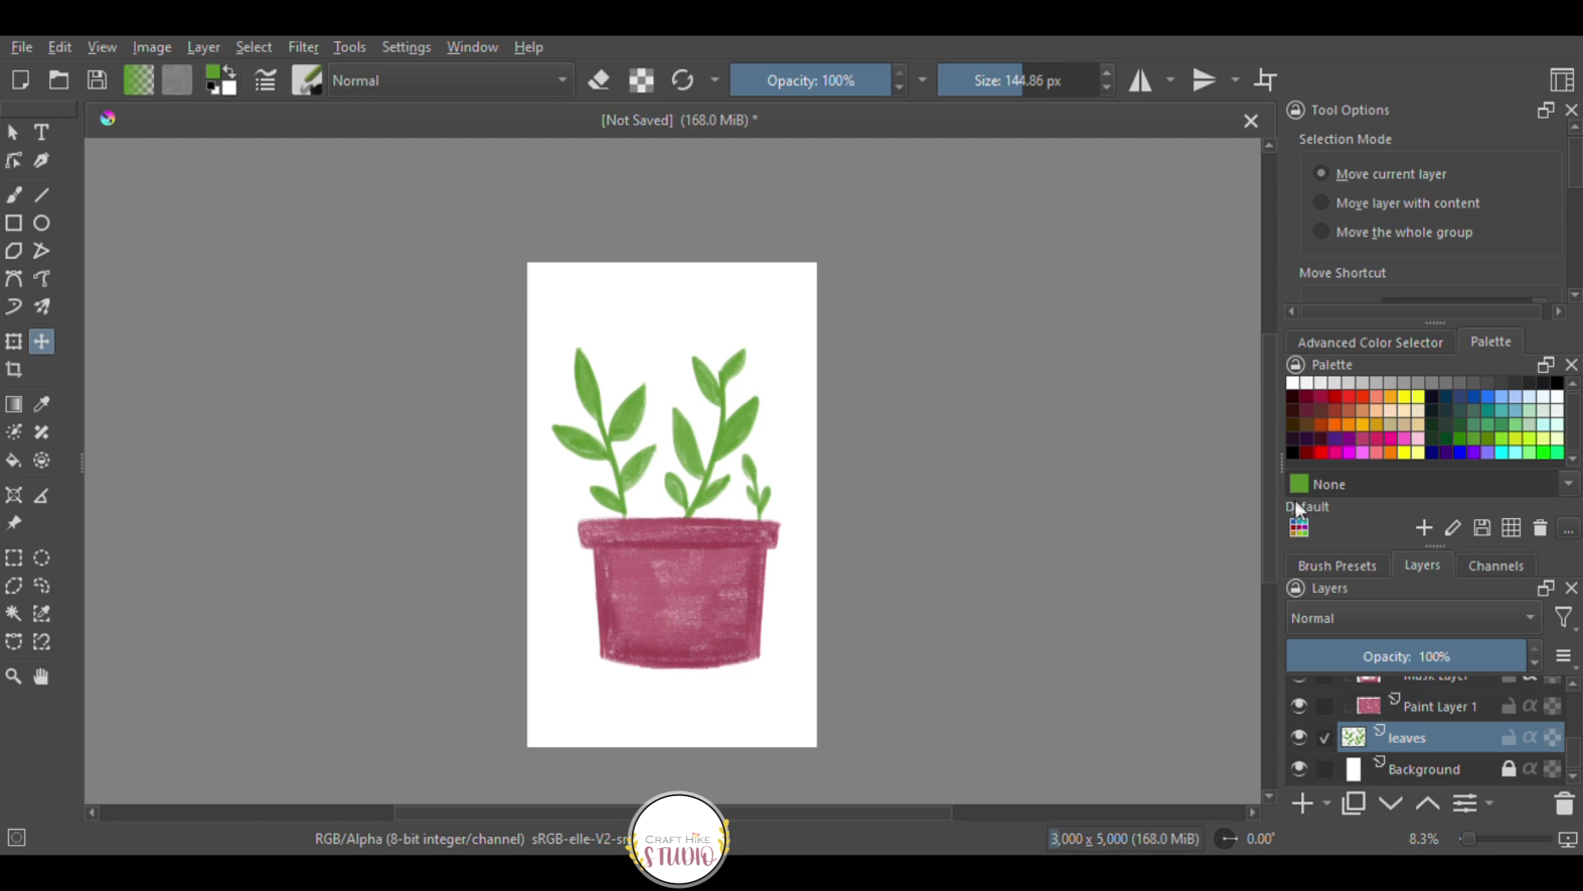
pyautogui.hotkey('ctrl', 'shift', 'g')
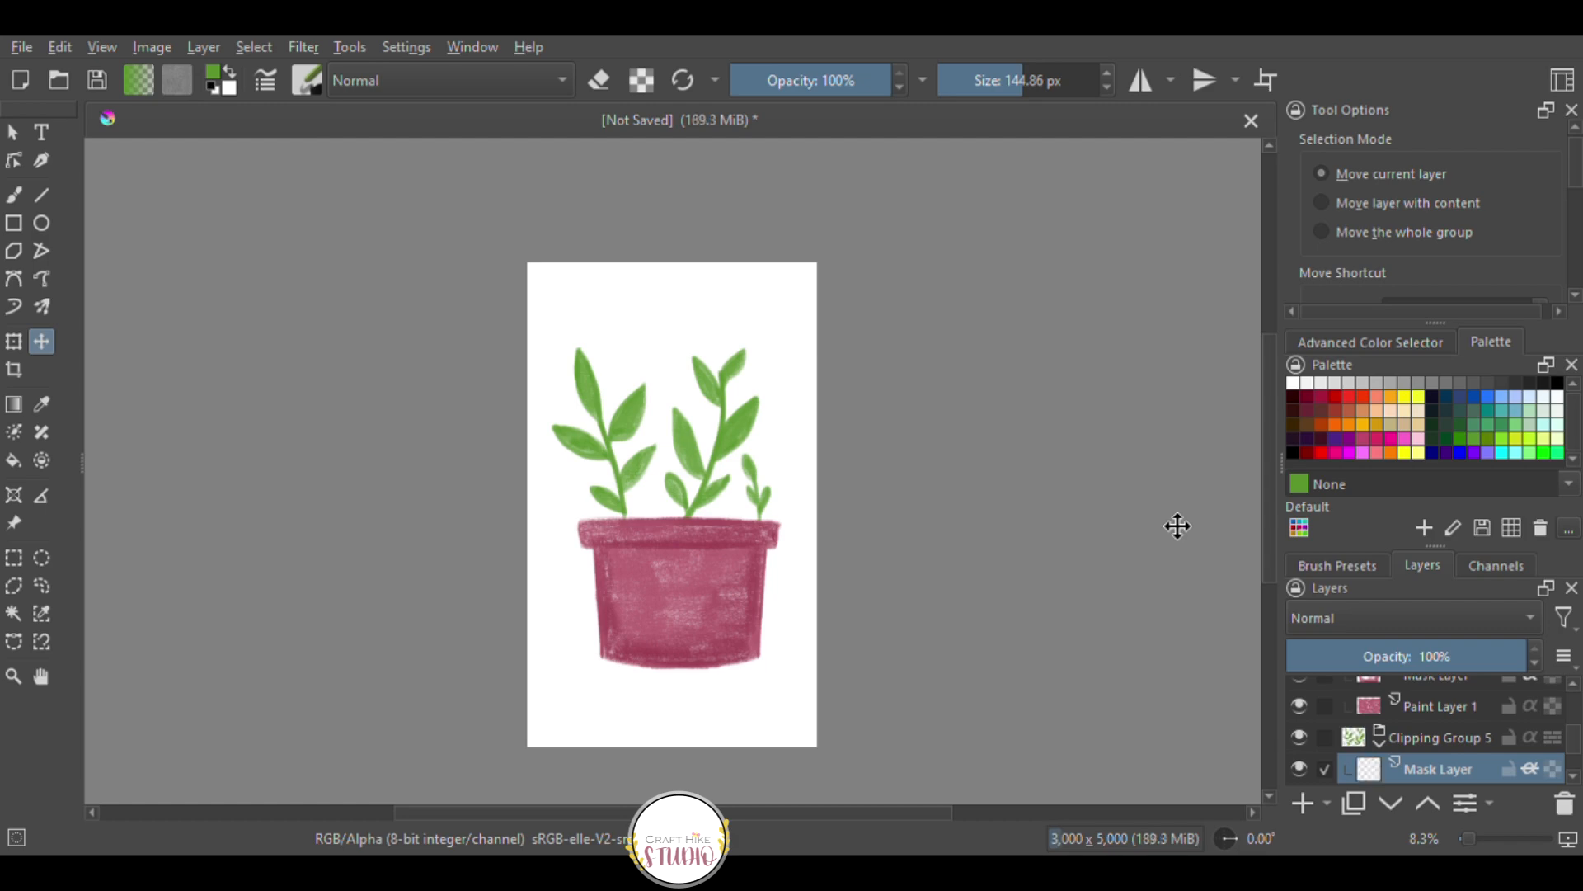
# Using the freehand brush at 144.86 px in a lighter, muted green, paint highlights on the middle plant's leaves in the clipped mask layer.
pyautogui.press('+')
pyautogui.press('+')
pyautogui.press('+')
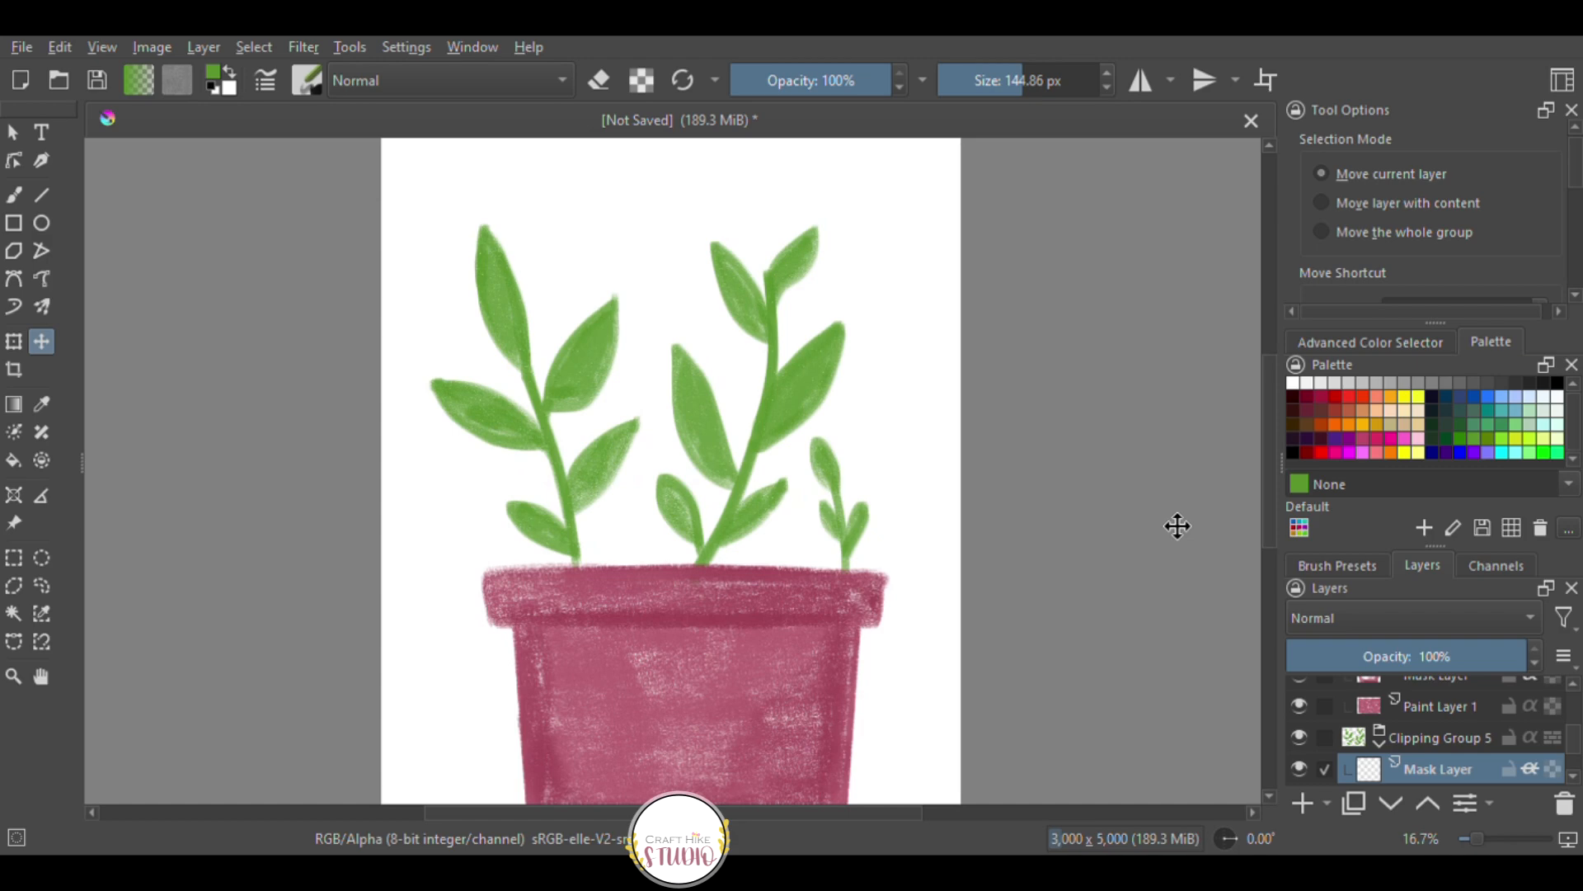
pyautogui.press('-')
pyautogui.press('Down')
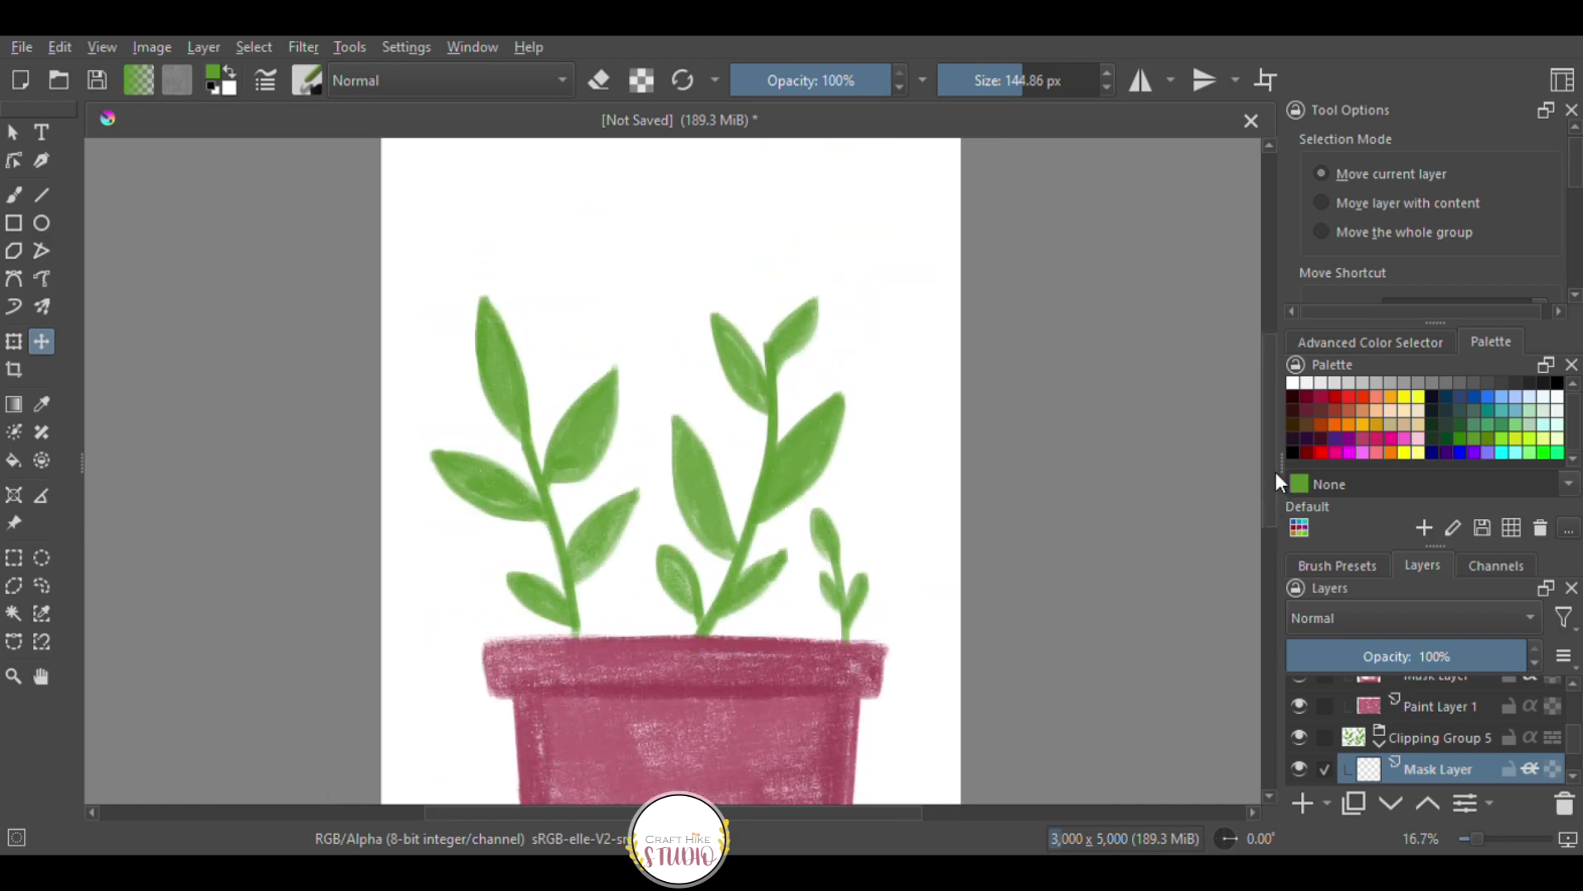
pyautogui.click(1425, 341)
pyautogui.moveTo(1432, 422); pyautogui.dragTo(1424, 428)
pyautogui.moveTo(1025, 93); pyautogui.dragTo(1033, 91)
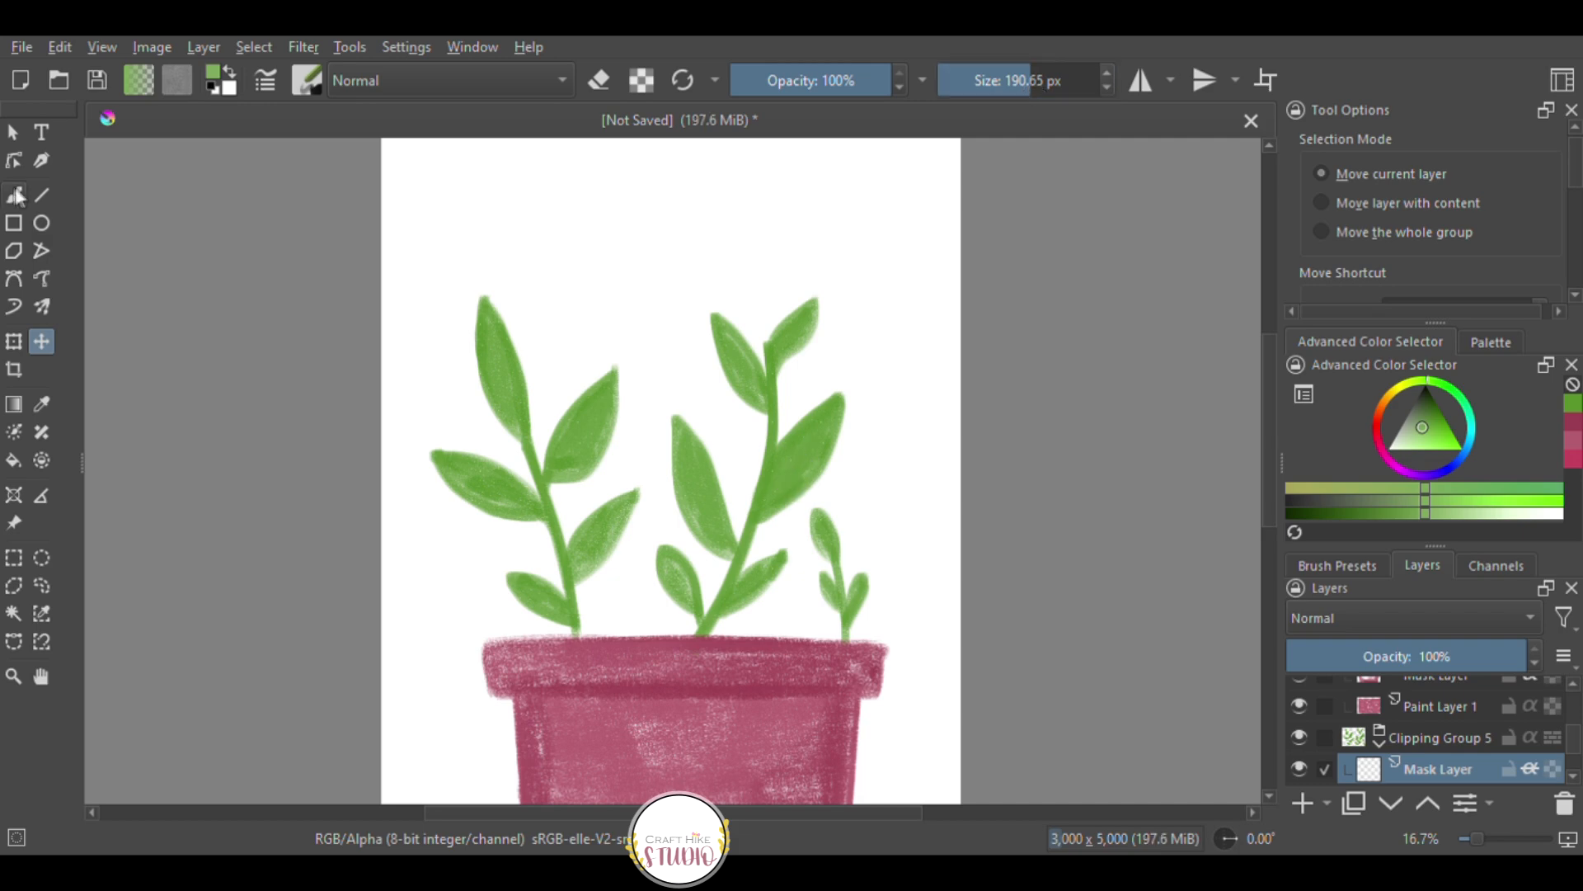
pyautogui.click(16, 197)
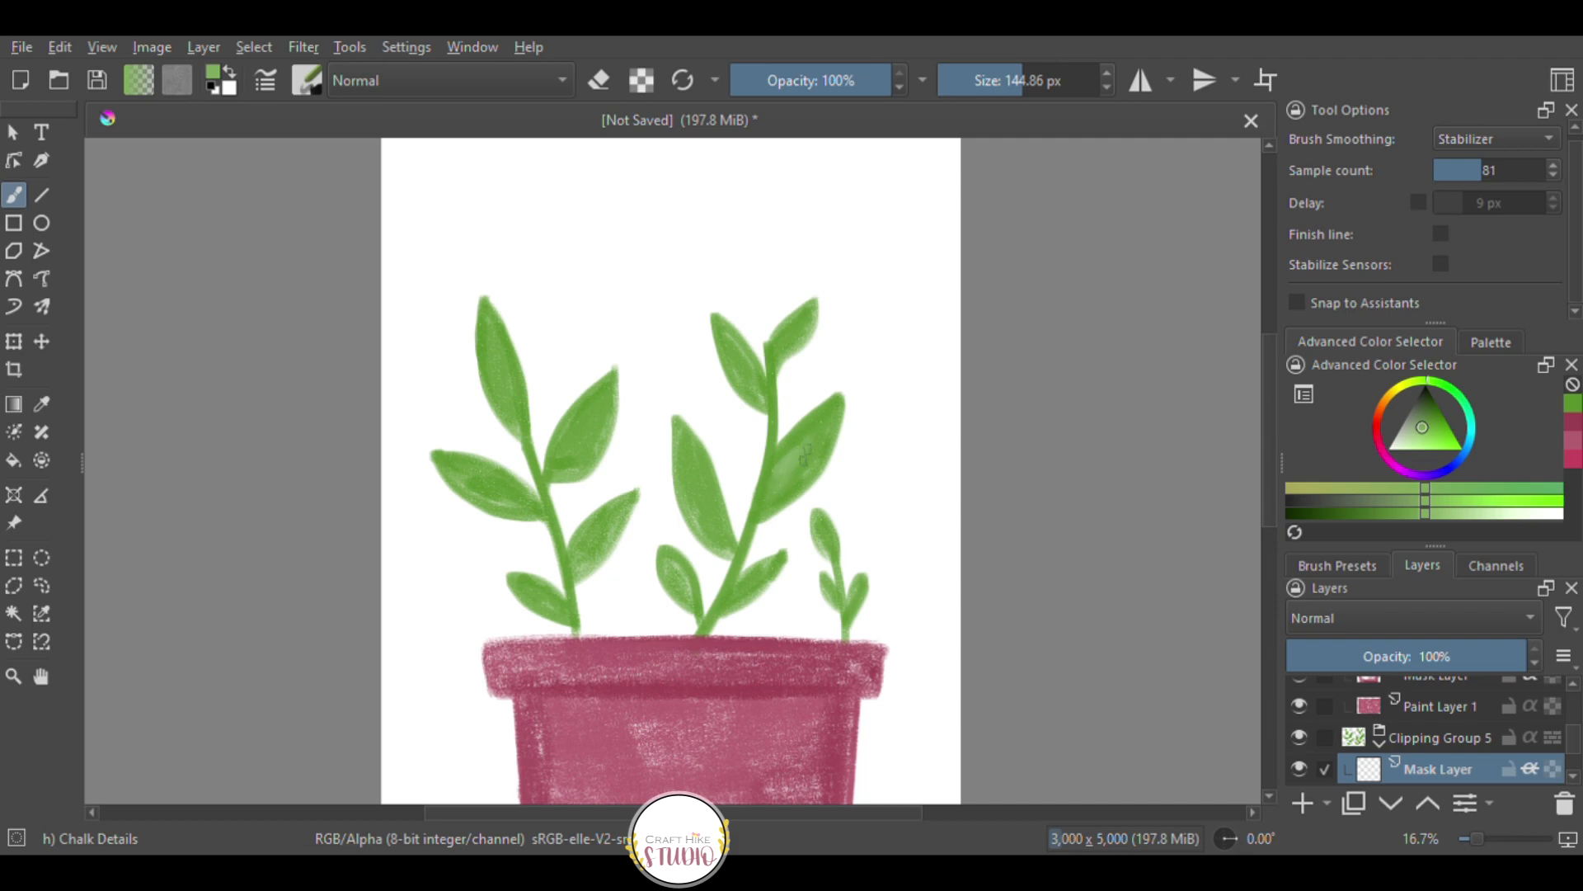
pyautogui.moveTo(813, 439); pyautogui.dragTo(791, 468)
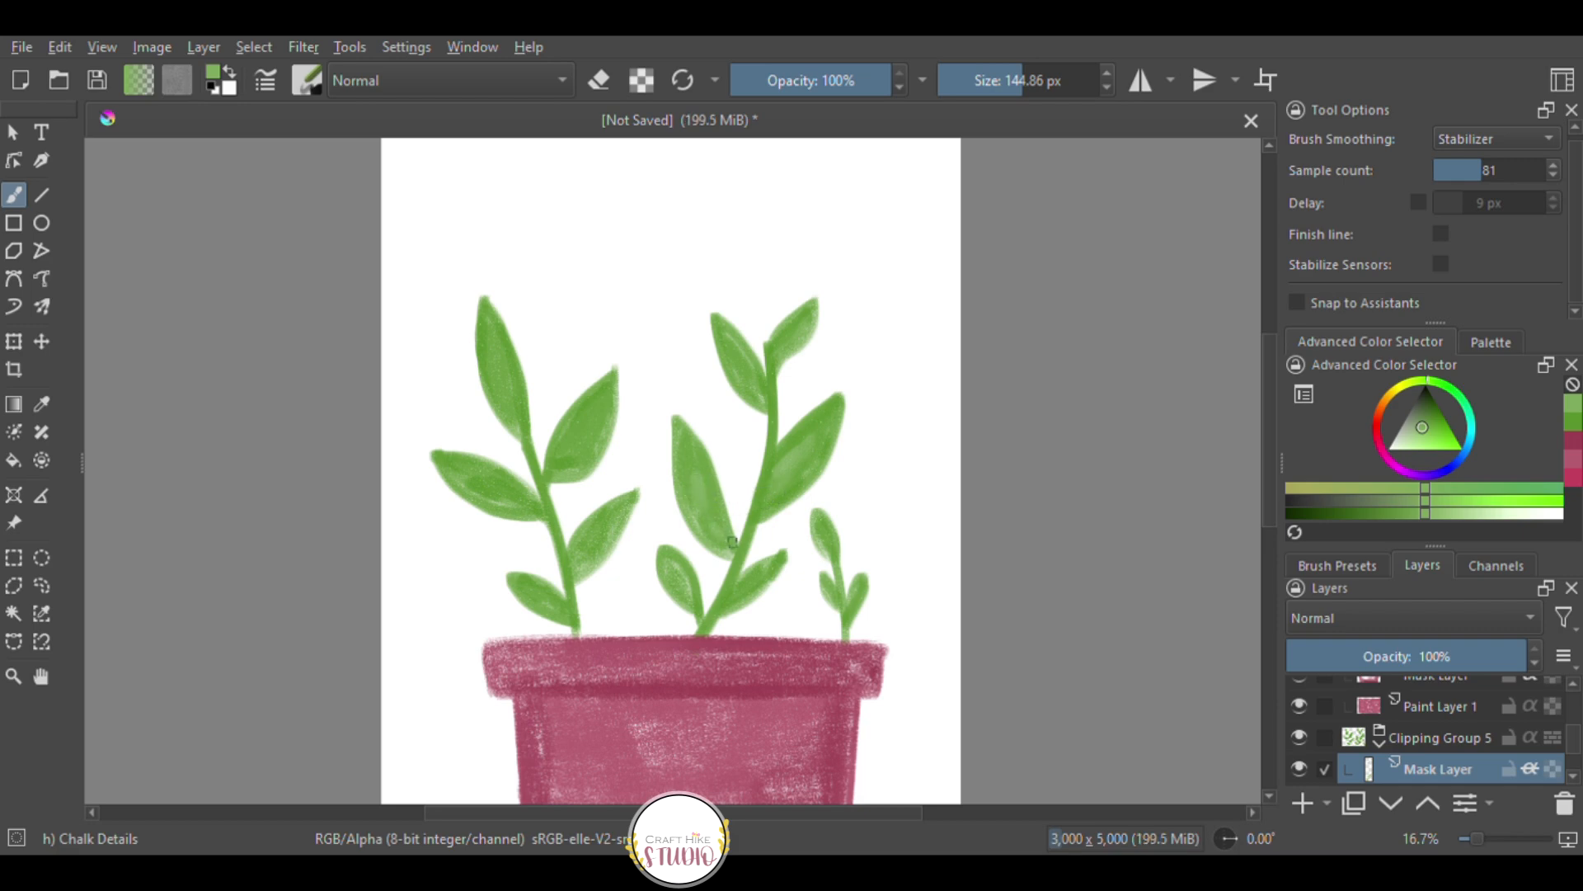
pyautogui.moveTo(697, 466); pyautogui.dragTo(706, 521)
pyautogui.moveTo(779, 475); pyautogui.dragTo(771, 475)
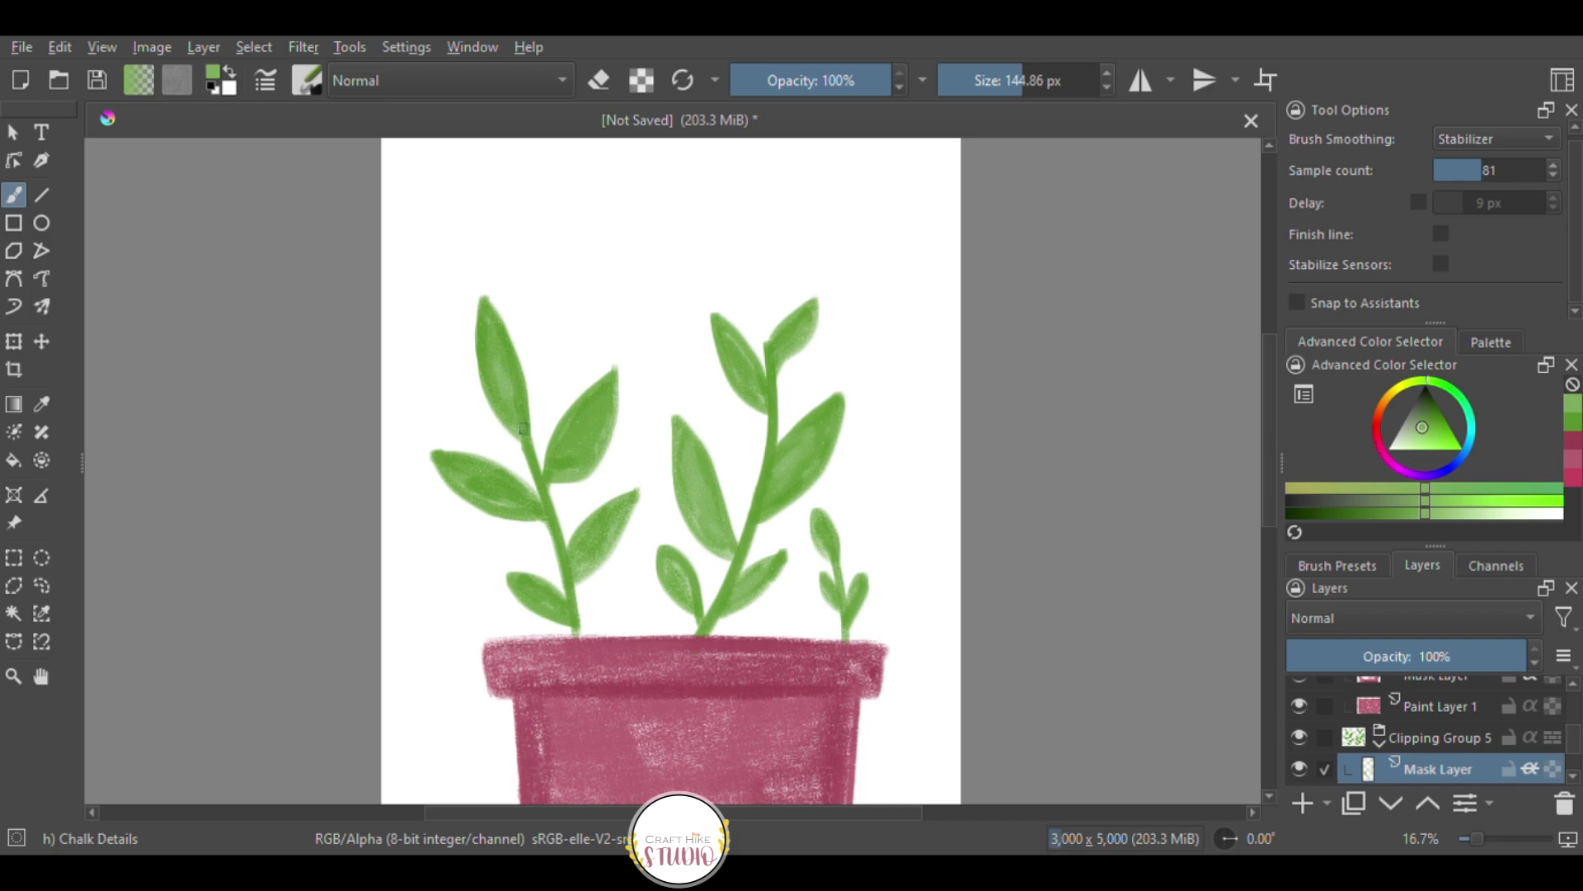
# Add the same light green highlights to the leaves of the left plant and the small right sprout.
pyautogui.moveTo(573, 473); pyautogui.dragTo(574, 431)
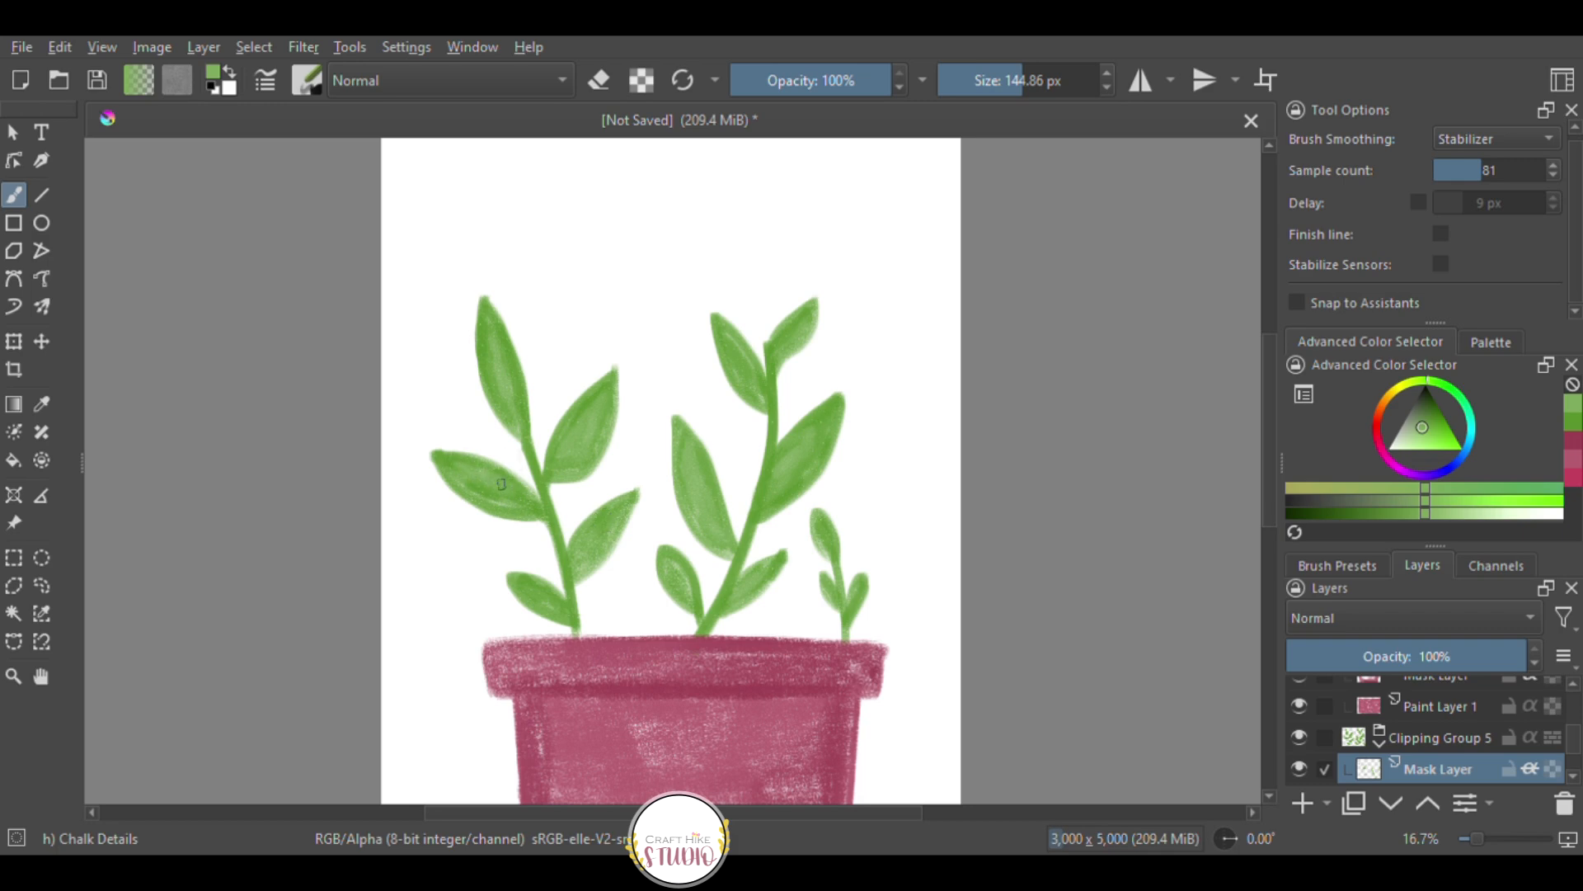
pyautogui.moveTo(485, 484); pyautogui.dragTo(491, 487)
pyautogui.moveTo(824, 527); pyautogui.dragTo(858, 592)
# Pick a darker green and shade the leaves of the small right sprout with the brush at 144.86 px.
pyautogui.moveTo(1426, 422); pyautogui.dragTo(1432, 413)
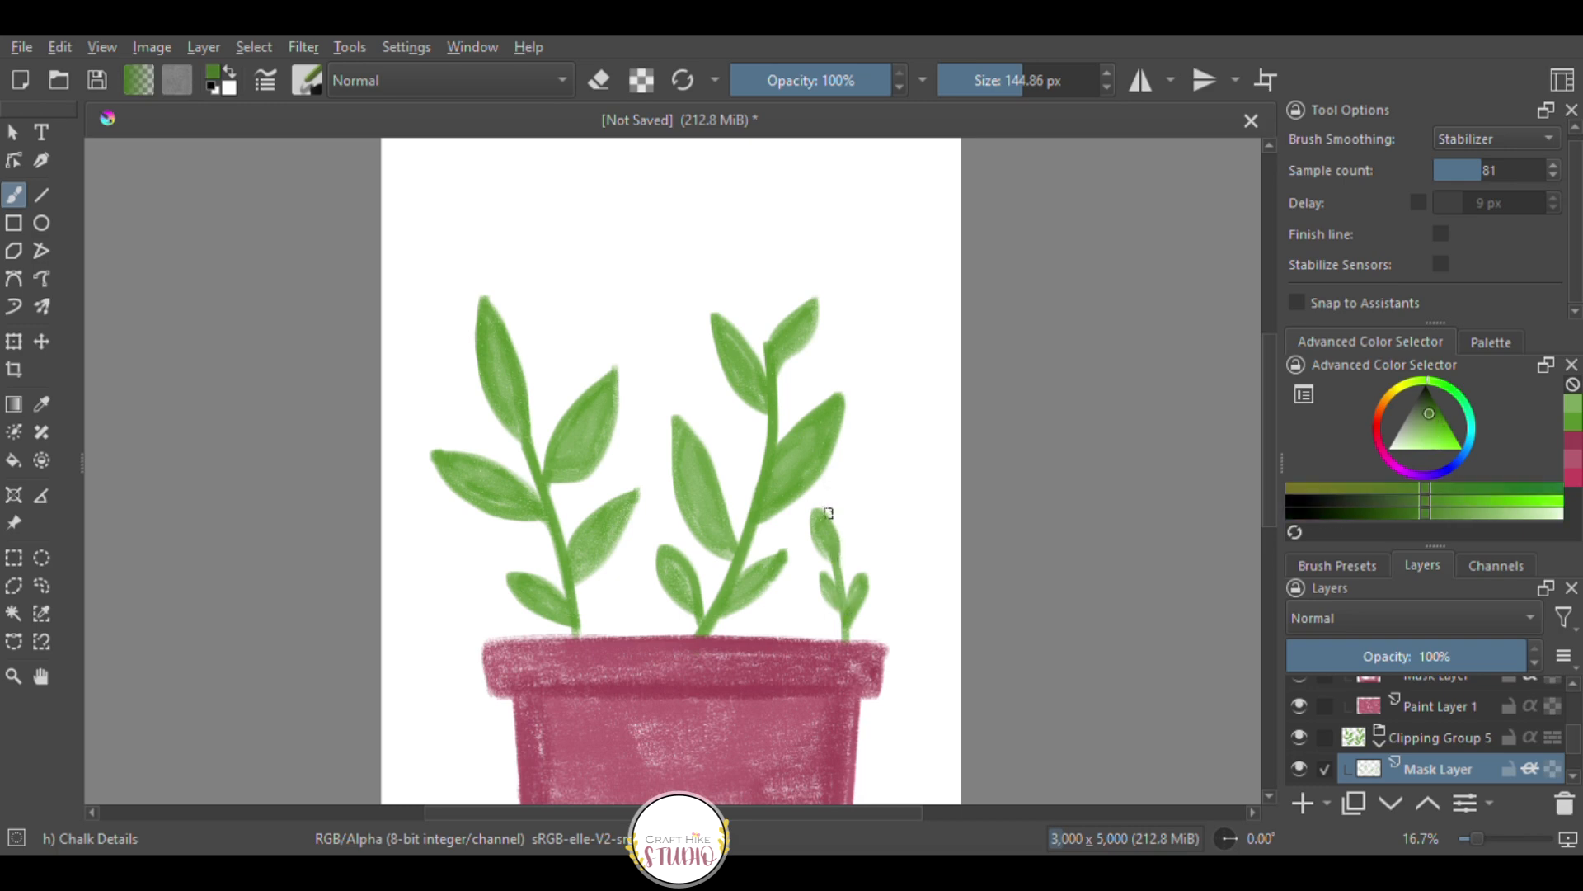
pyautogui.moveTo(829, 513); pyautogui.dragTo(842, 553)
pyautogui.moveTo(856, 614); pyautogui.dragTo(863, 575)
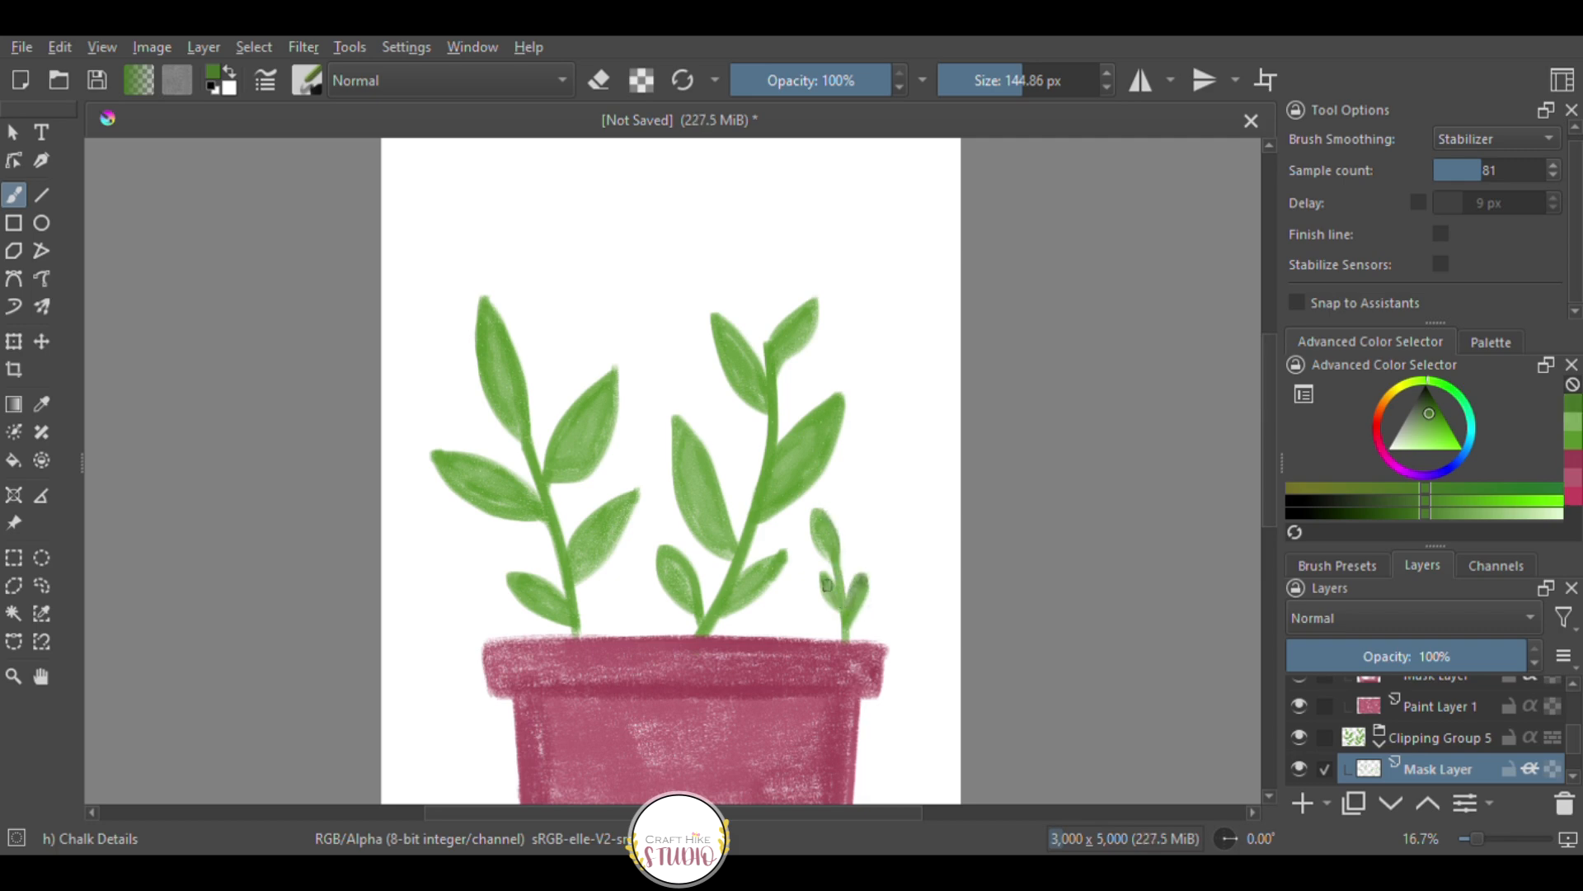
pyautogui.moveTo(826, 512); pyautogui.dragTo(842, 540)
# Enlarge the brush to 280.60 px and paint dark green shading on the leaves of the left and middle plants.
pyautogui.click(1043, 80)
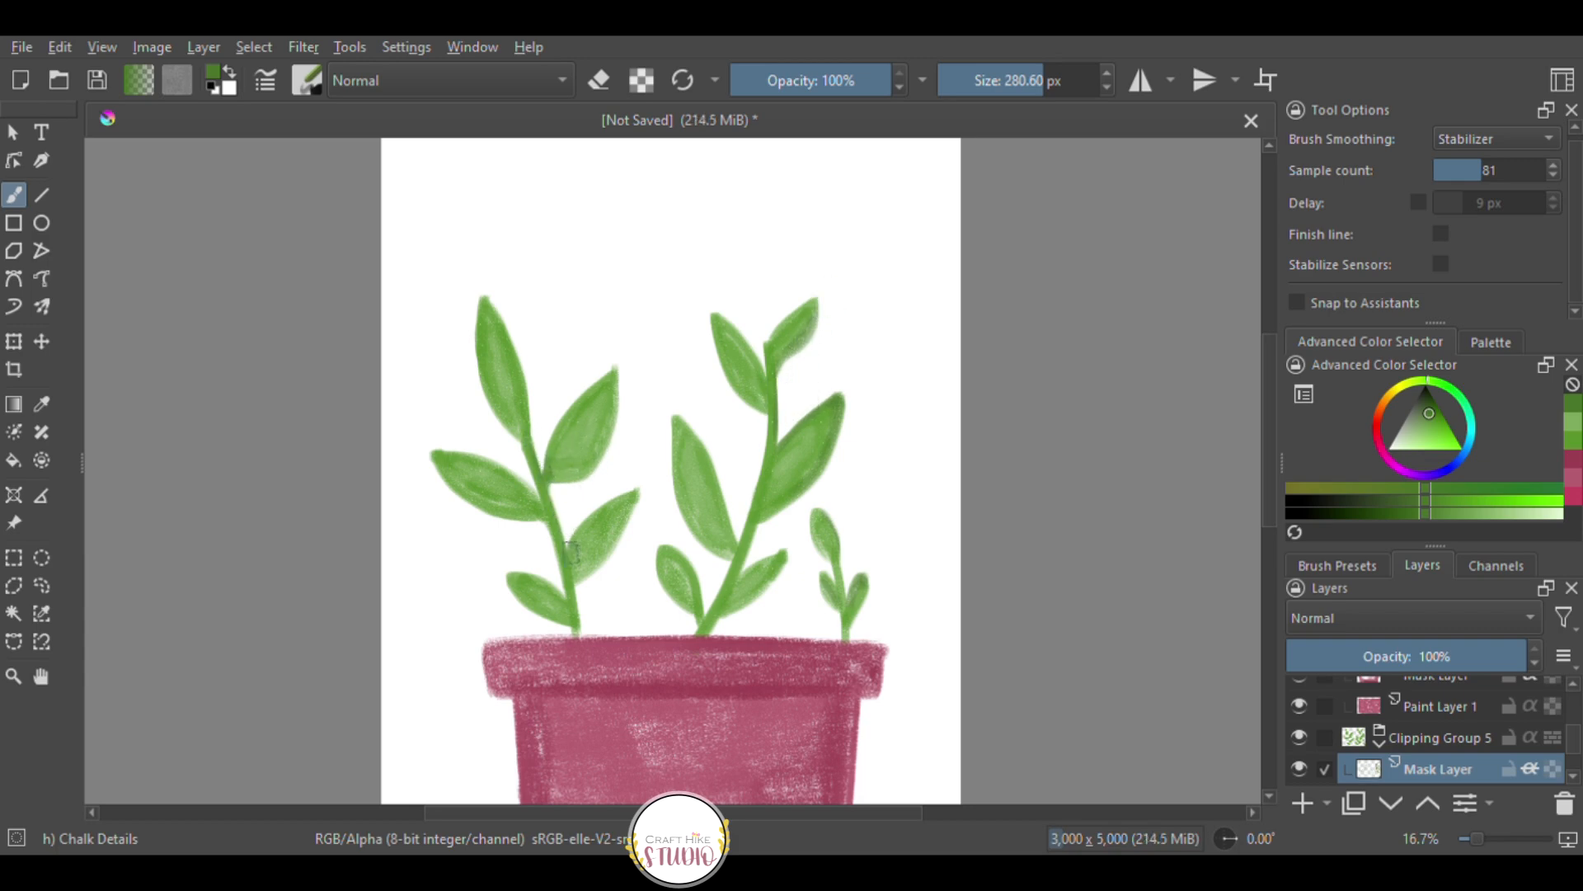
pyautogui.moveTo(574, 583)
pyautogui.mouseDown()
pyautogui.moveTo(627, 515)
pyautogui.moveTo(575, 475)
pyautogui.moveTo(642, 386)
pyautogui.mouseUp()
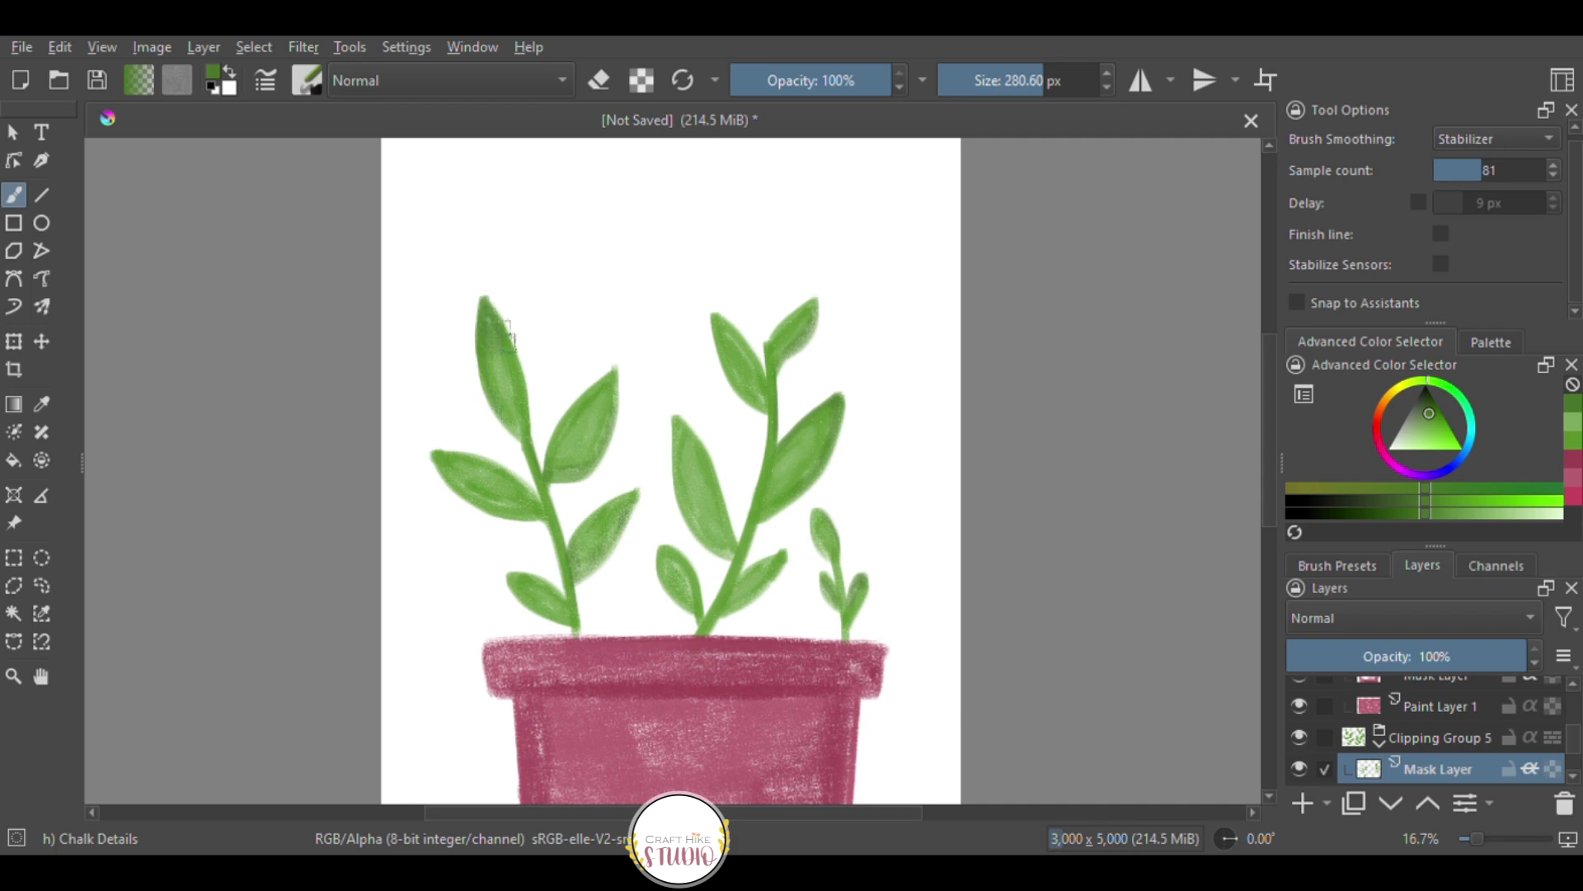
pyautogui.moveTo(615, 375); pyautogui.dragTo(612, 411)
pyautogui.moveTo(446, 459)
pyautogui.mouseDown()
pyautogui.moveTo(431, 448)
pyautogui.moveTo(438, 470)
pyautogui.moveTo(440, 456)
pyautogui.moveTo(520, 465)
pyautogui.moveTo(456, 492)
pyautogui.moveTo(529, 526)
pyautogui.mouseUp()
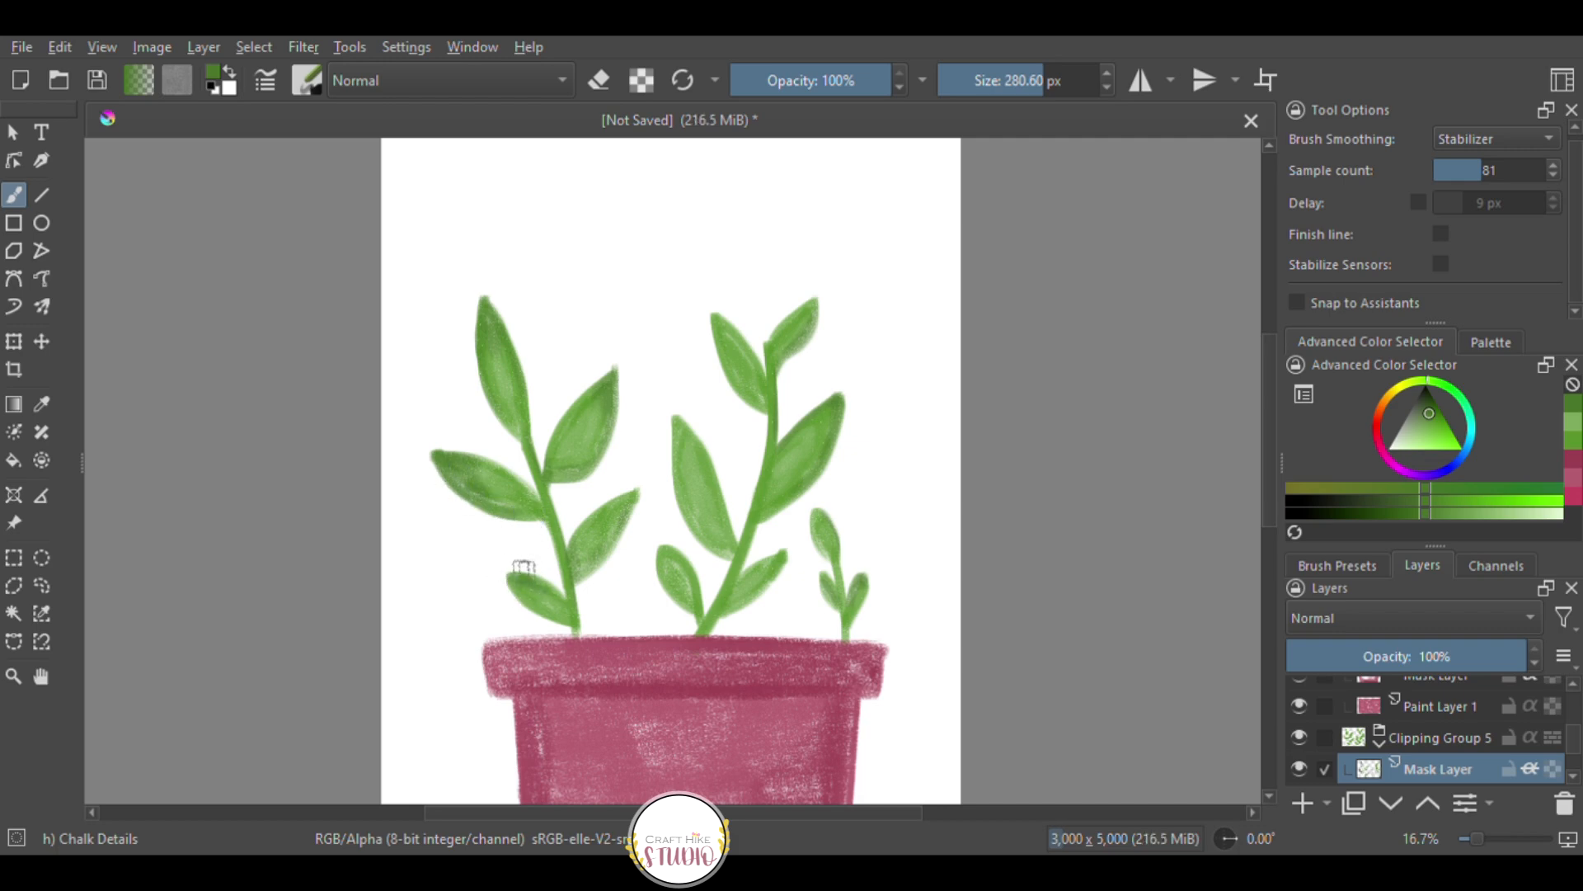
pyautogui.moveTo(610, 549); pyautogui.dragTo(581, 569)
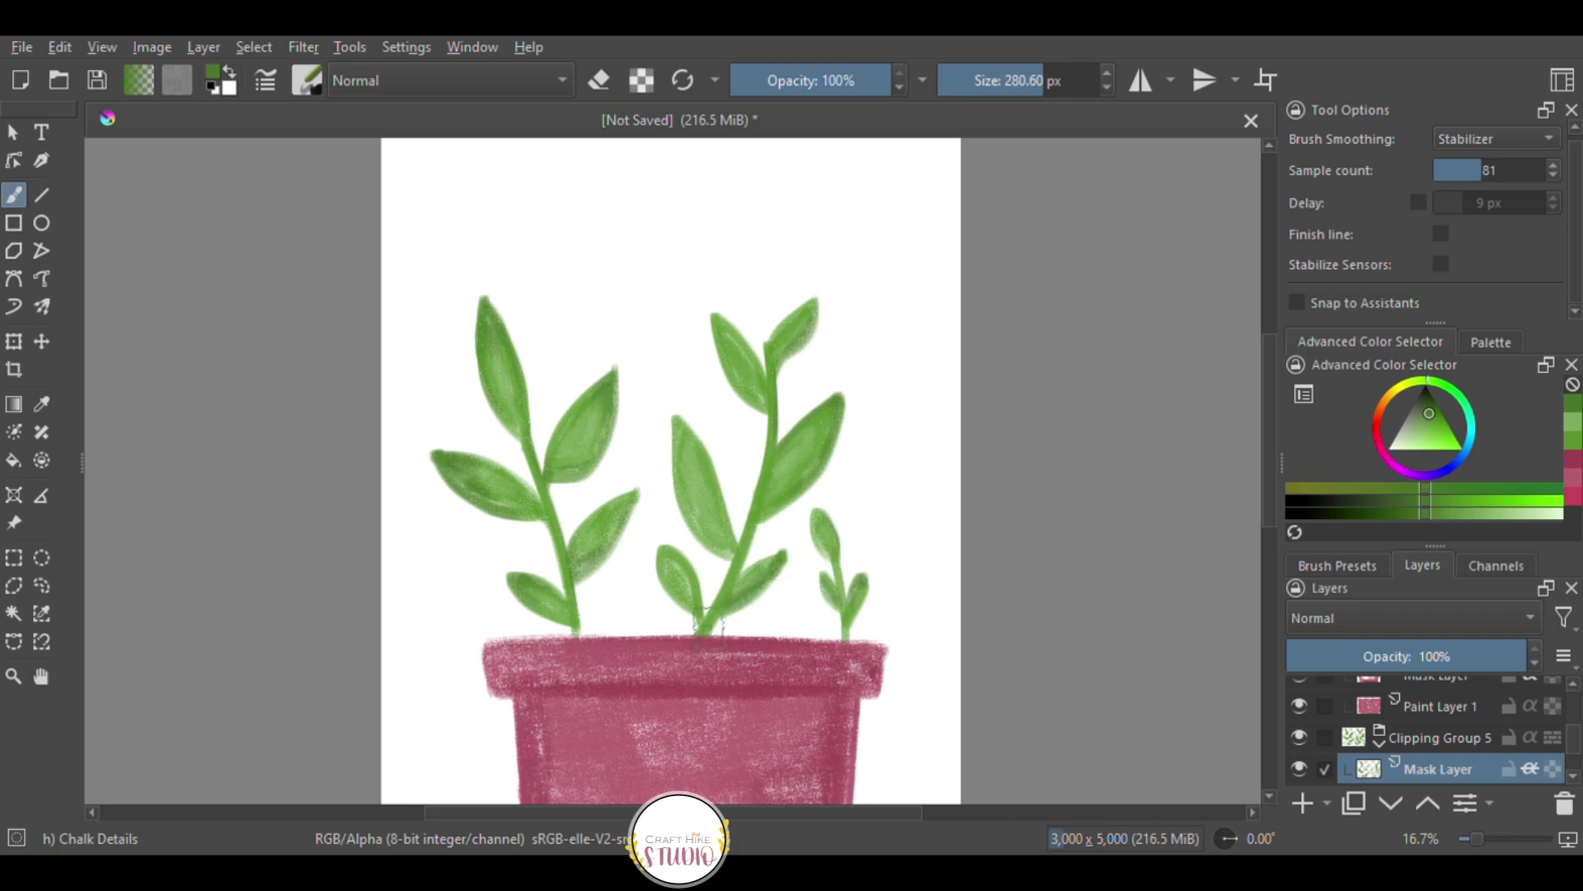
pyautogui.moveTo(738, 568)
pyautogui.mouseDown()
pyautogui.moveTo(758, 528)
pyautogui.moveTo(770, 437)
pyautogui.mouseUp()
pyautogui.moveTo(710, 569); pyautogui.dragTo(690, 569)
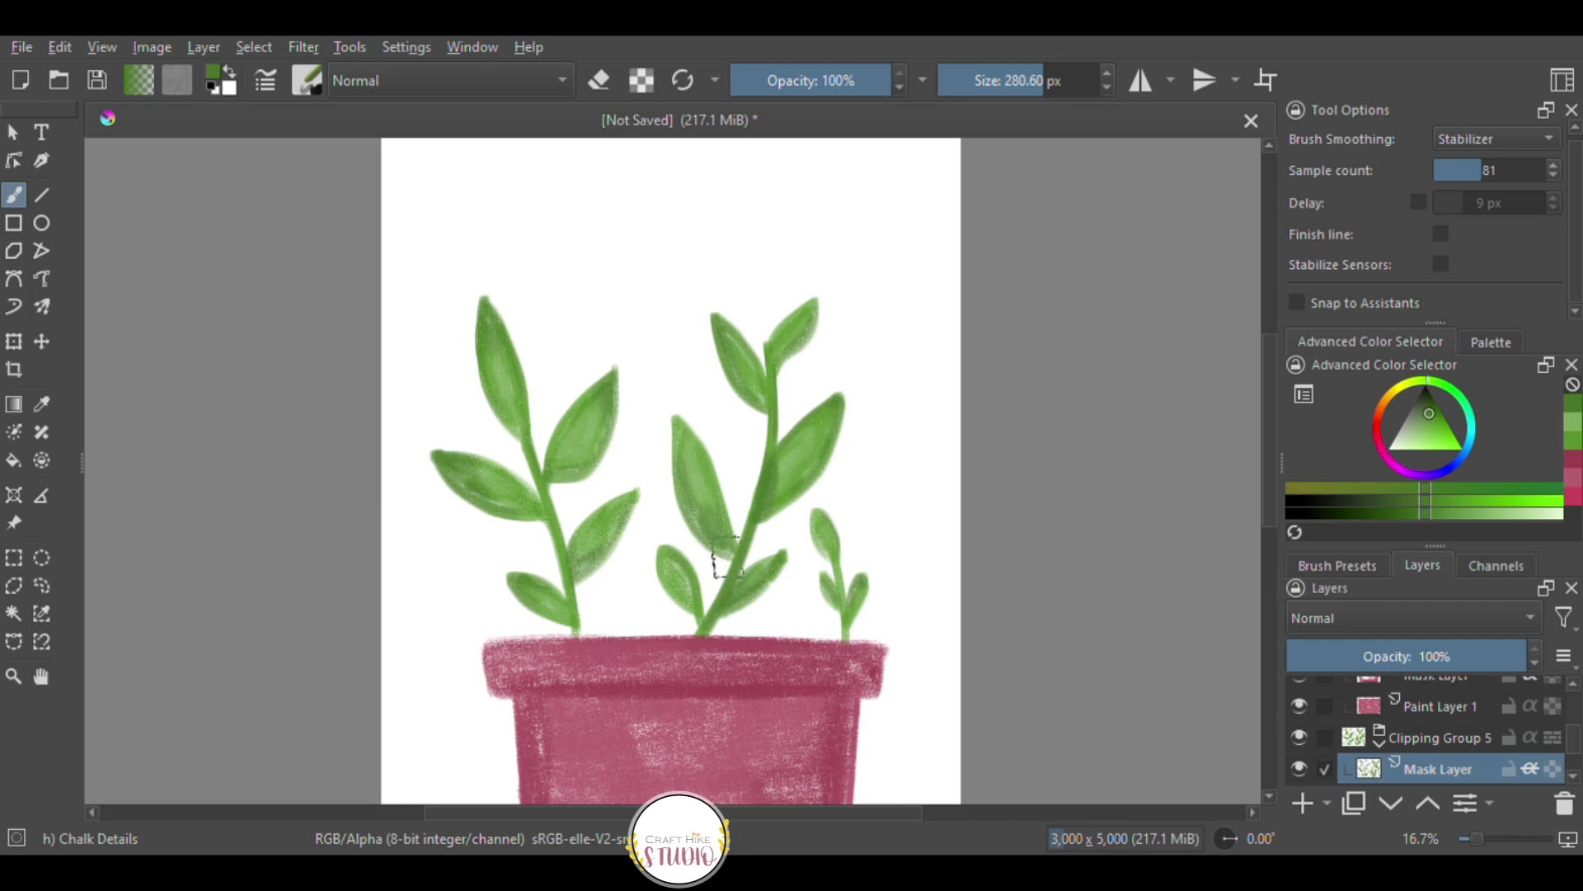
# Pick a lighter muted green, reduce the brush to 46.55 px and paint fine highlights on the leaves.
pyautogui.press('-')
pyautogui.press('-')
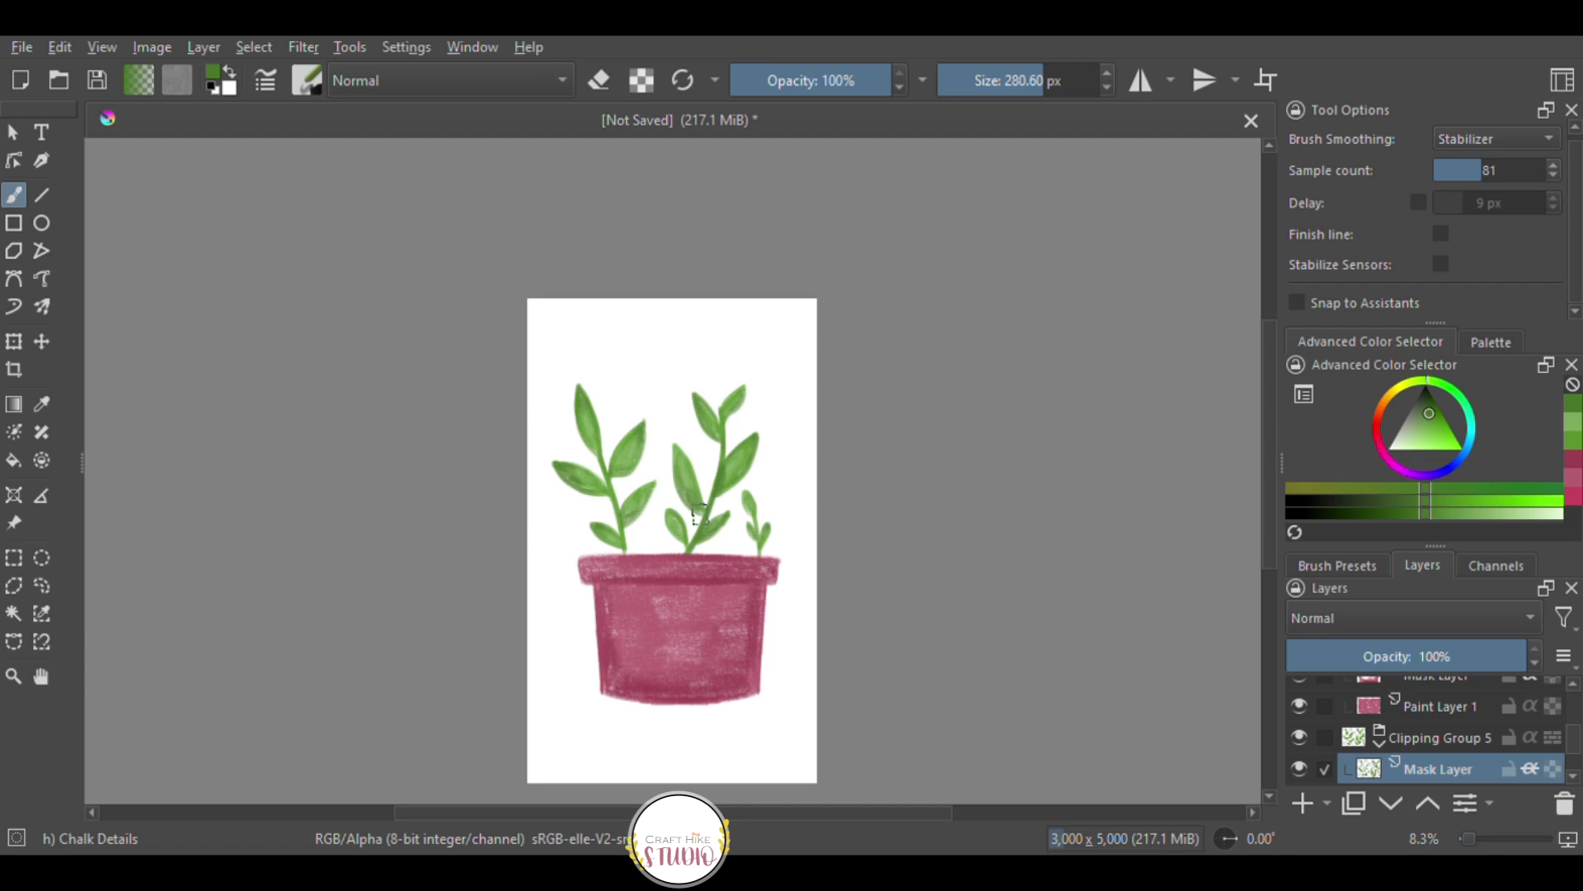
pyautogui.press('+')
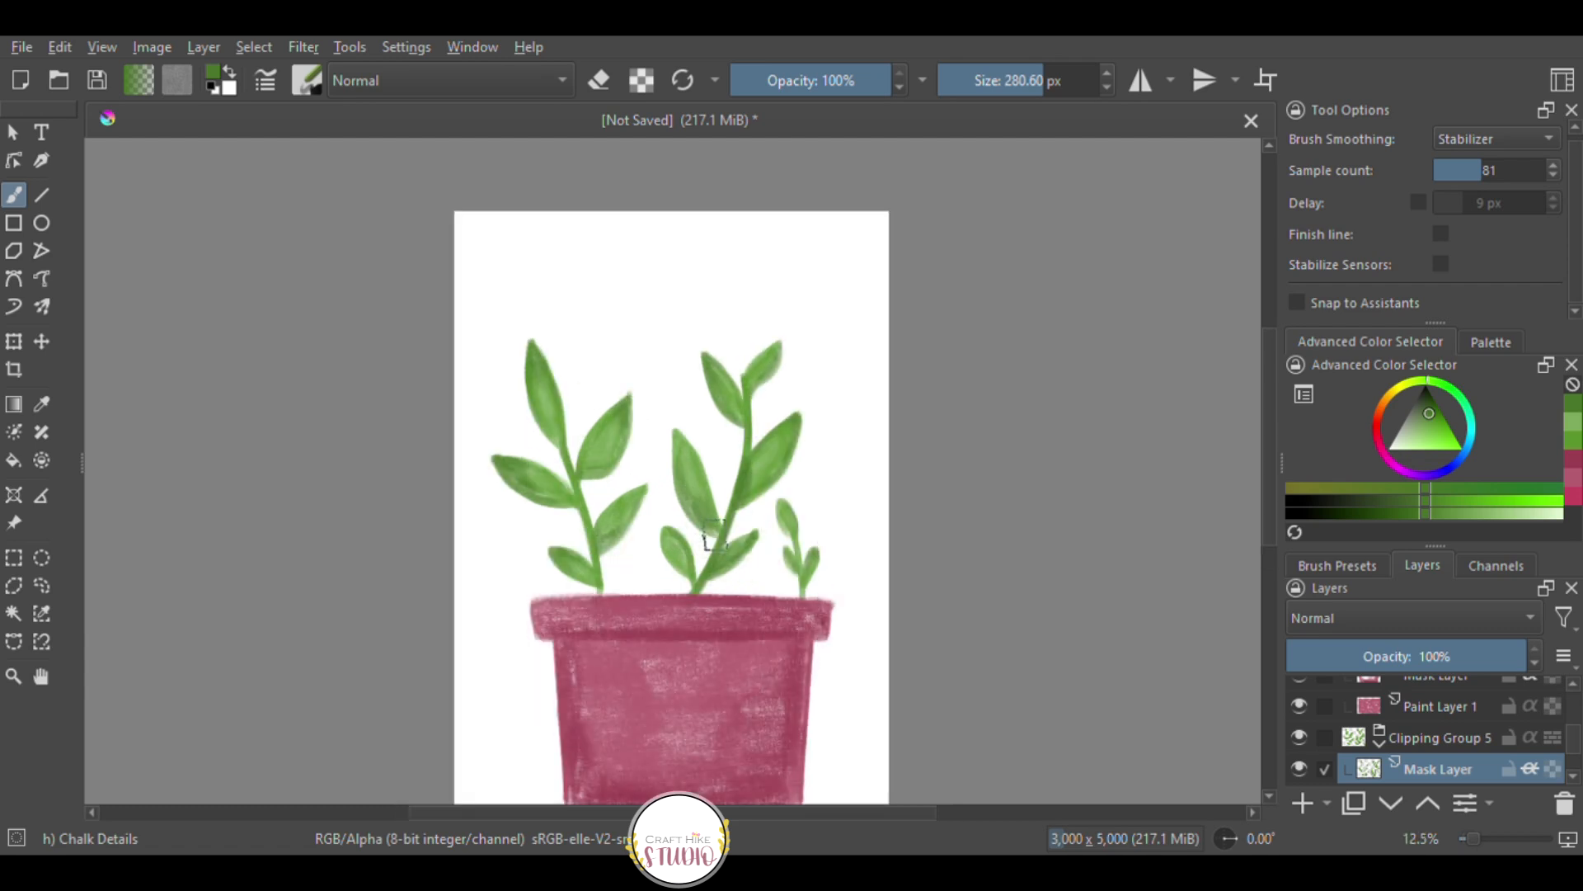
pyautogui.press('-')
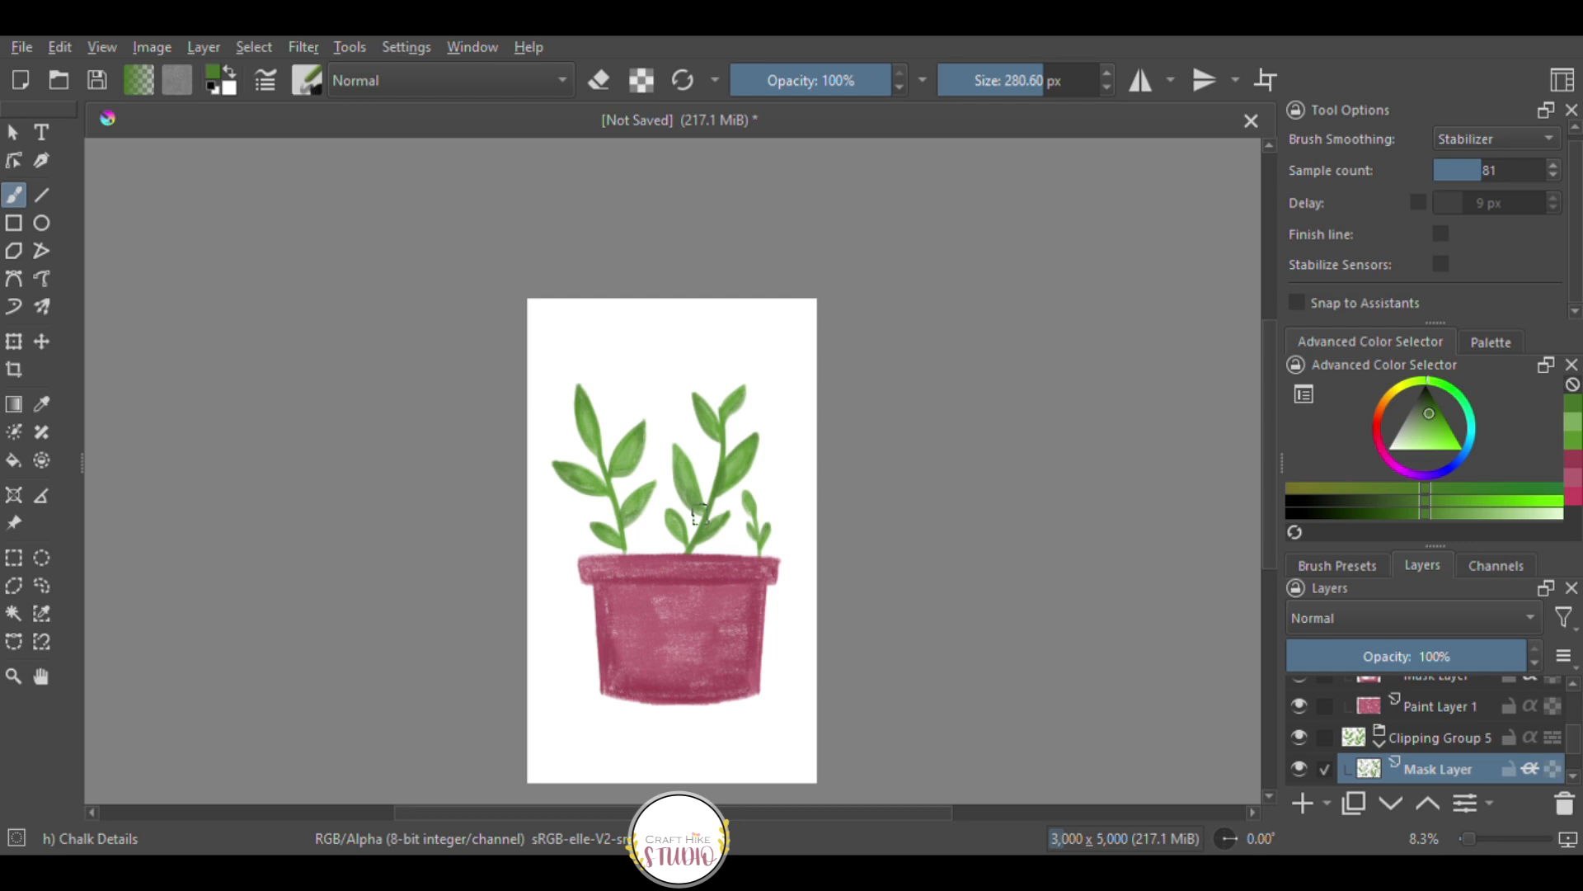
pyautogui.moveTo(1432, 413); pyautogui.dragTo(1419, 428)
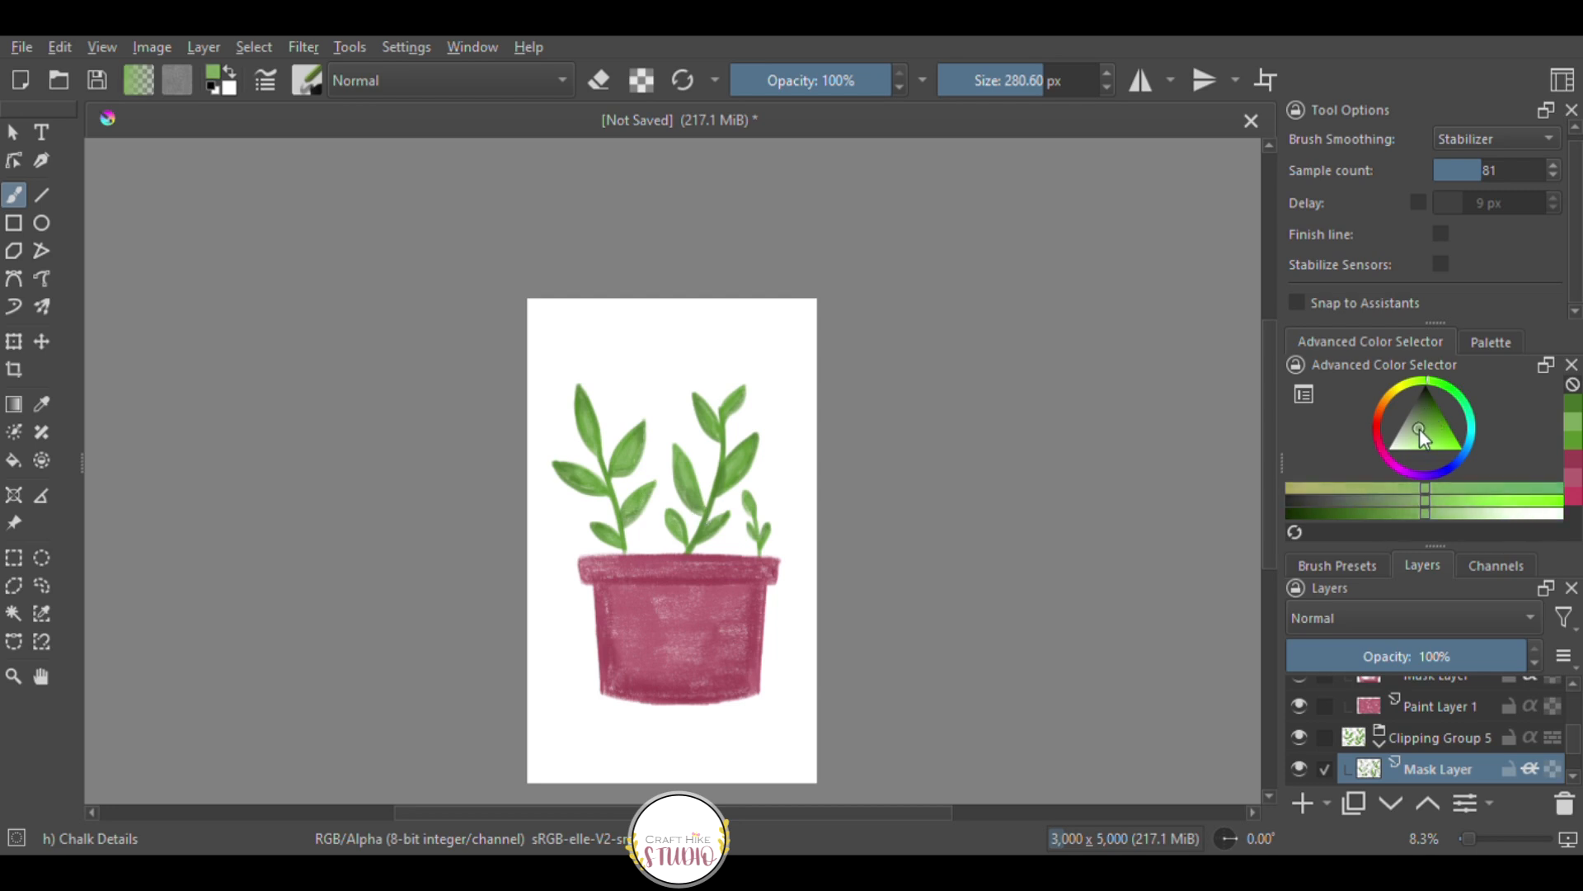
pyautogui.press('+')
pyautogui.press('+')
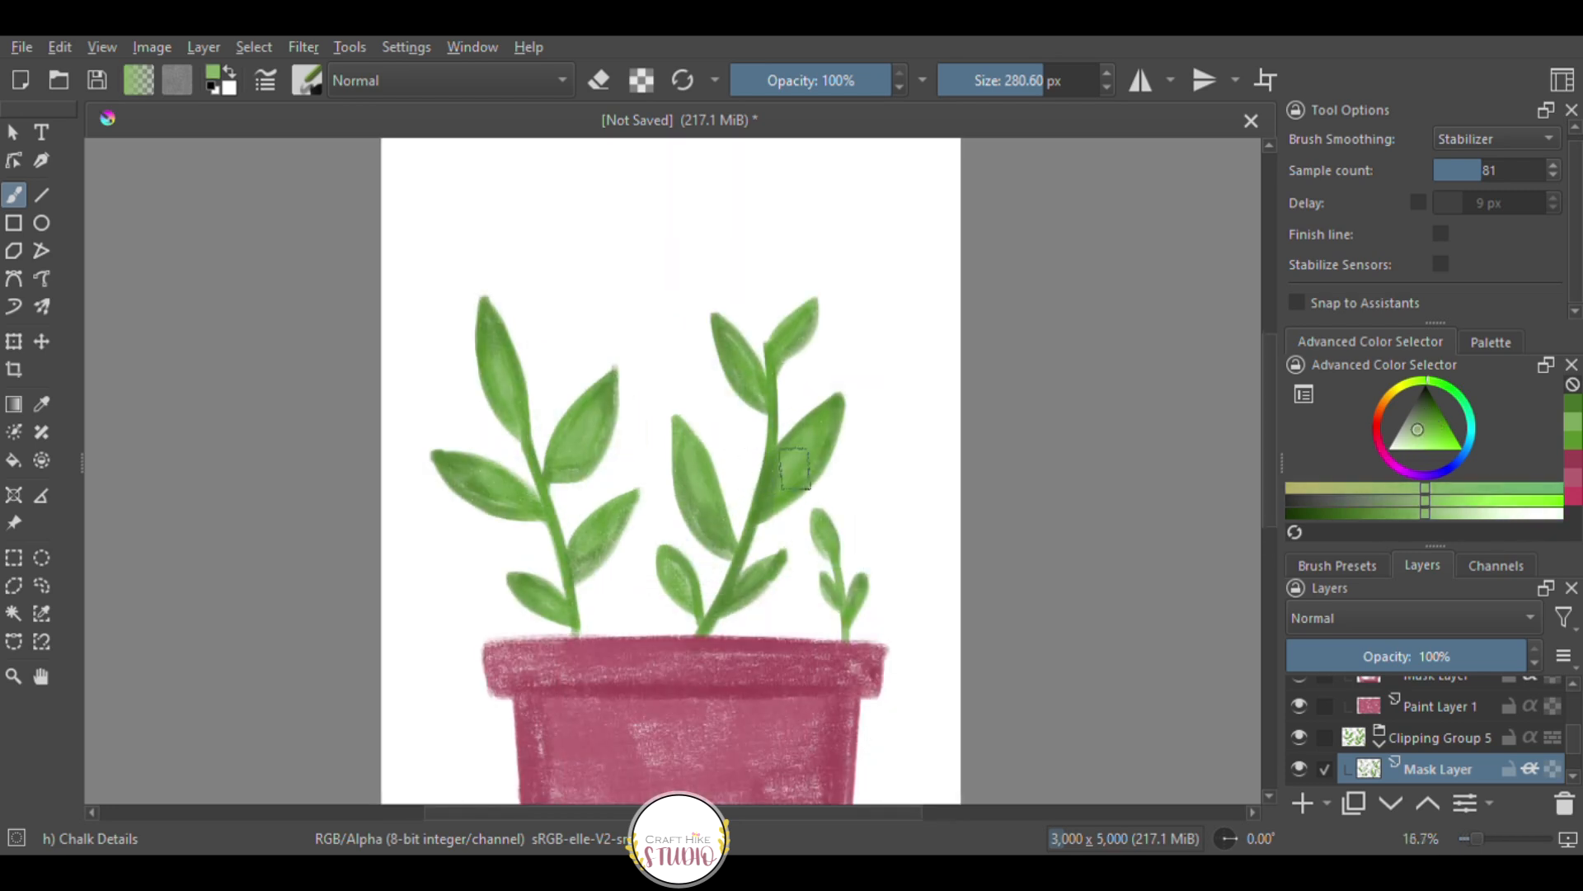
pyautogui.moveTo(1055, 95); pyautogui.dragTo(995, 105)
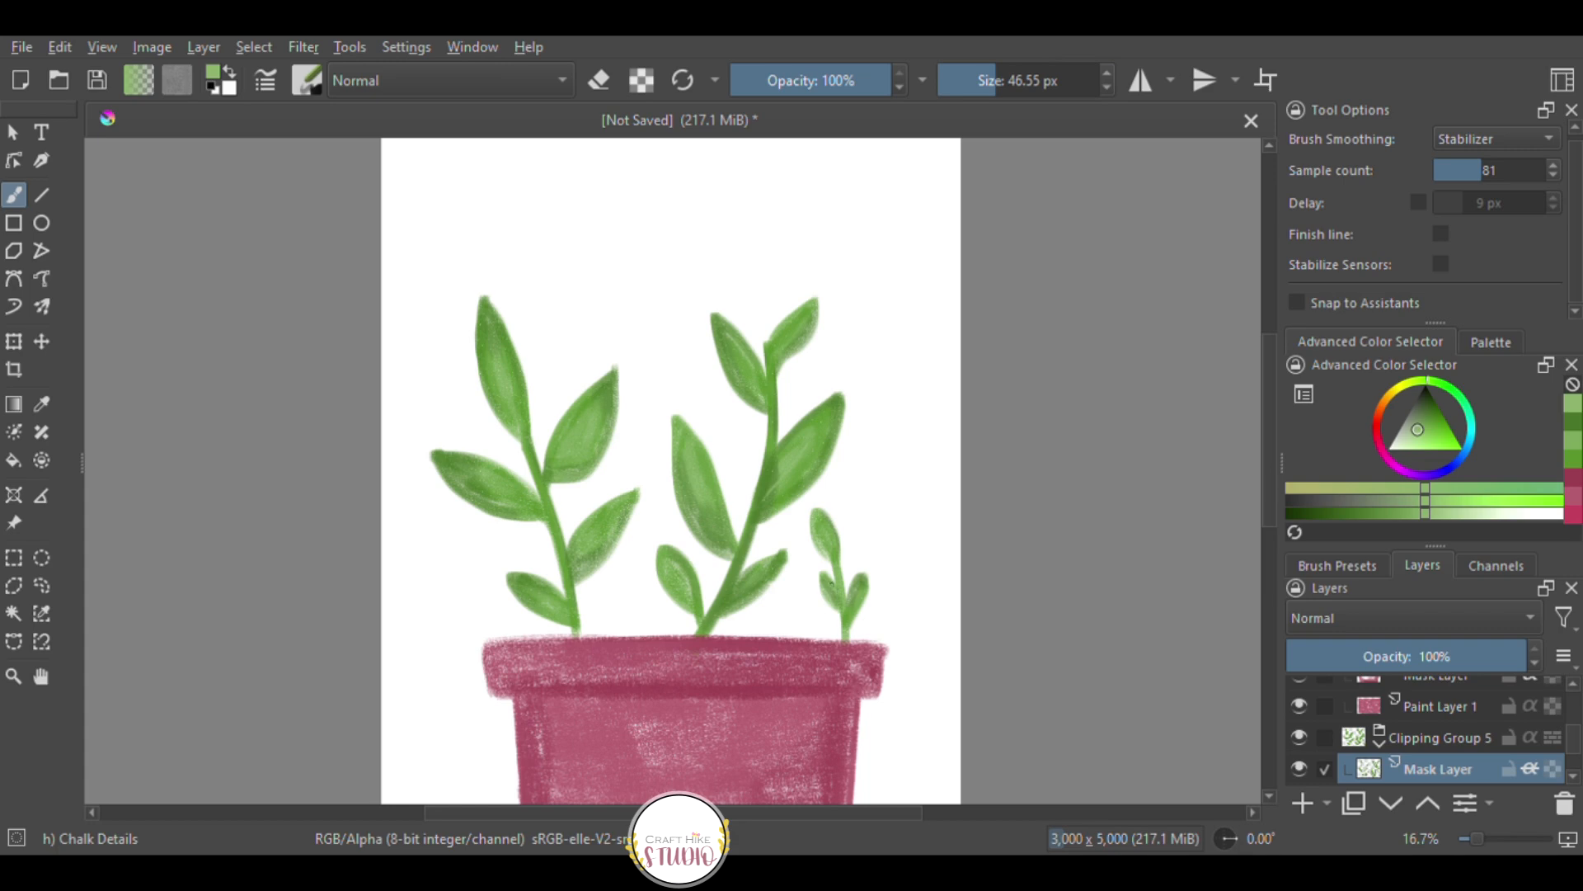
pyautogui.moveTo(729, 550); pyautogui.dragTo(713, 516)
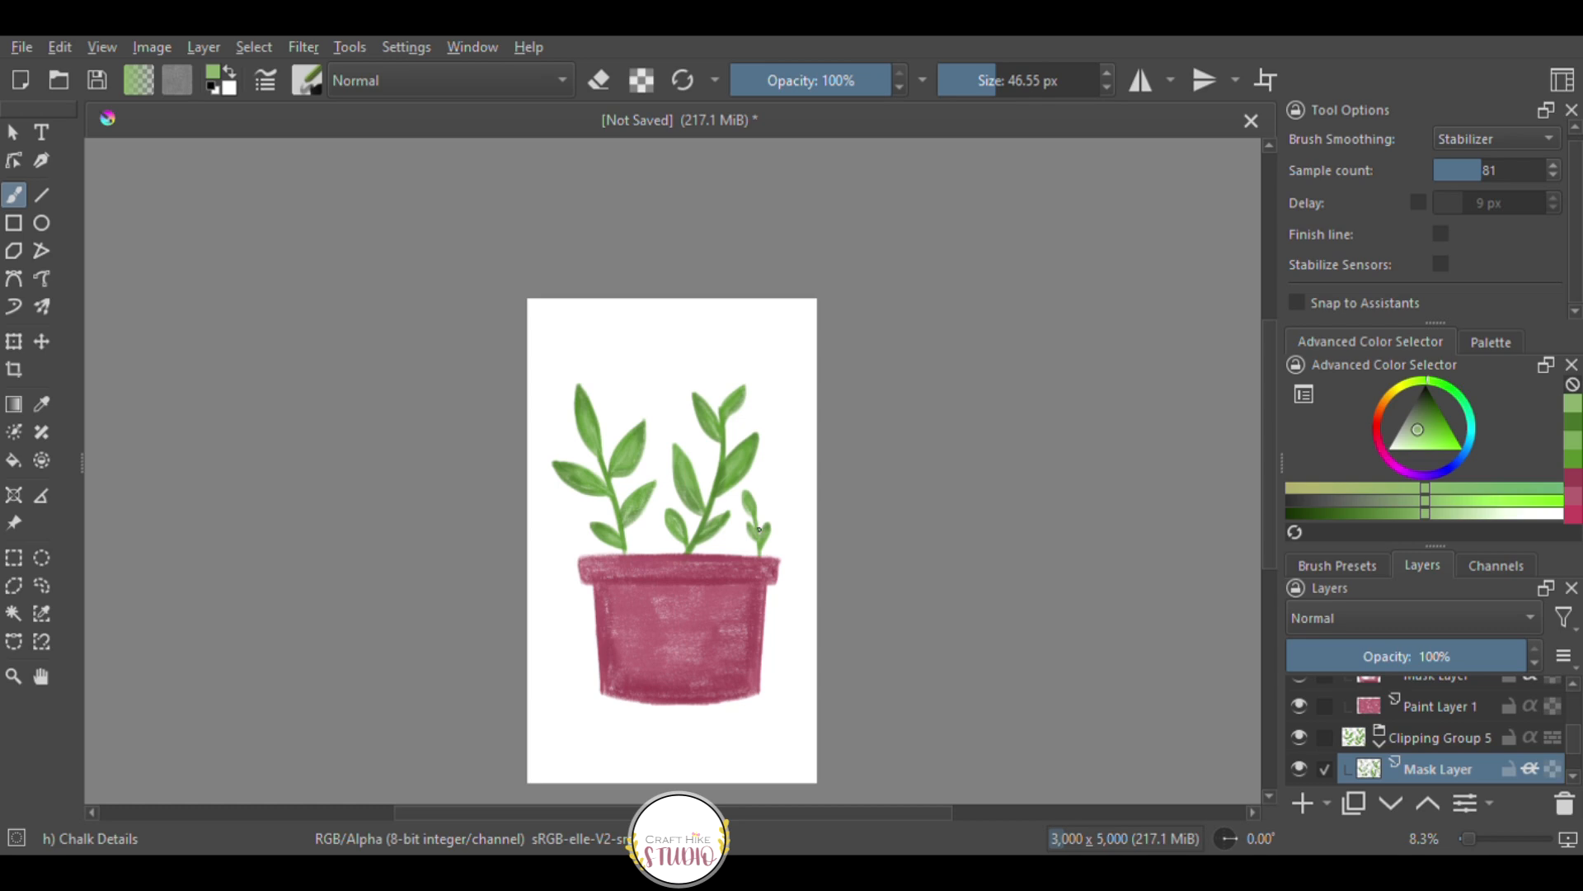
# Hide the white Background layer and save the drawing with a transparent background.
pyautogui.press('+')
pyautogui.press('-')
pyautogui.scroll(-1, 1570, 763)
pyautogui.click(1299, 769)
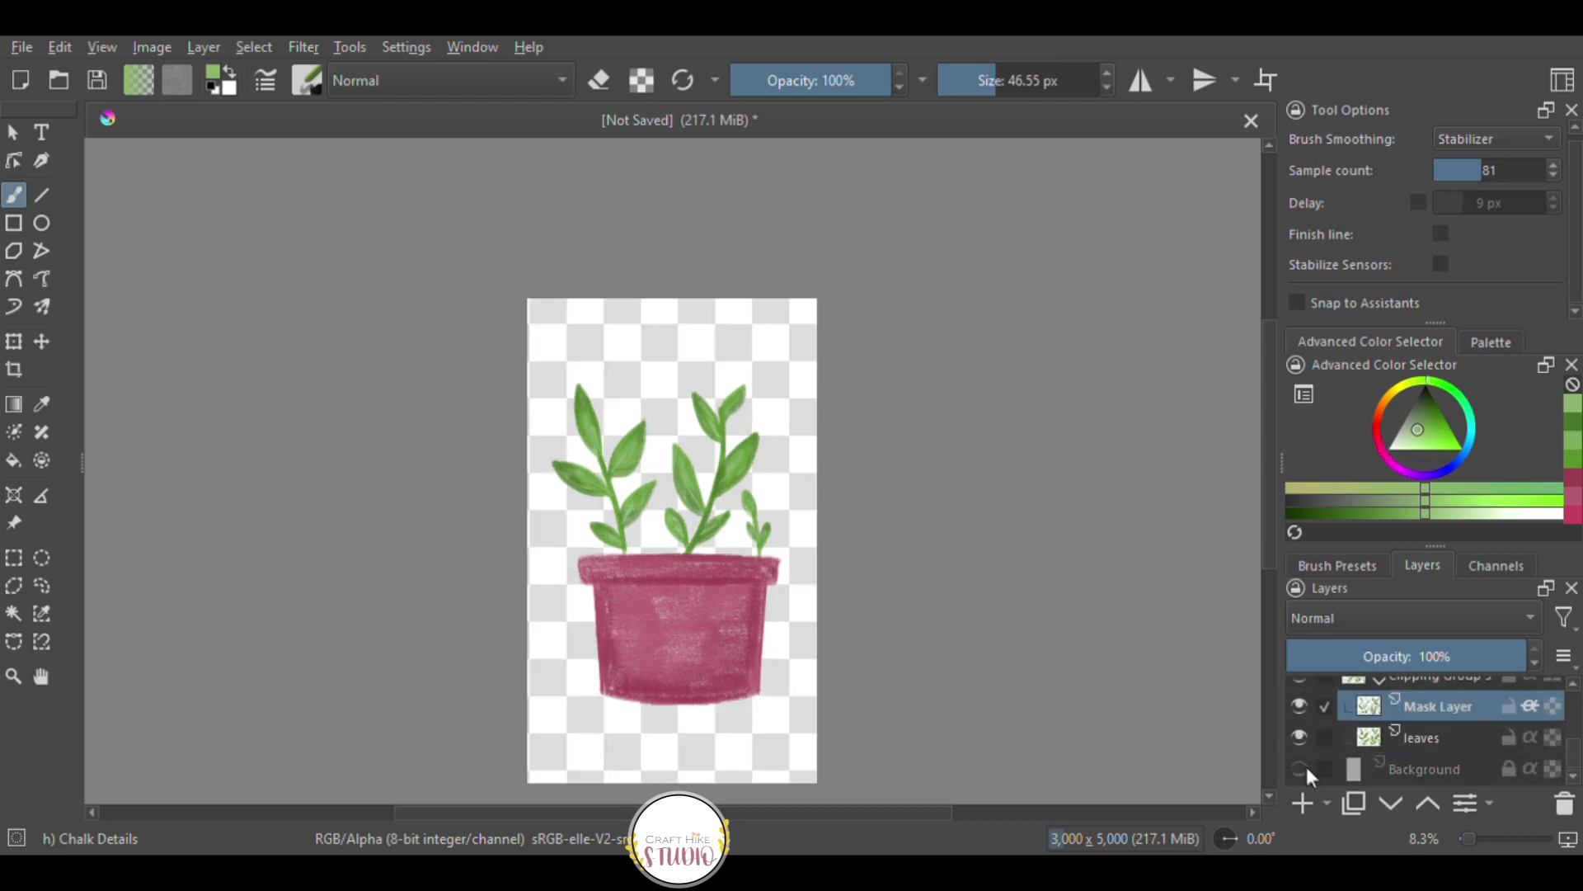
pyautogui.click(1303, 762)
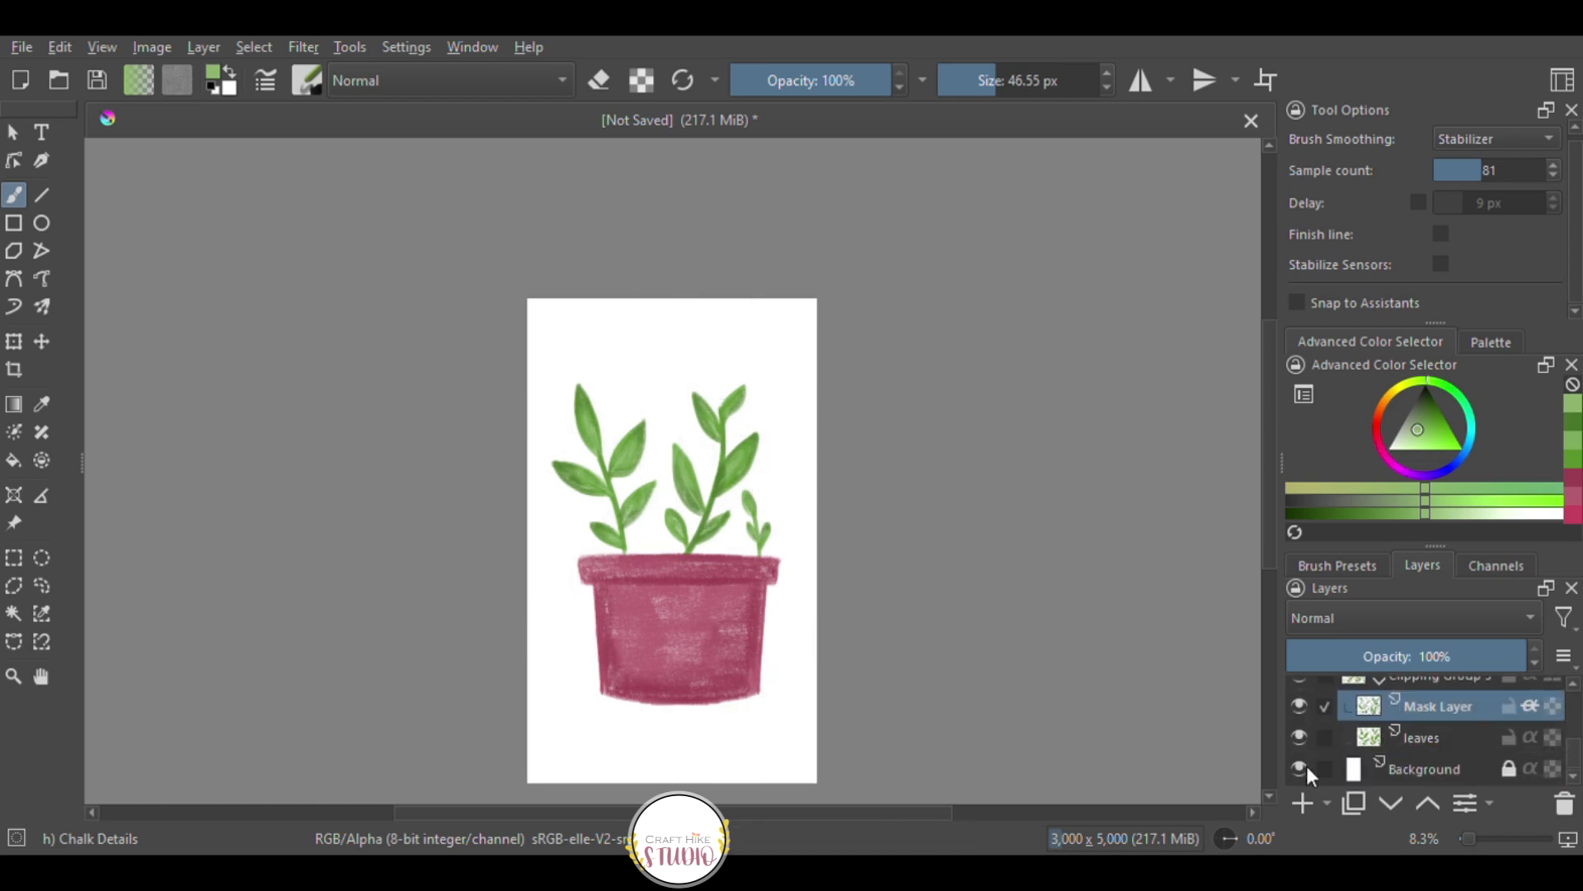
pyautogui.click(1306, 767)
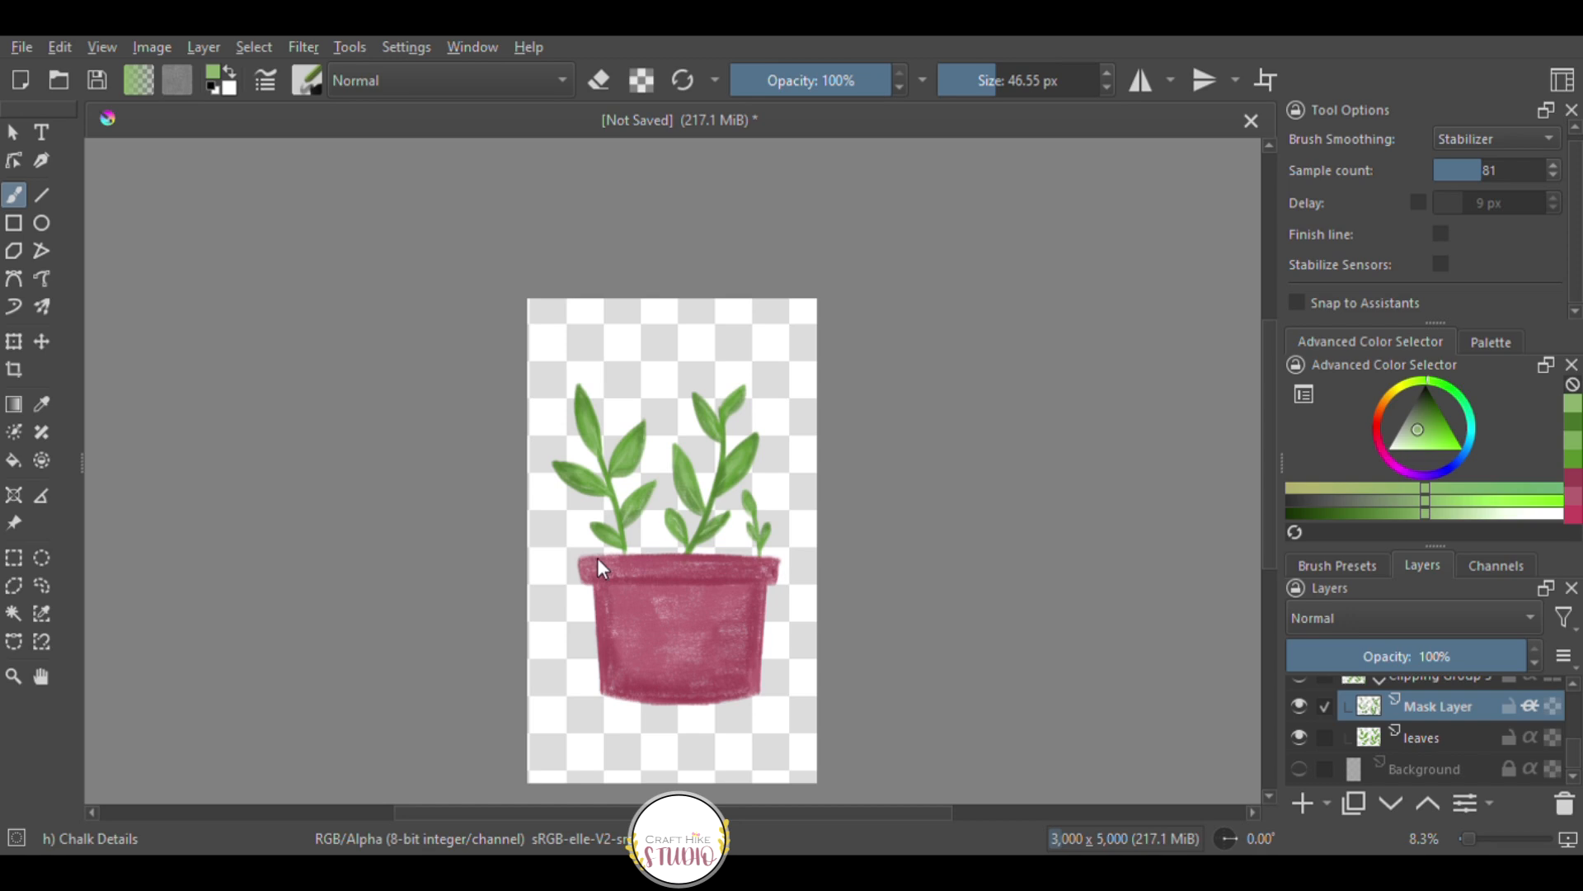
pyautogui.hotkey('ctrl', 's')
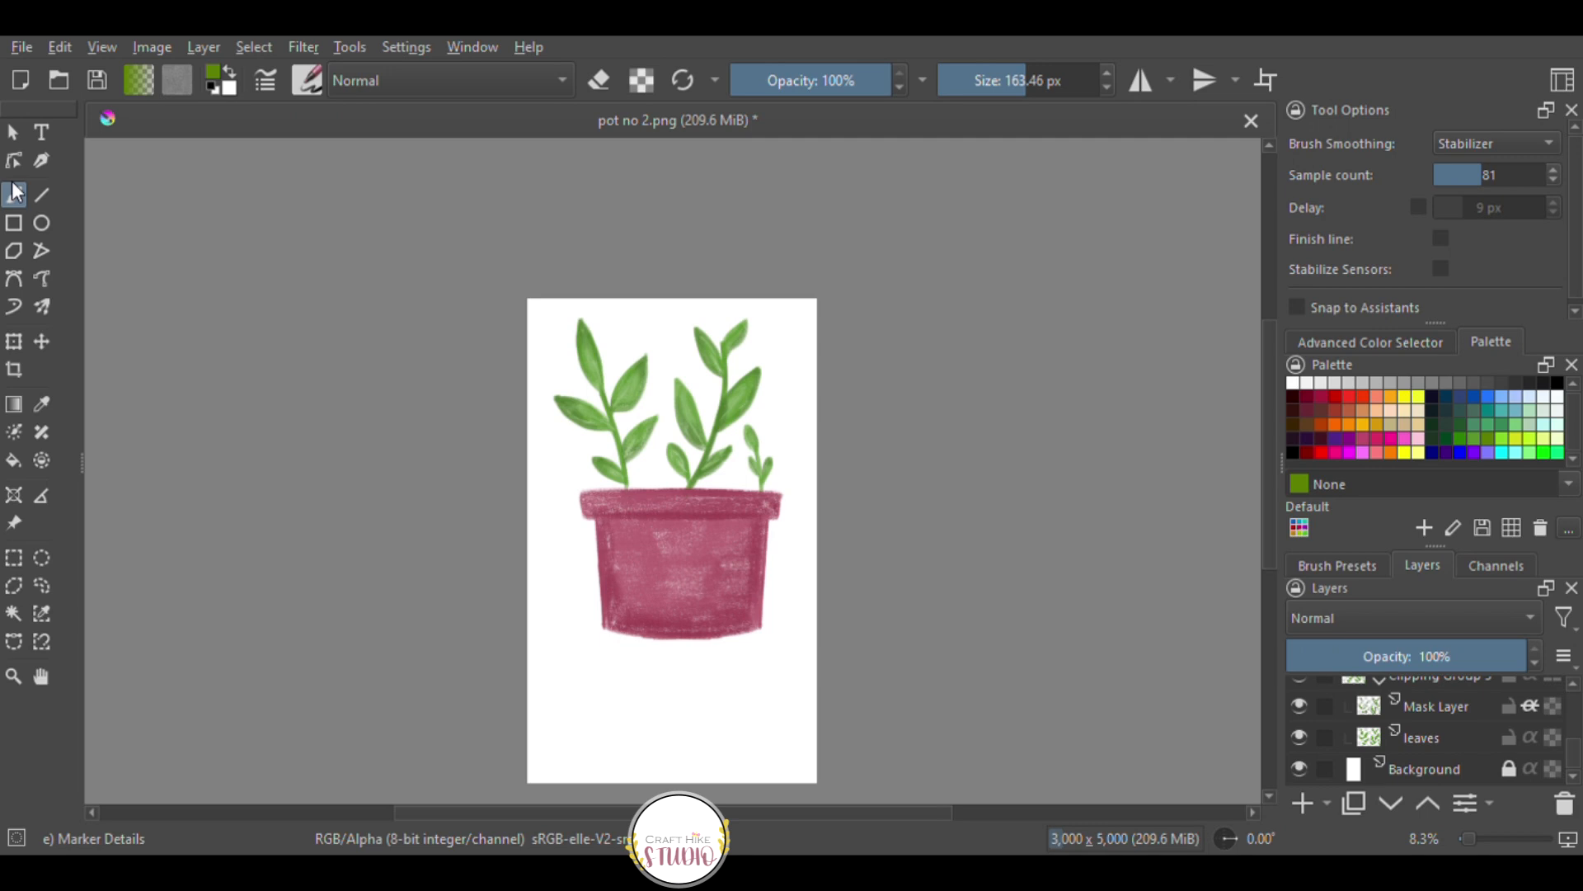
# Add a paint layer above the Background layer and create the green text "KEEP GROWING" at the pot's base.
pyautogui.click(1403, 767)
pyautogui.click(1305, 799)
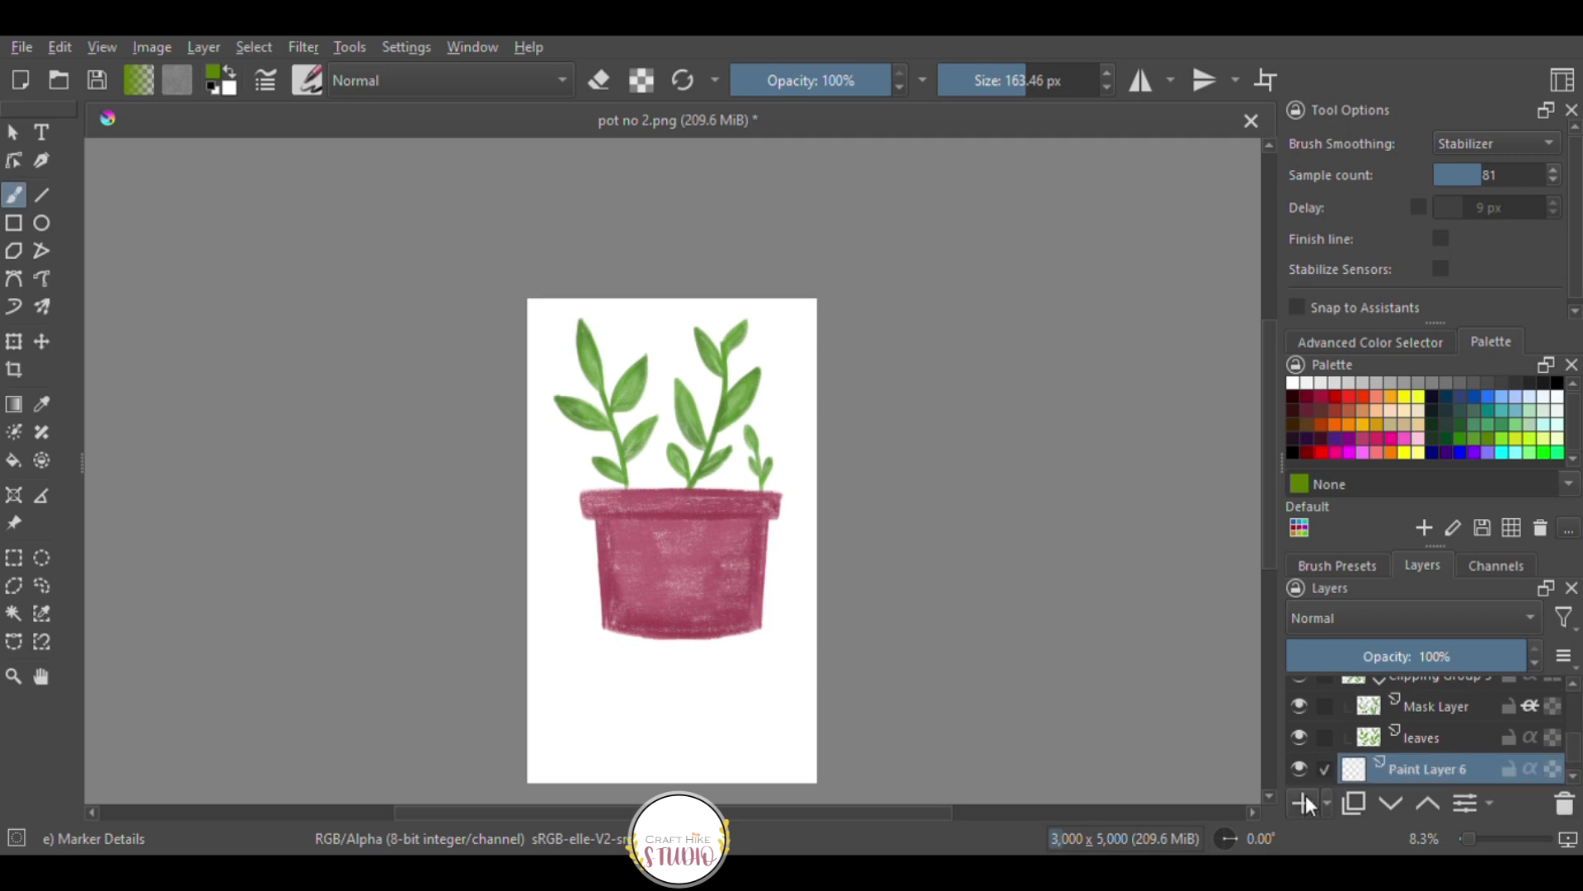
pyautogui.click(42, 132)
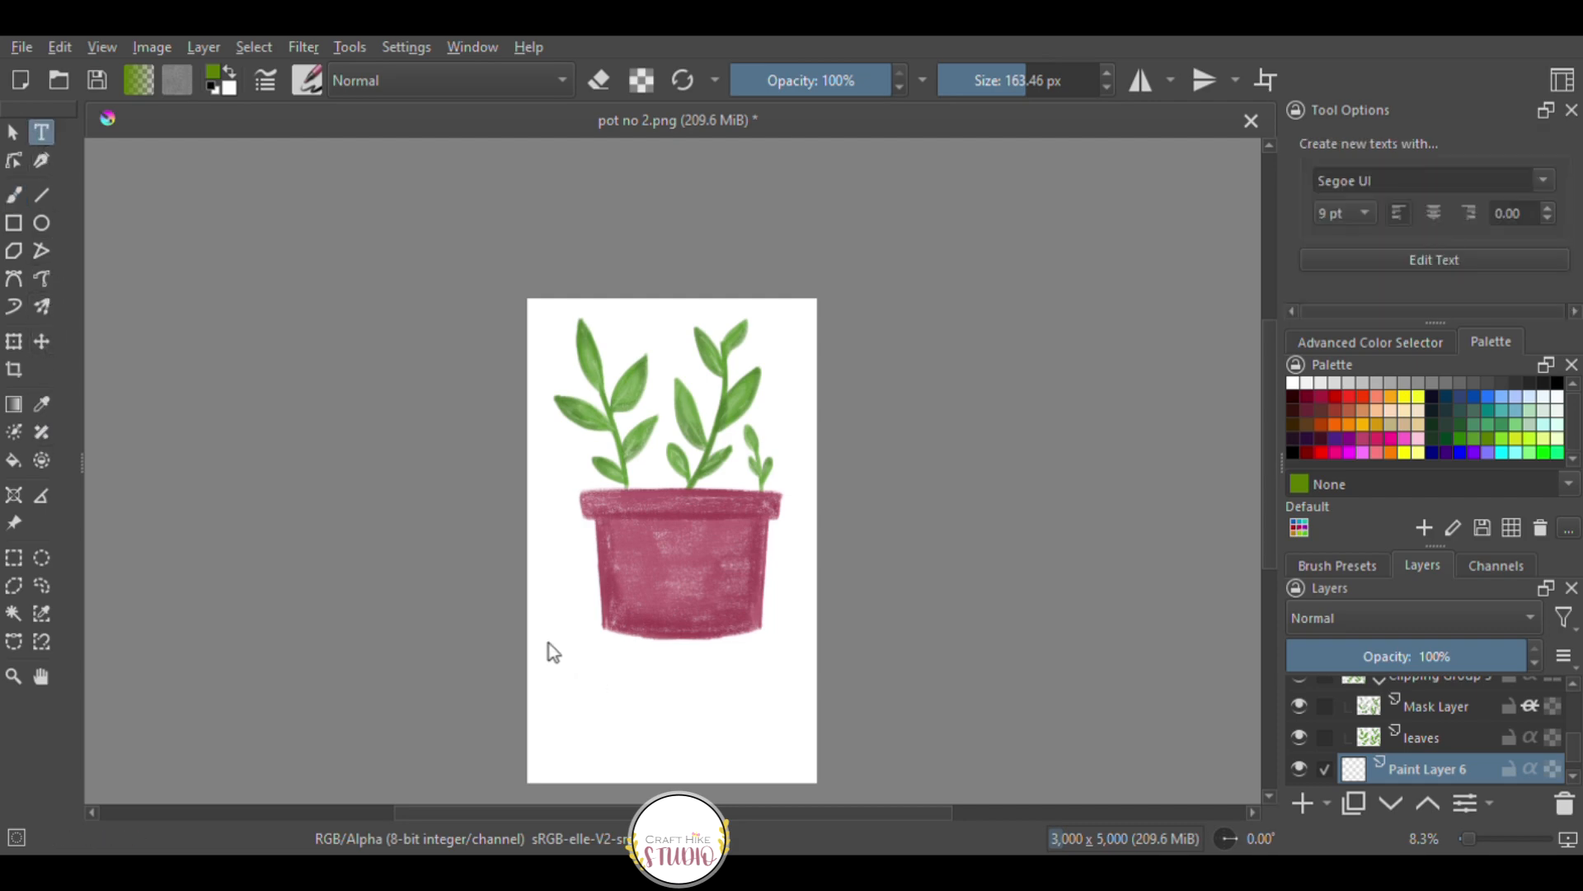
pyautogui.moveTo(540, 639); pyautogui.dragTo(811, 747)
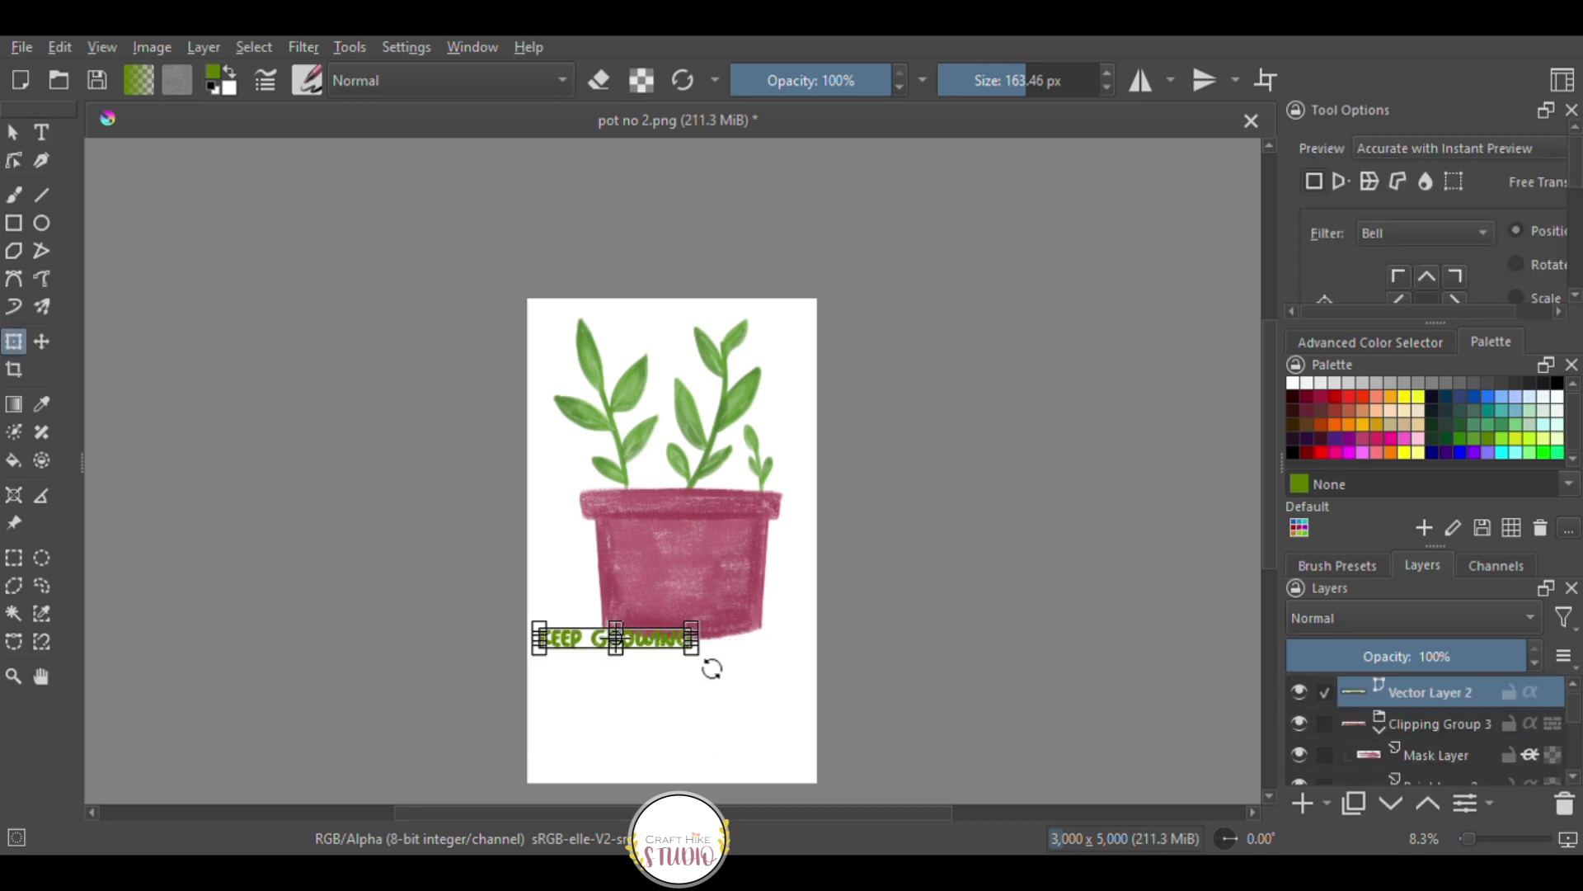
# Scale the "KEEP GROWING" text up to nearly the canvas width and center it just below the pot.
pyautogui.moveTo(701, 652); pyautogui.dragTo(797, 694)
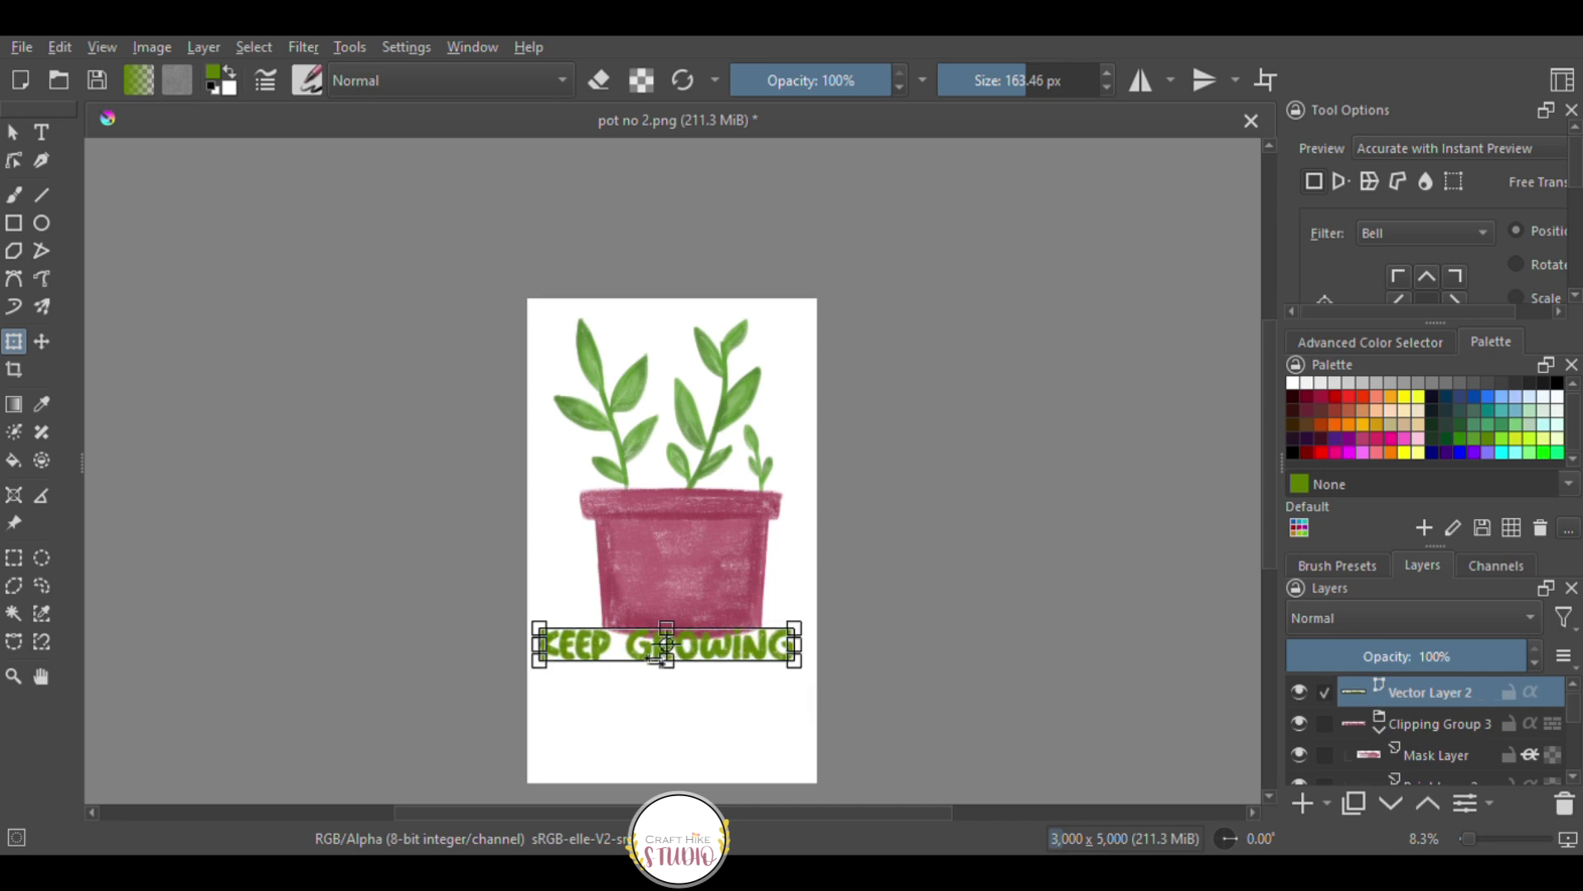
pyautogui.moveTo(662, 659); pyautogui.dragTo(665, 682)
pyautogui.hotkey('ctrl', 'z')
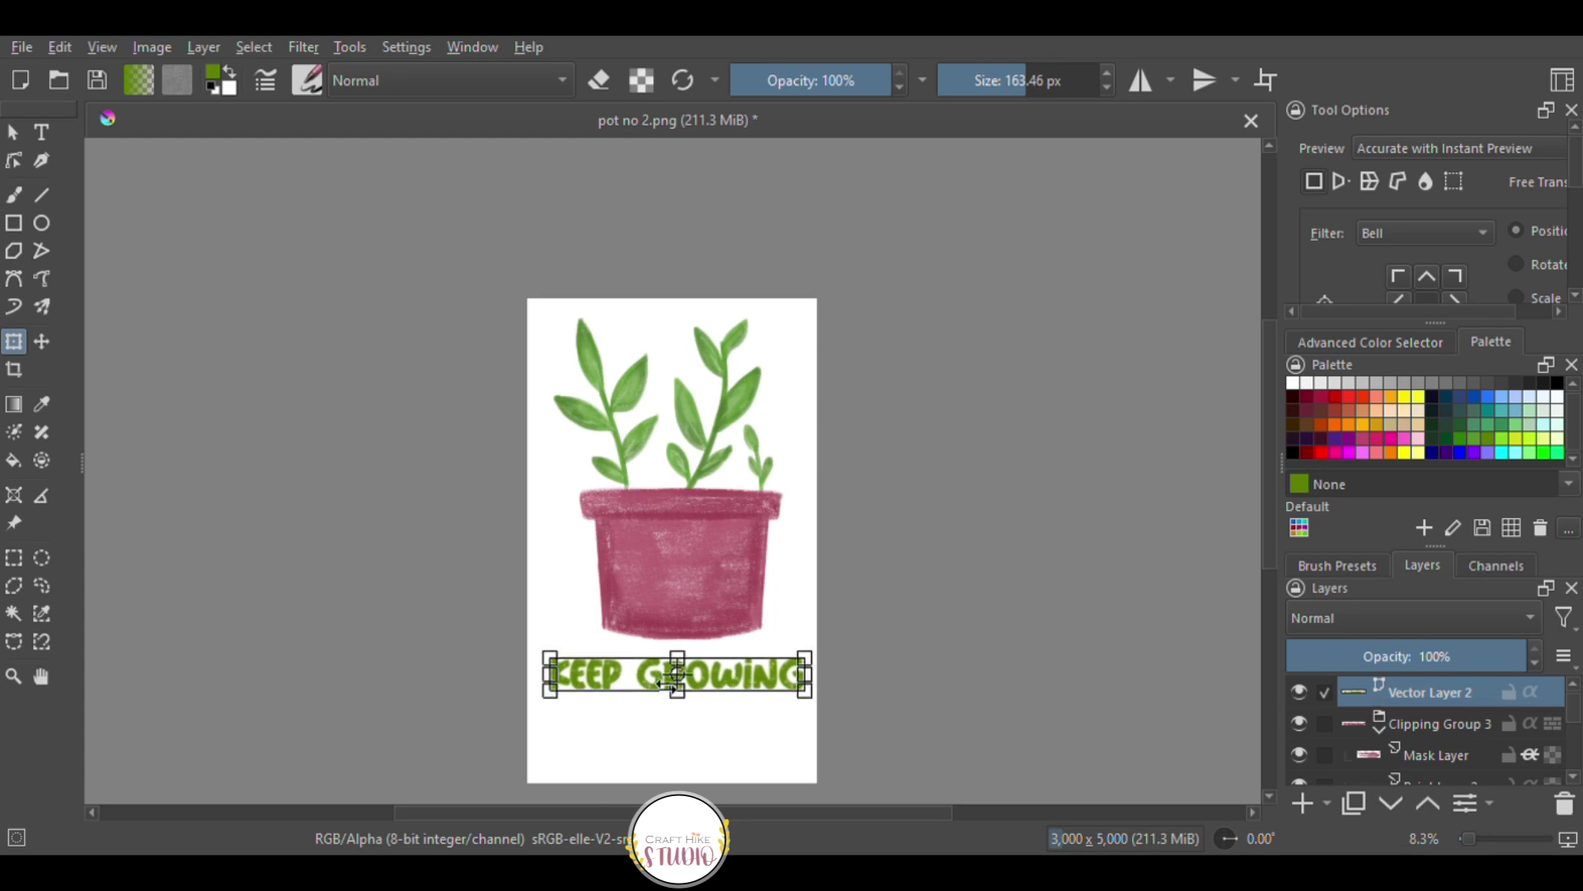
pyautogui.click(1479, 729)
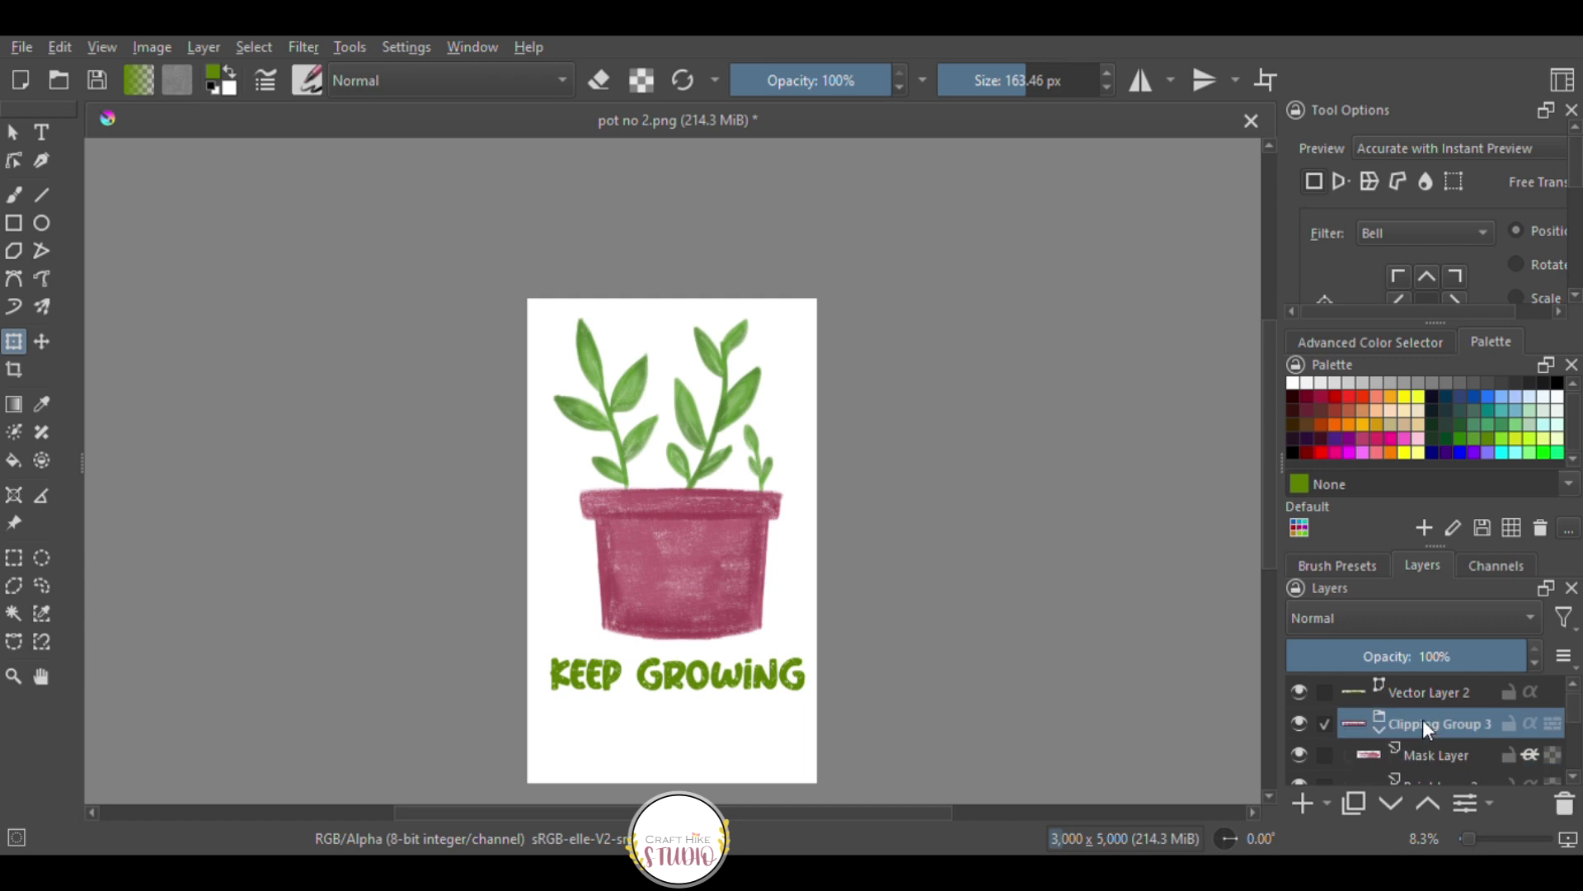
# Hide the Background layer and save pot no 2.png with the text on a transparent background.
pyautogui.moveTo(1576, 714); pyautogui.dragTo(1577, 760)
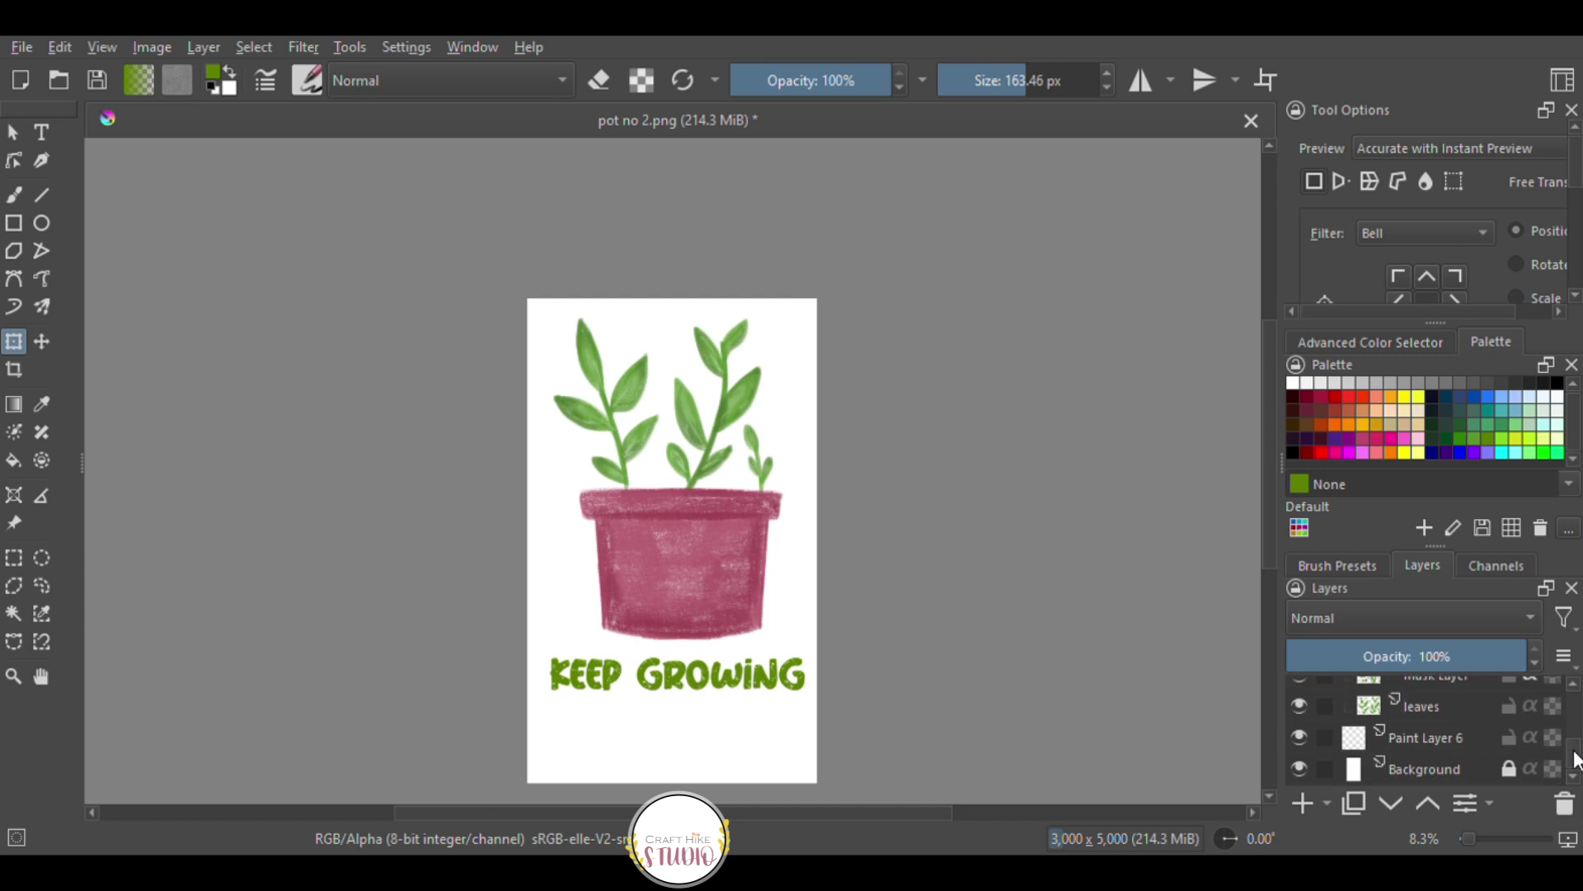
pyautogui.click(1299, 767)
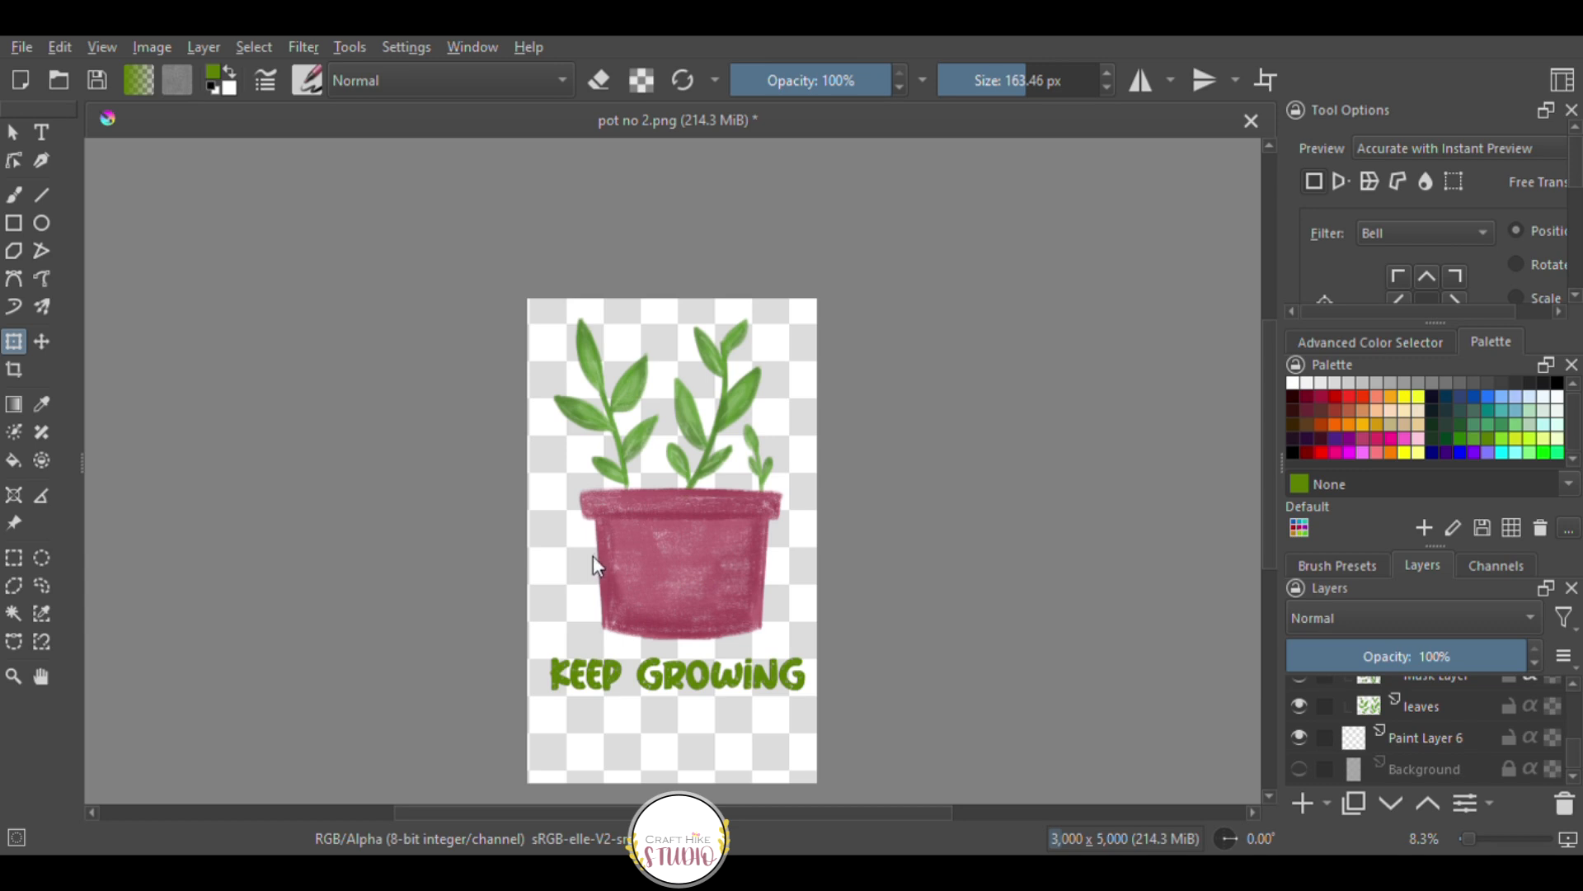
pyautogui.hotkey('ctrl', 's')
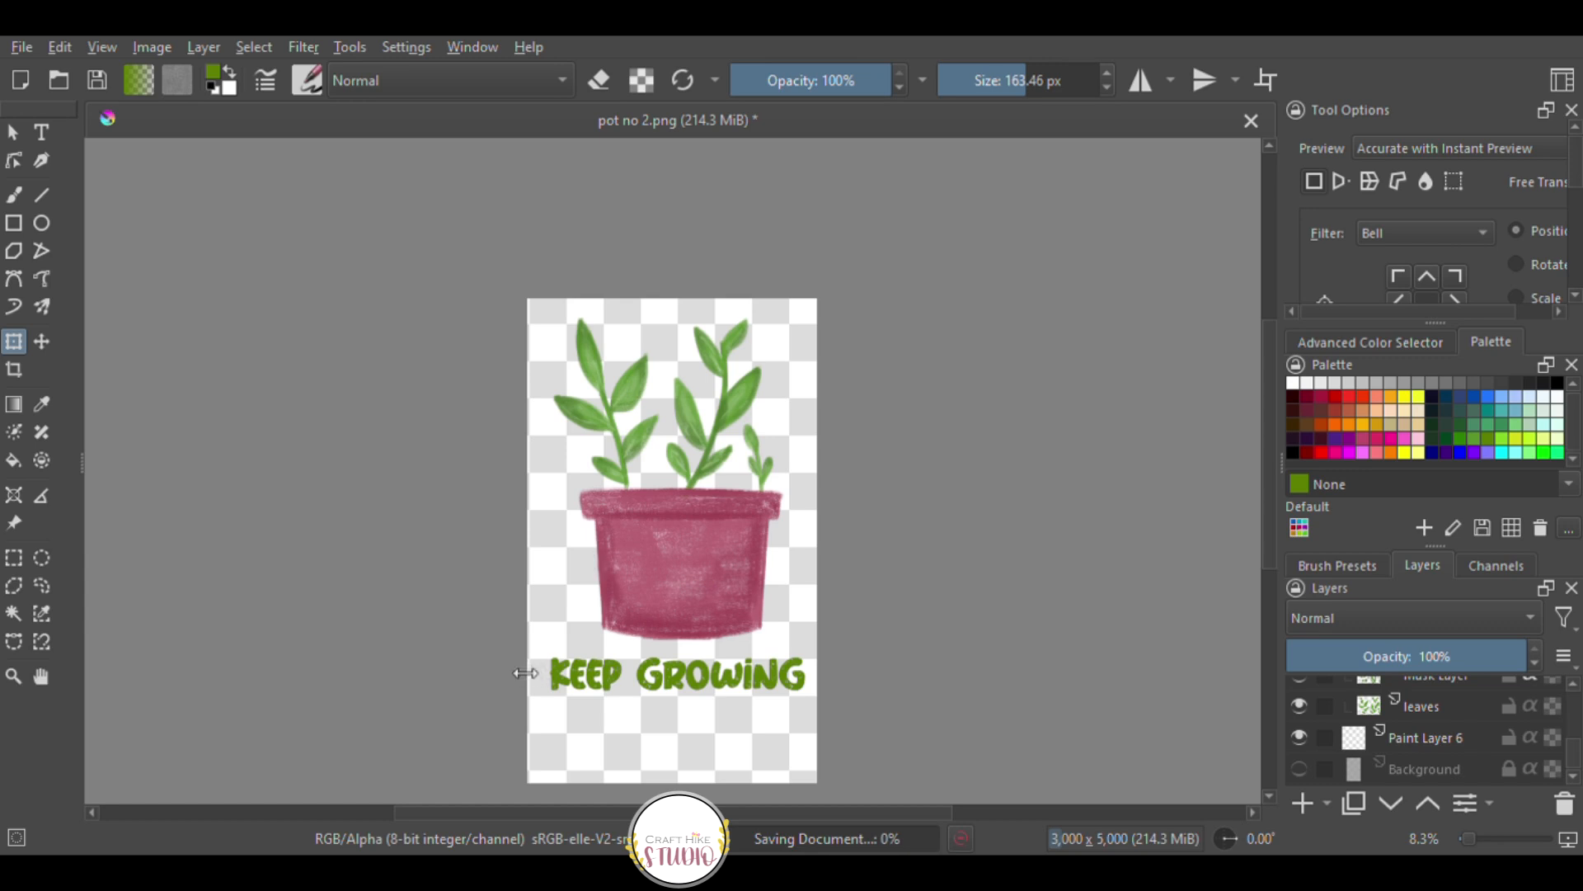